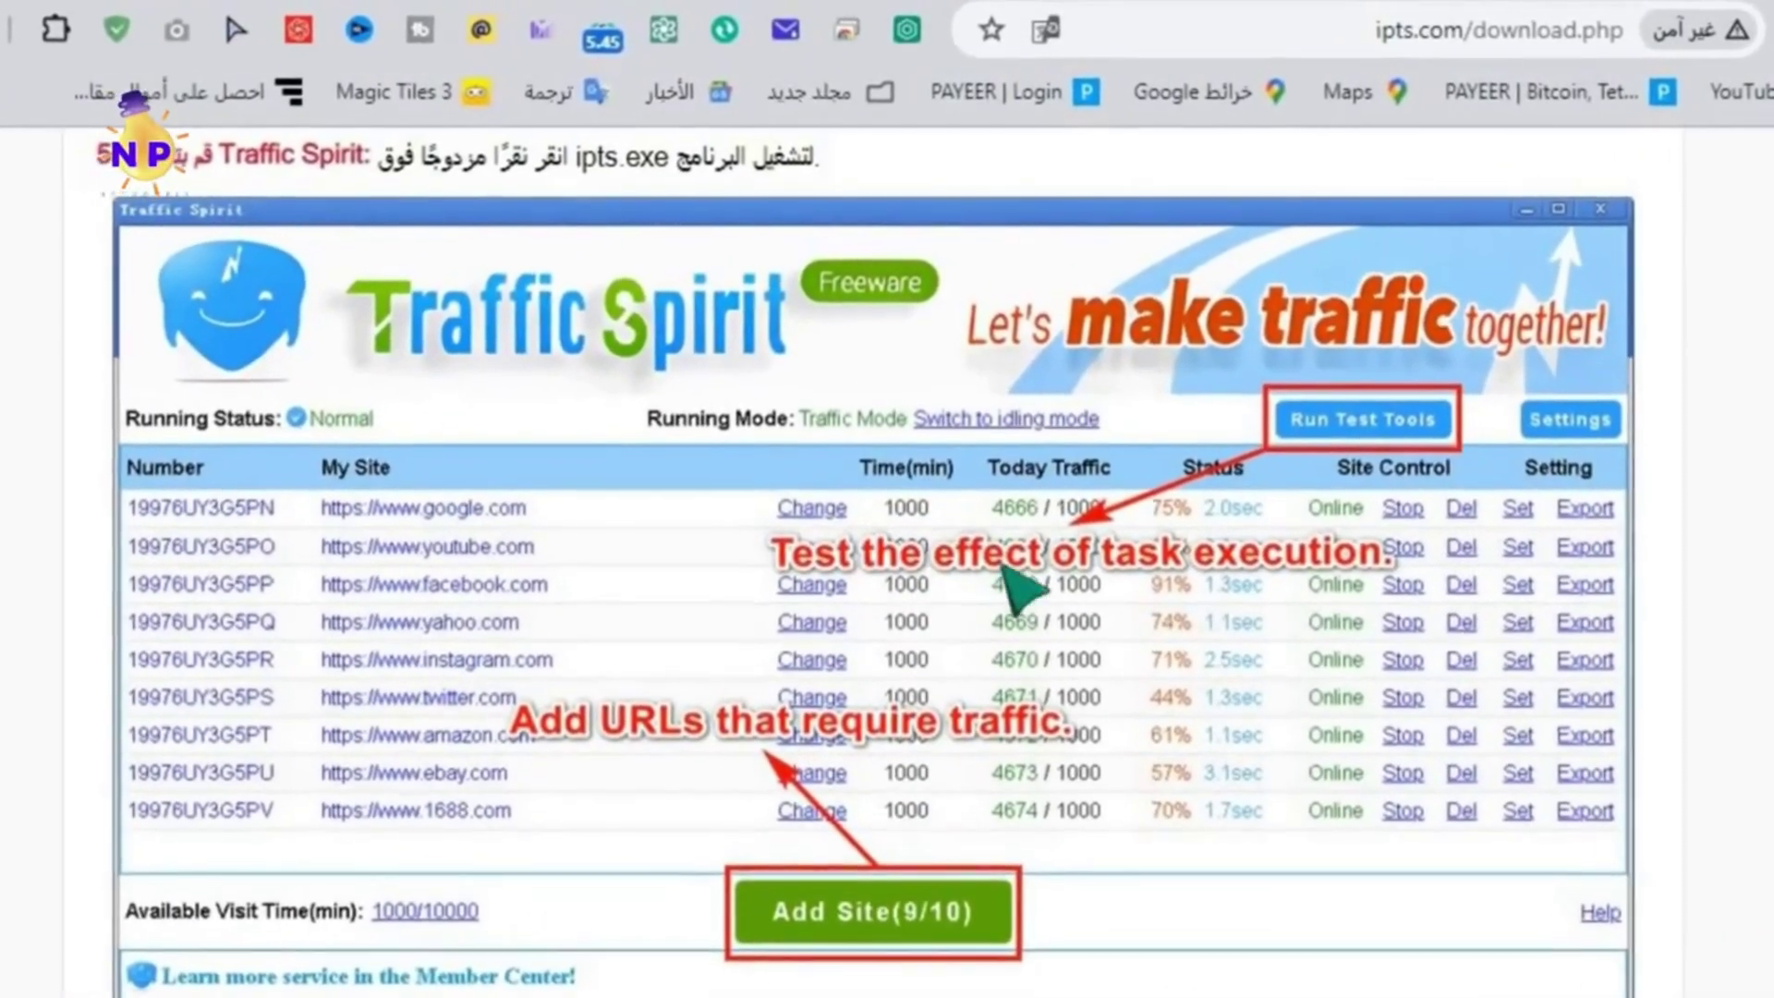
Step: Show the Traffic Spirit download page in English and download the program archive
scroll(555, 613, "up", 4)
scroll(543, 619, "up", 3)
left_click(1048, 30)
left_click(1354, 101)
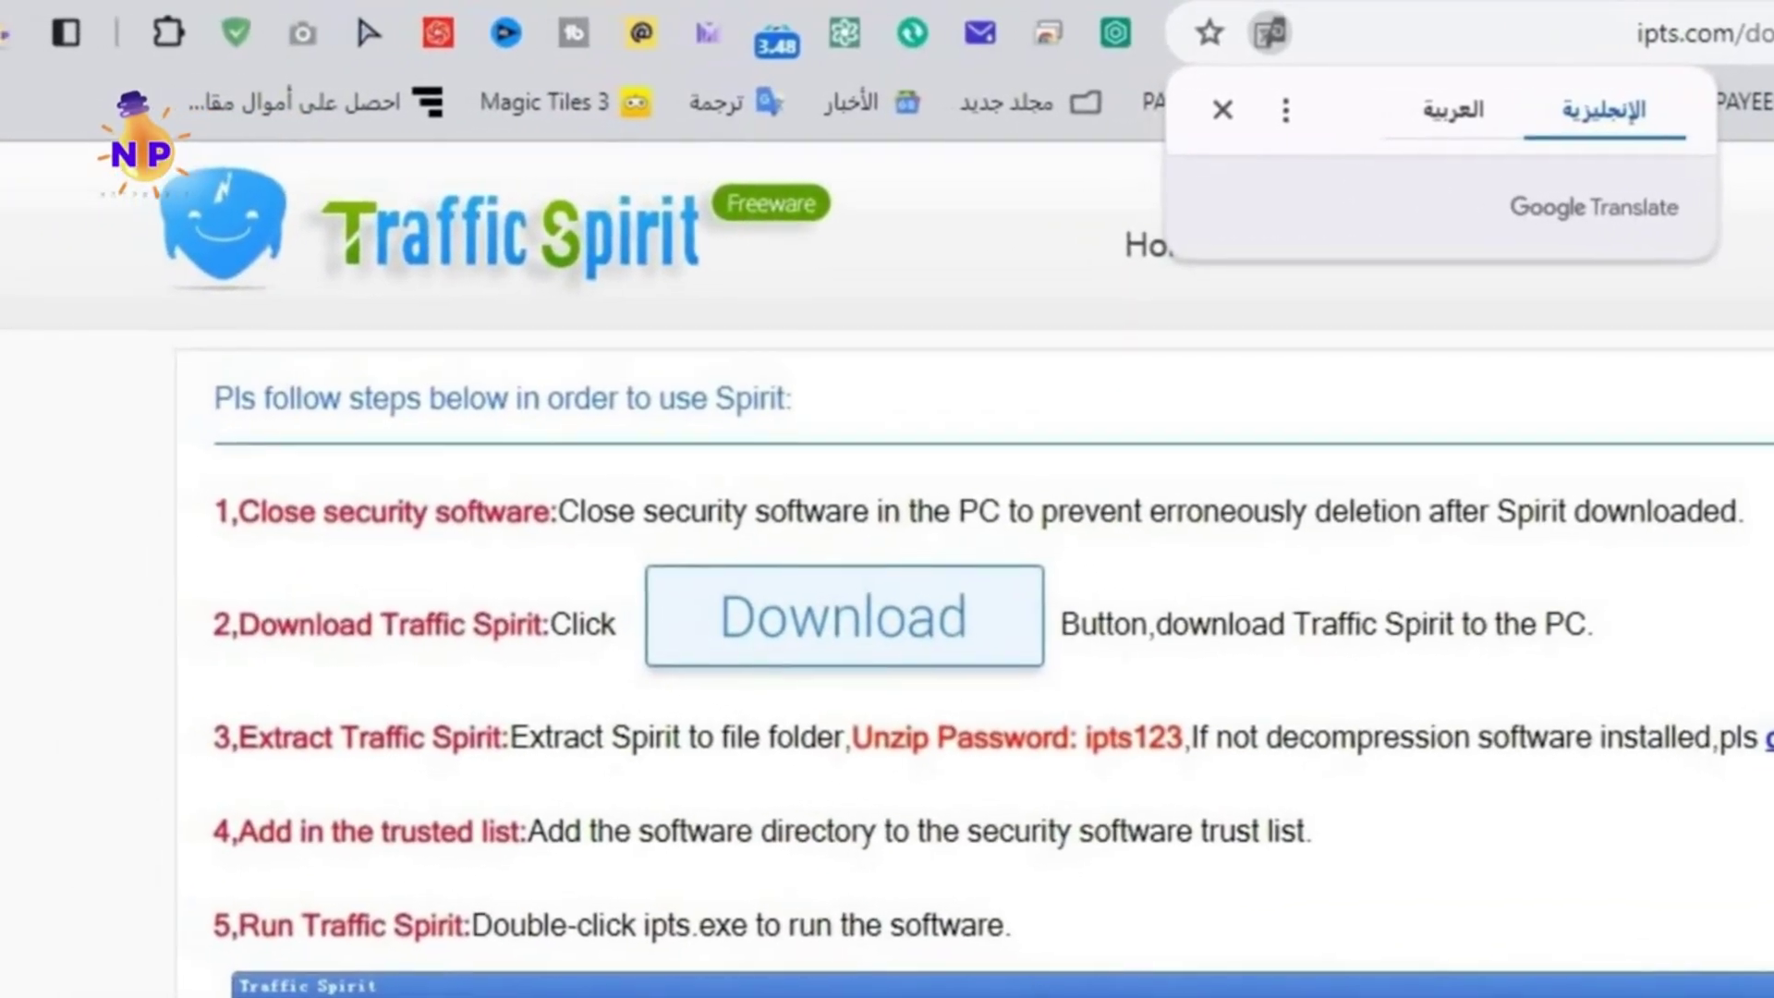
left_click(793, 605)
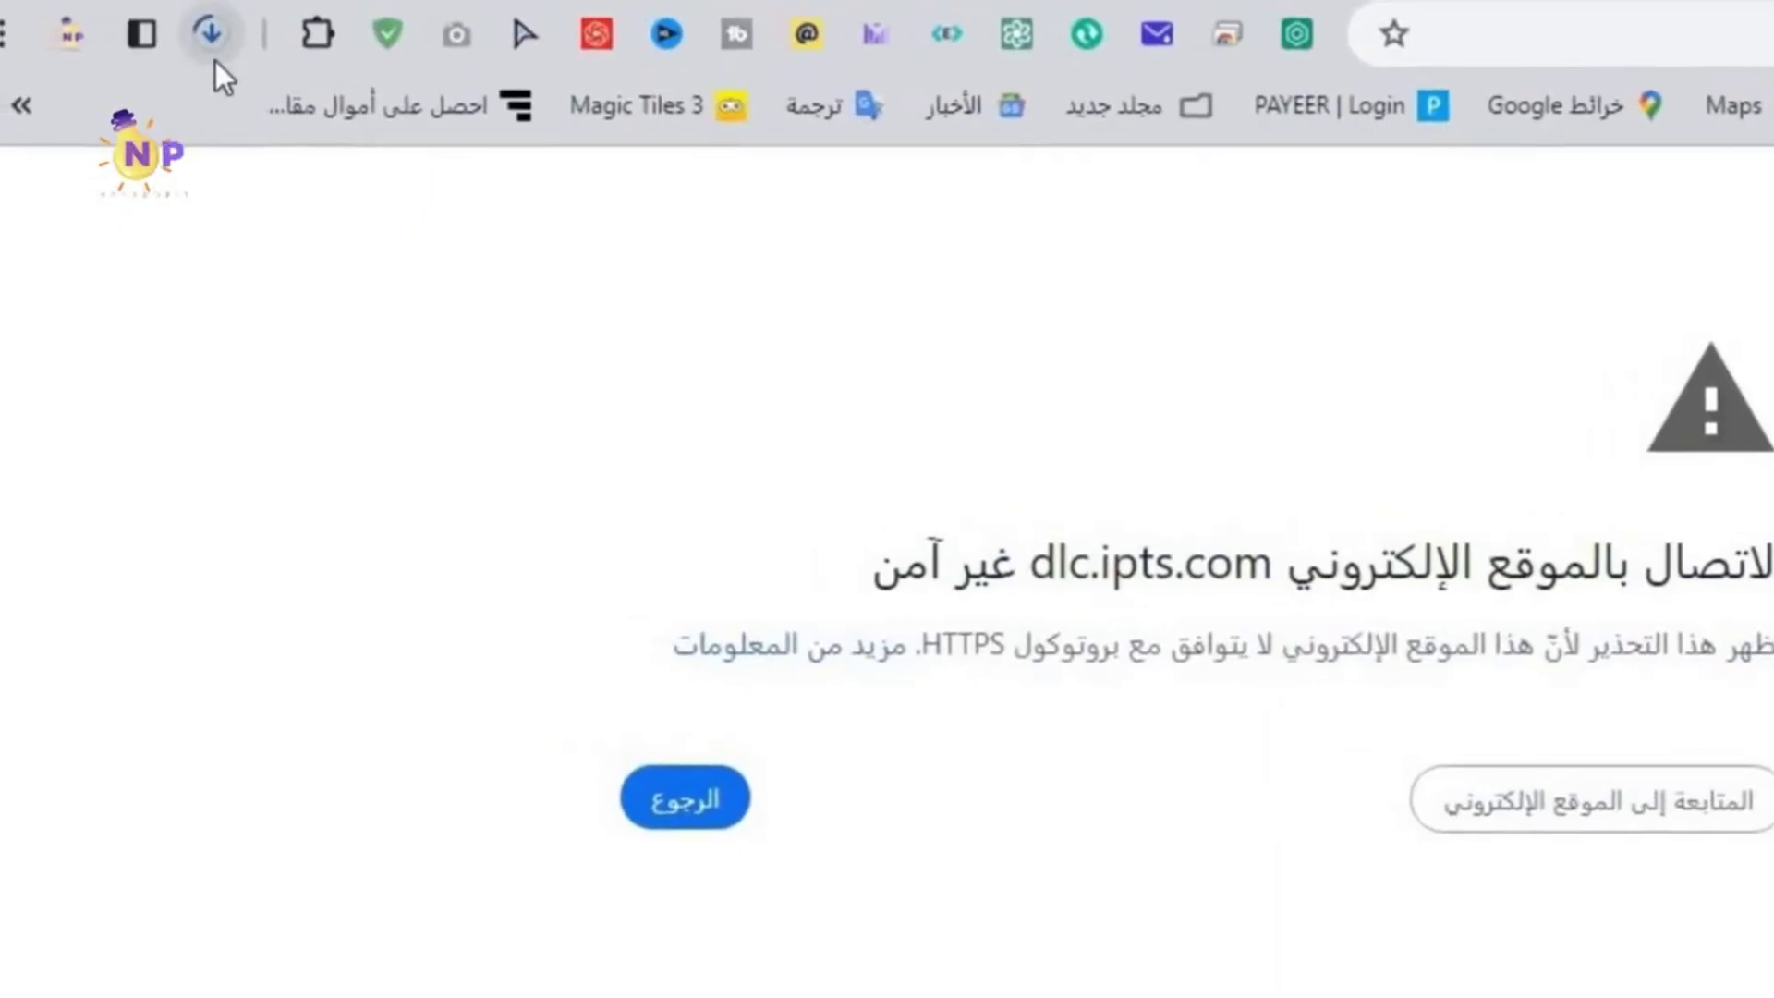
Step: Show the downloaded ipts.7z archive in its folder
left_click(170, 37)
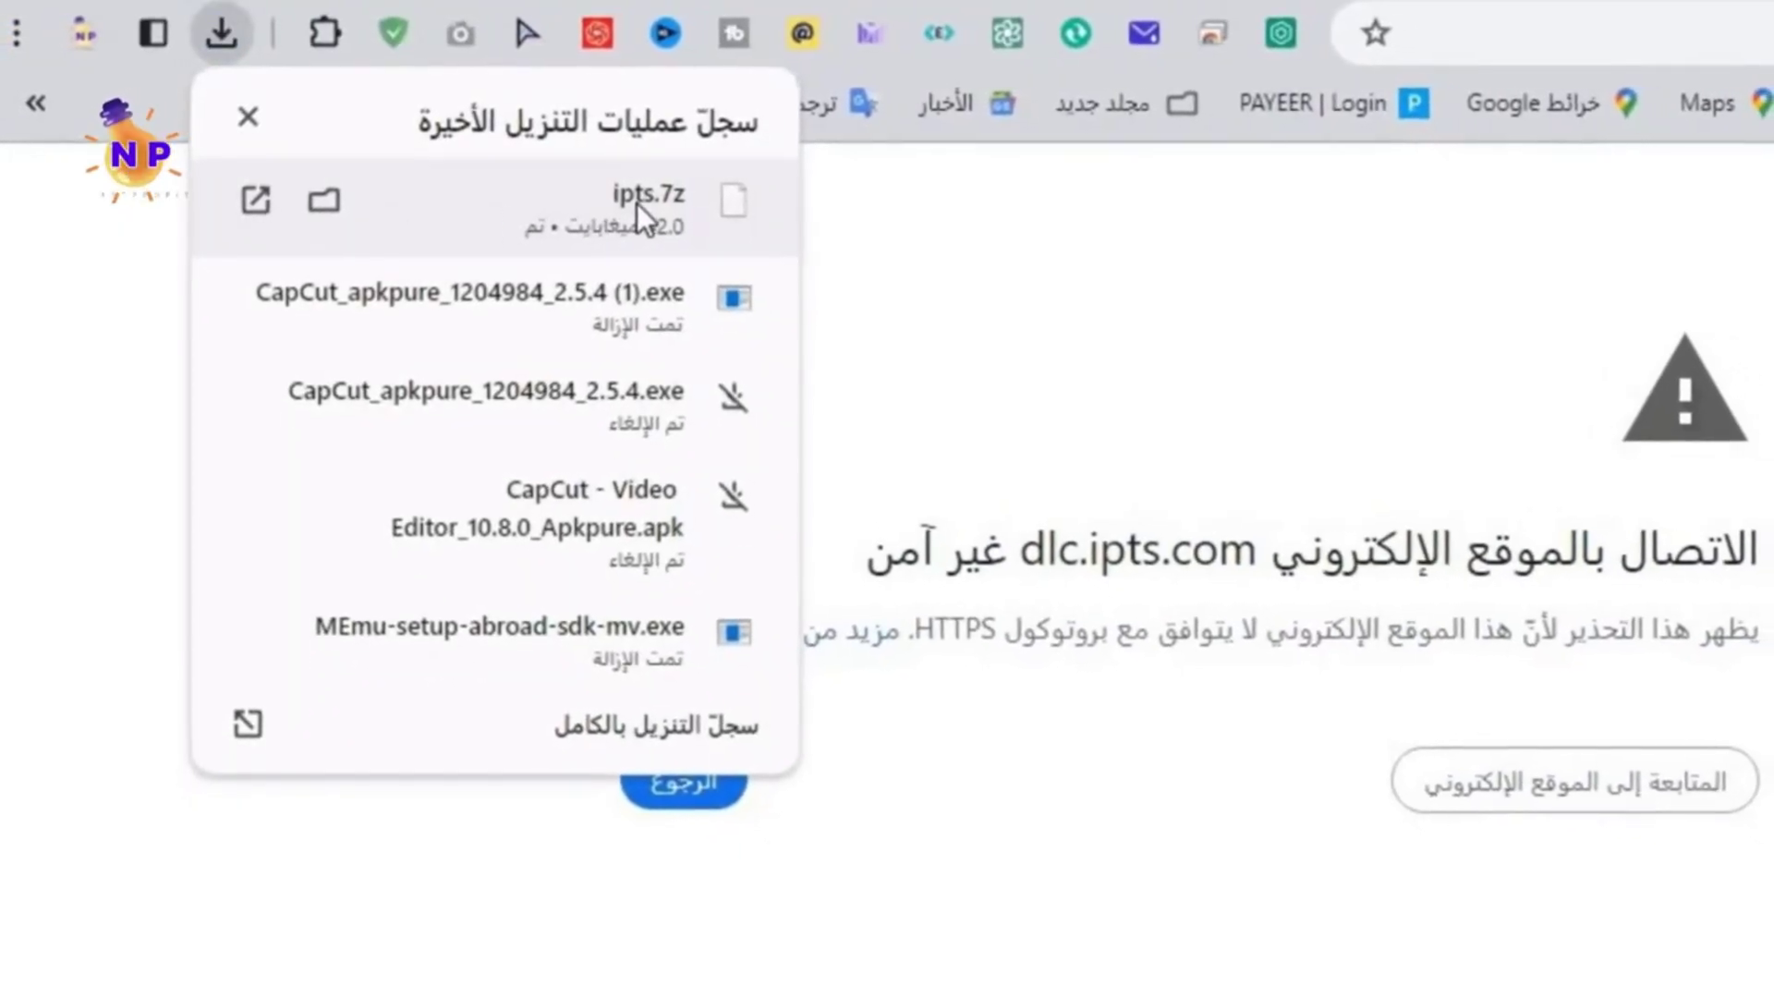
right_click(634, 203)
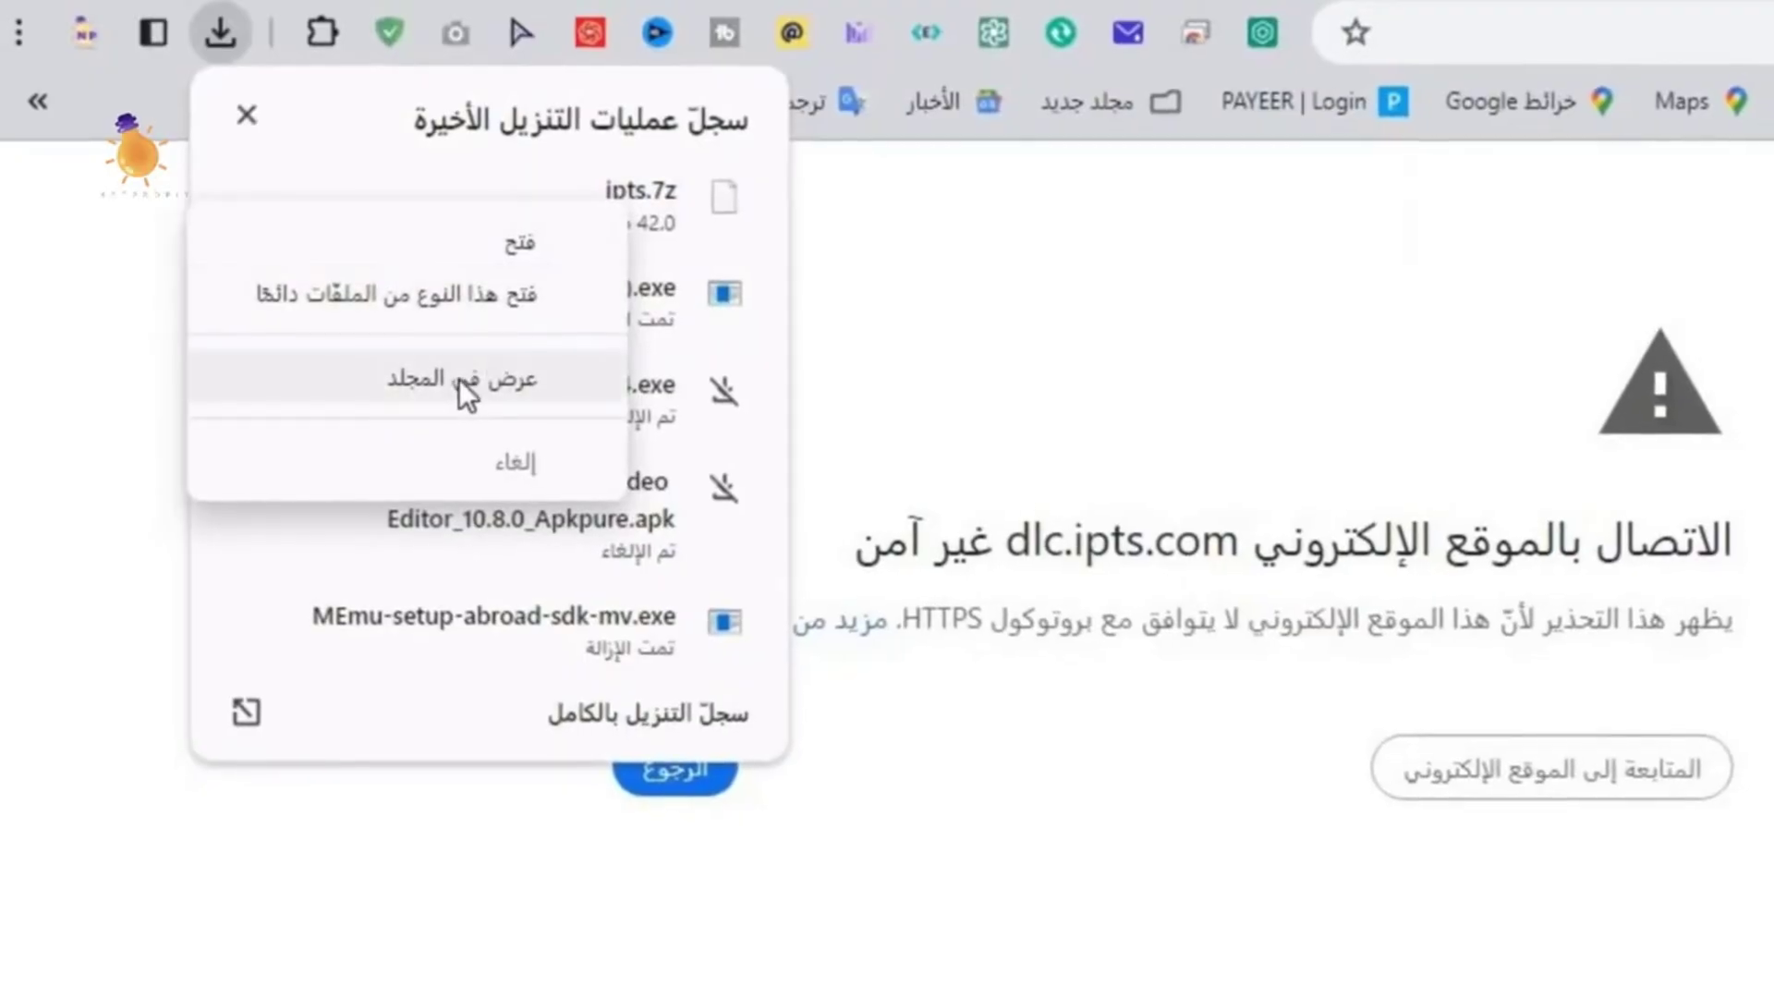
left_click(522, 382)
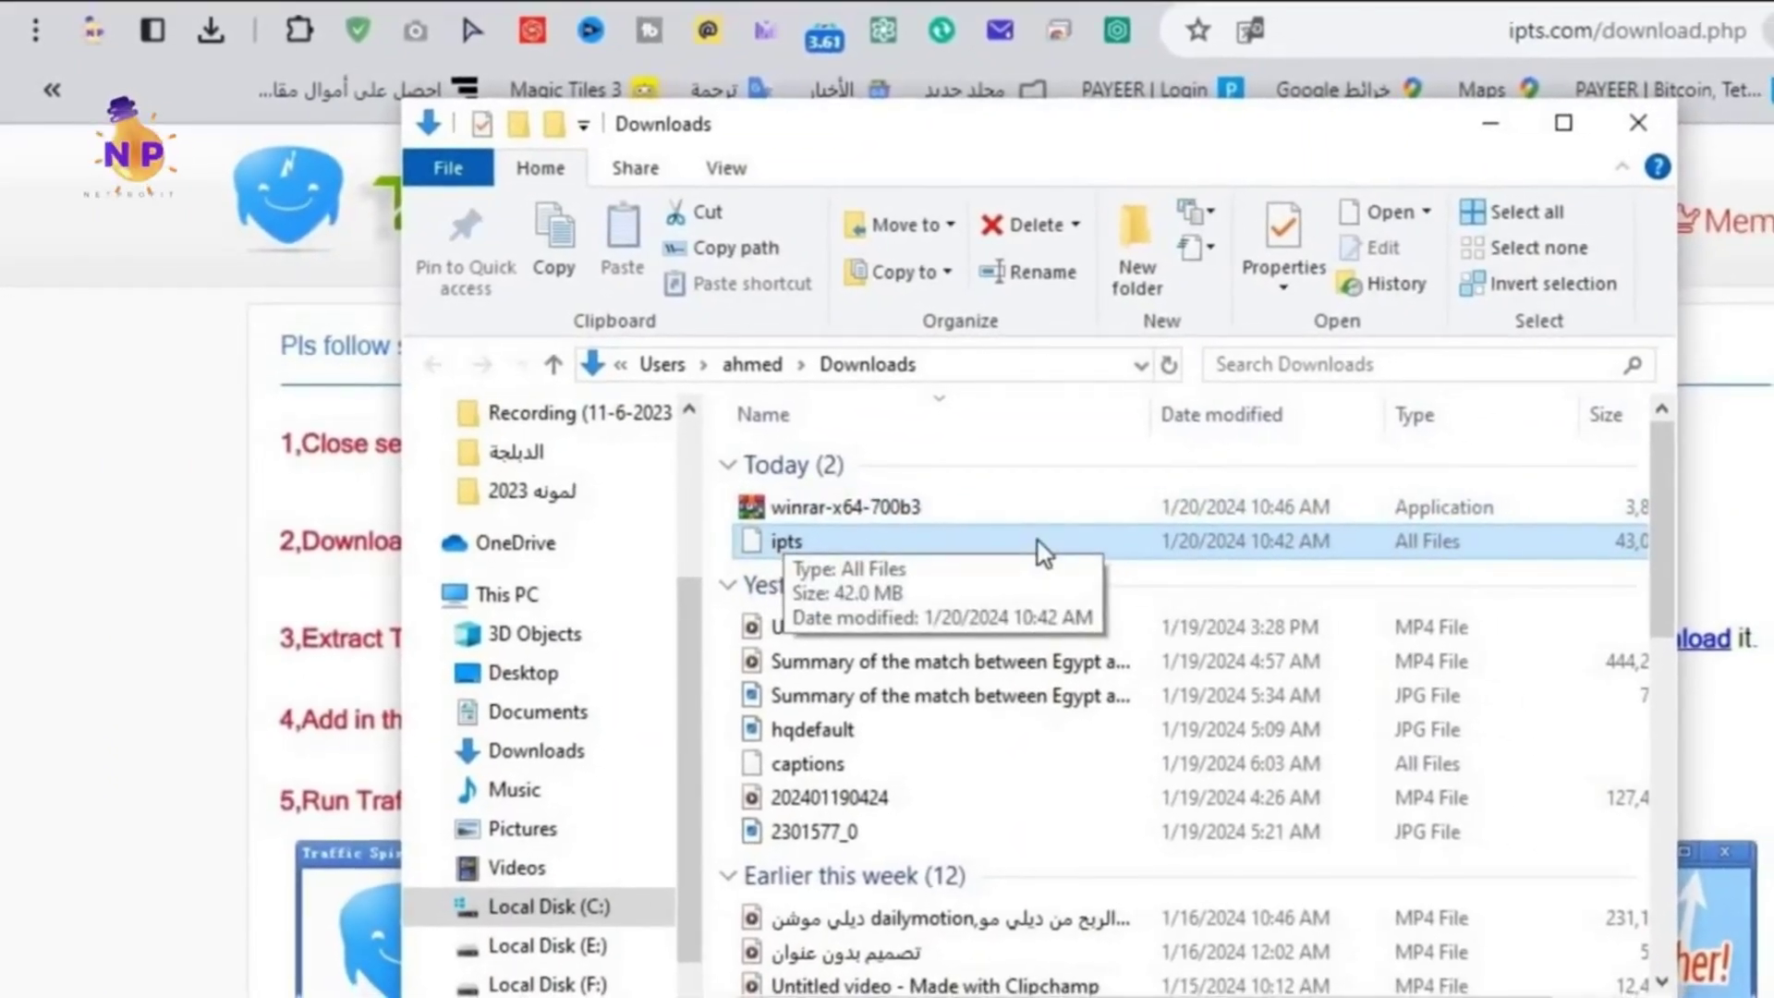
Step: Try to extract the ipts archive into its own folder, and copy its unzip password from the download page
right_click(838, 538)
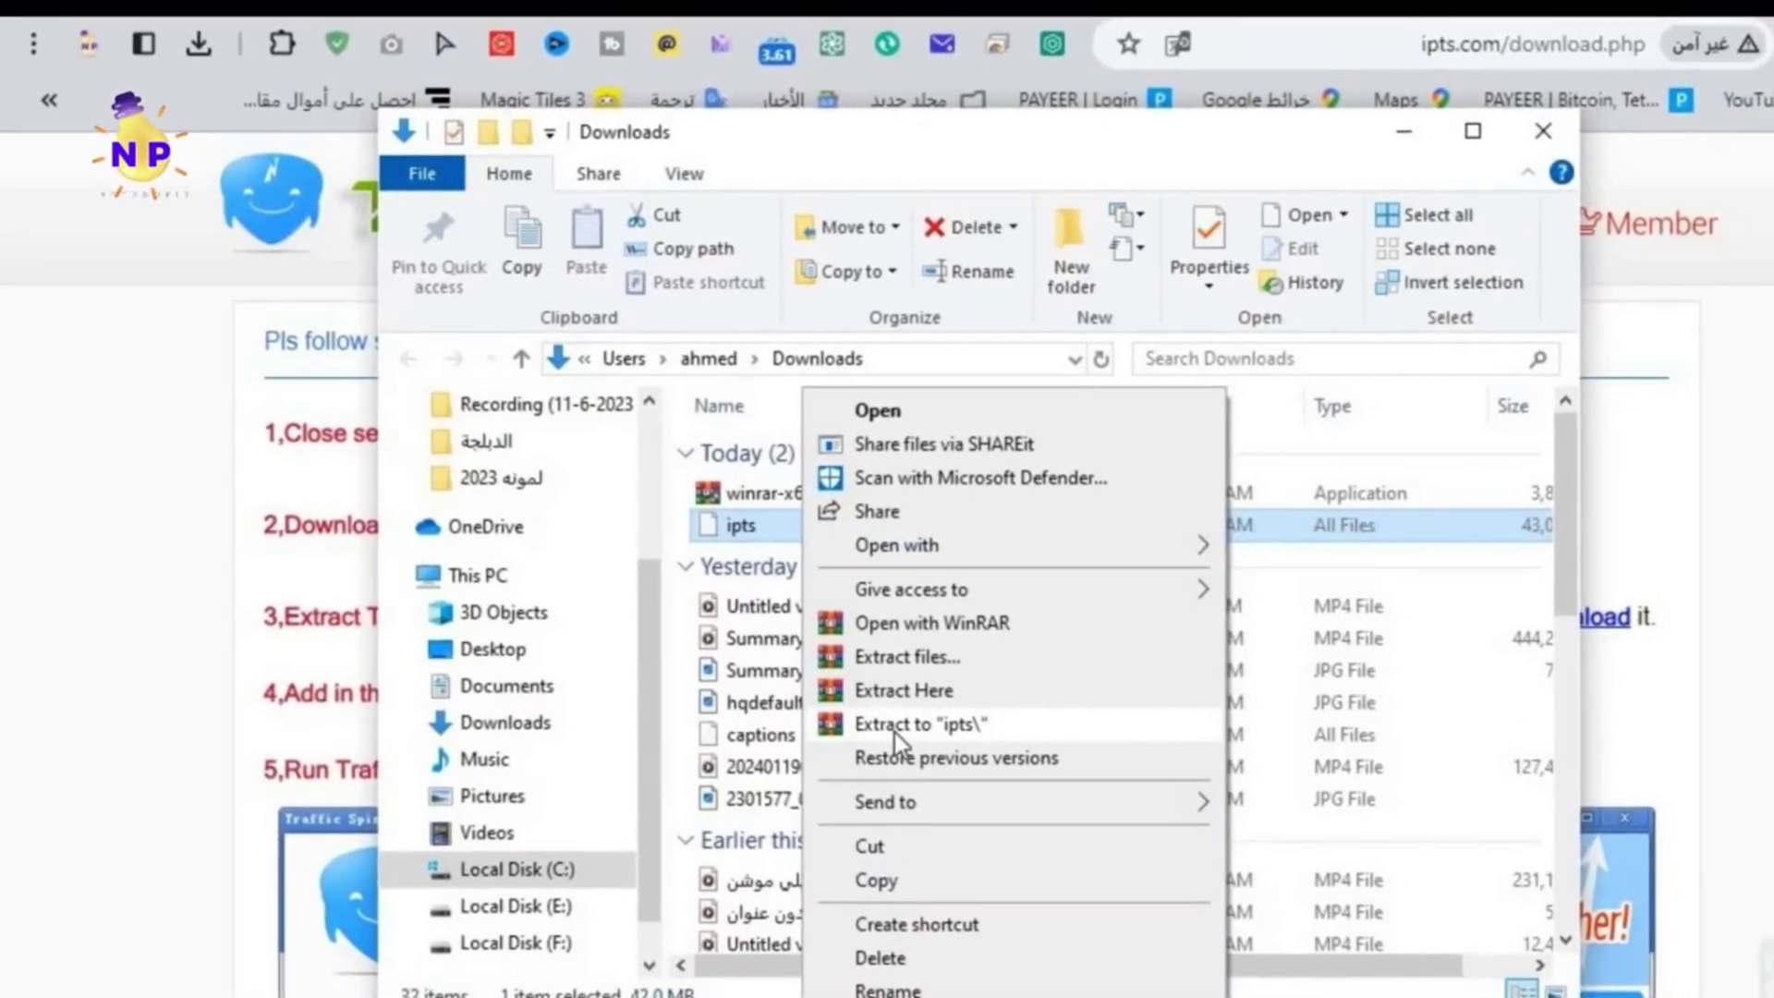
left_click(896, 732)
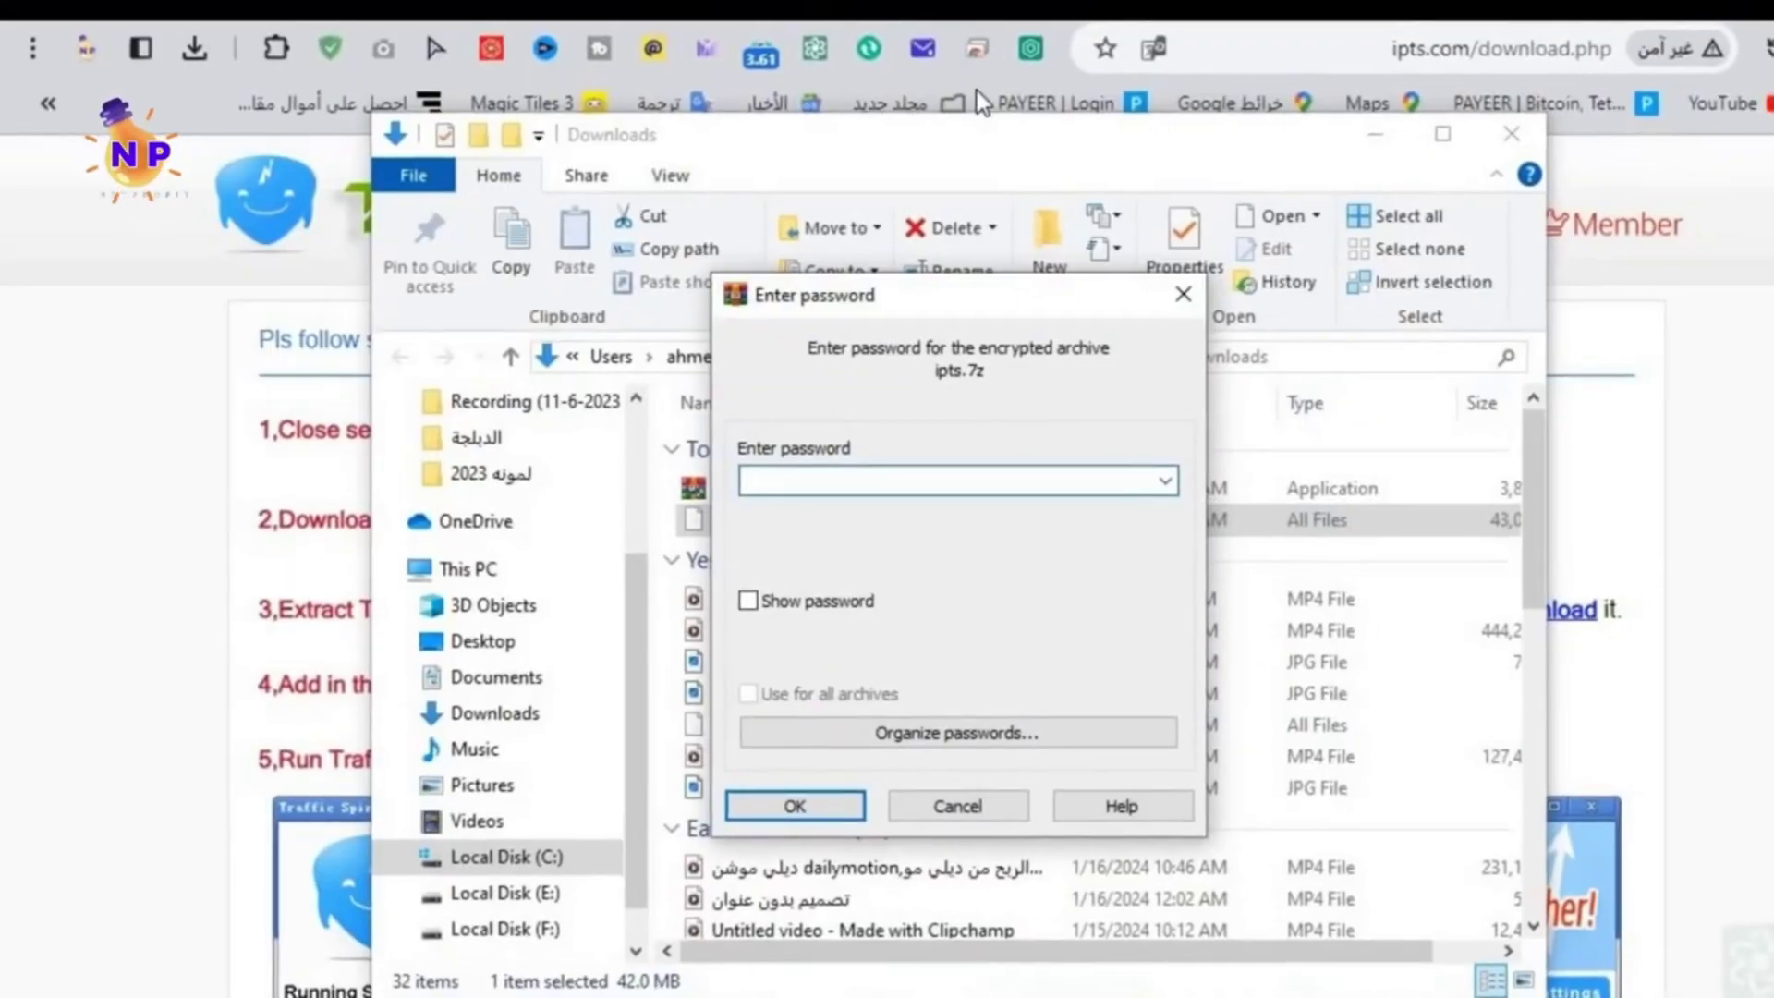
left_click(48, 295)
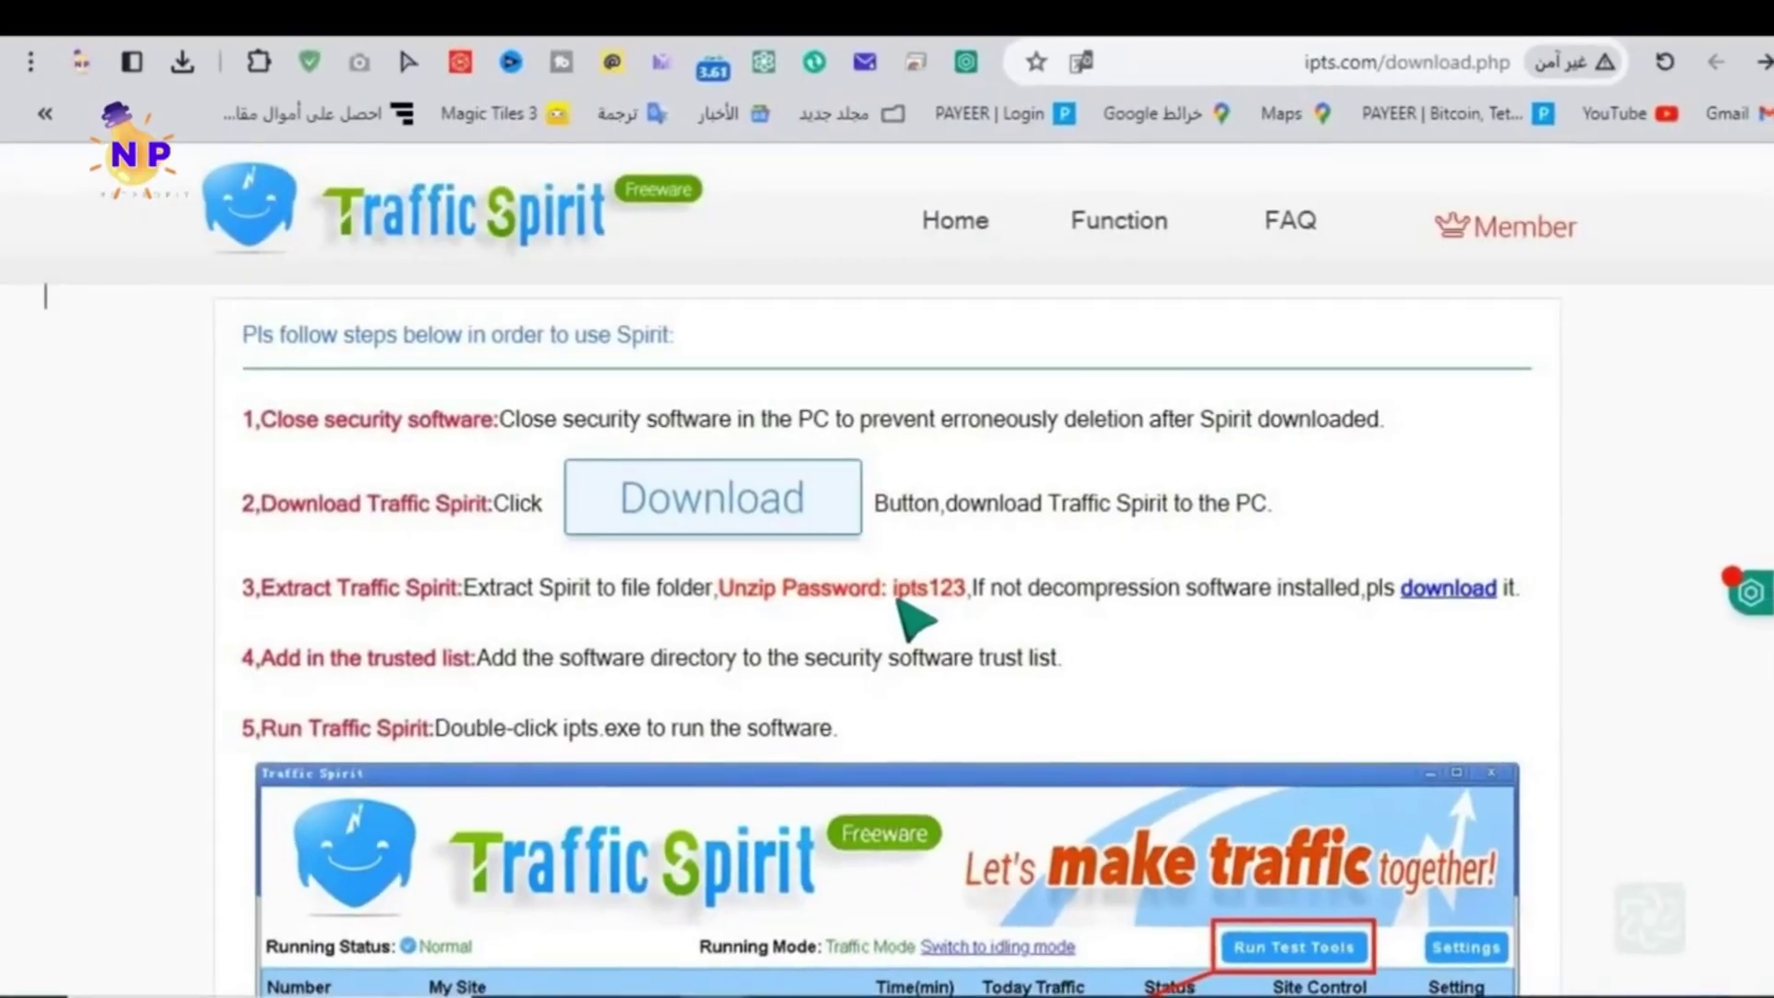
left_click_drag(882, 585, 955, 586)
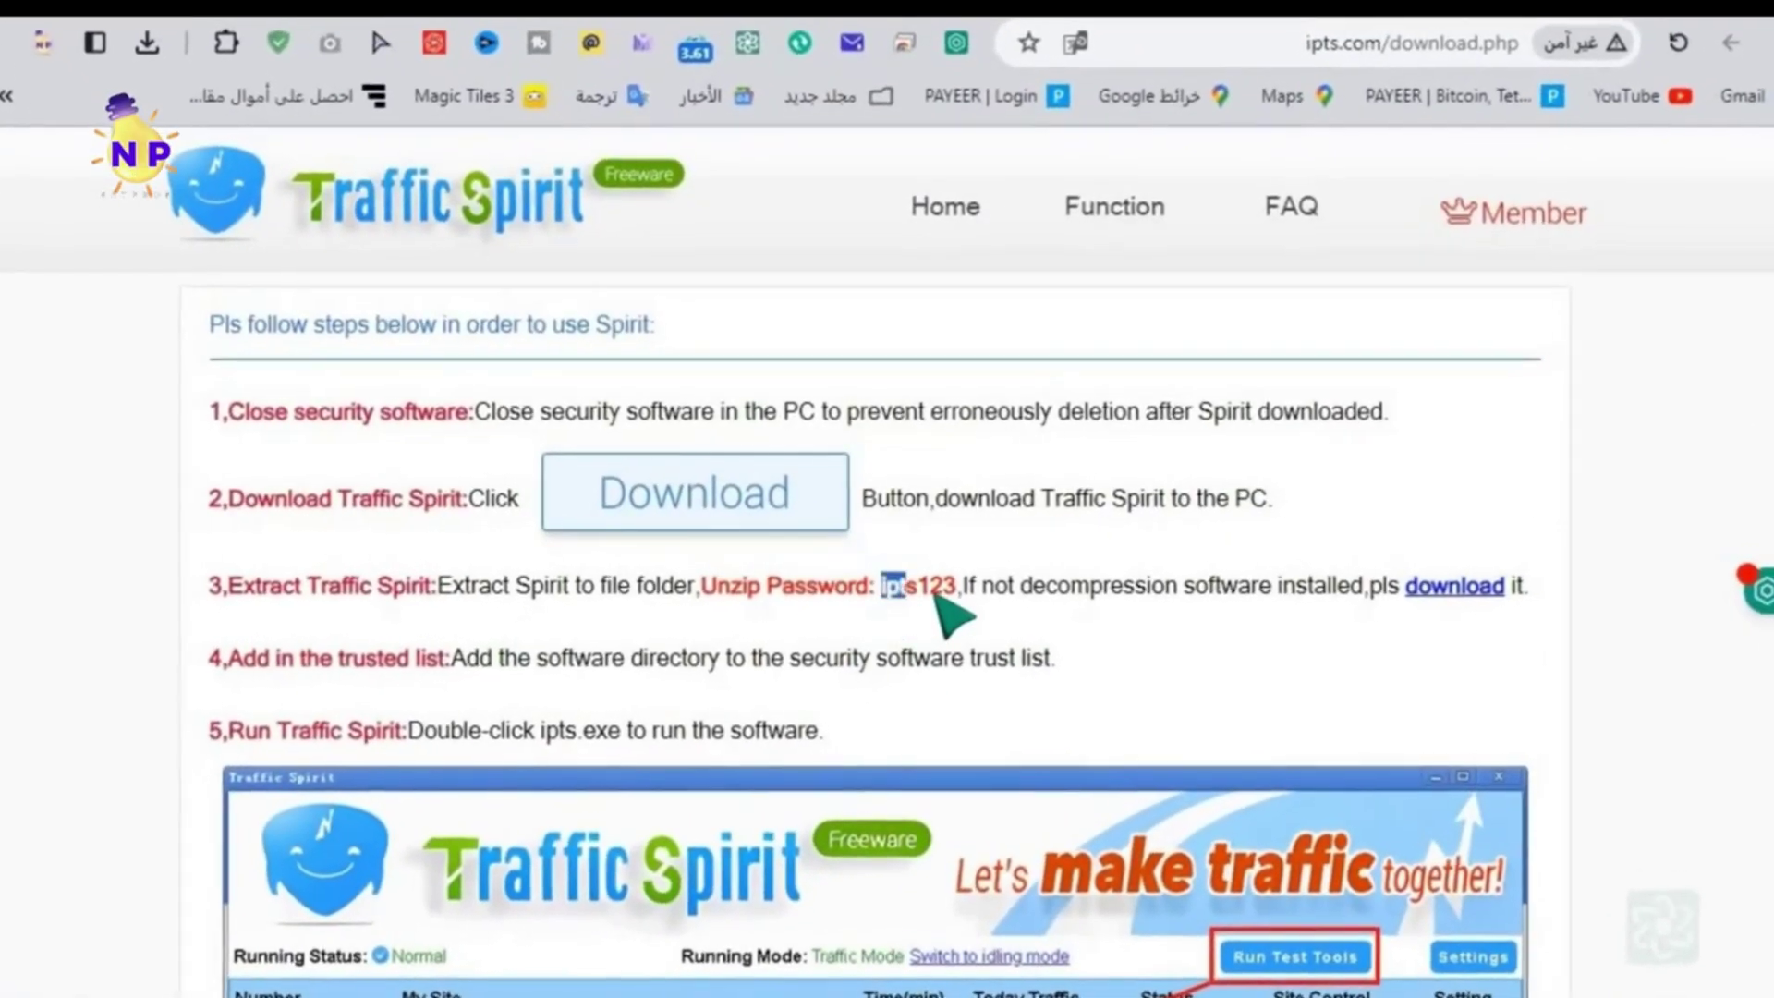
right_click(942, 593)
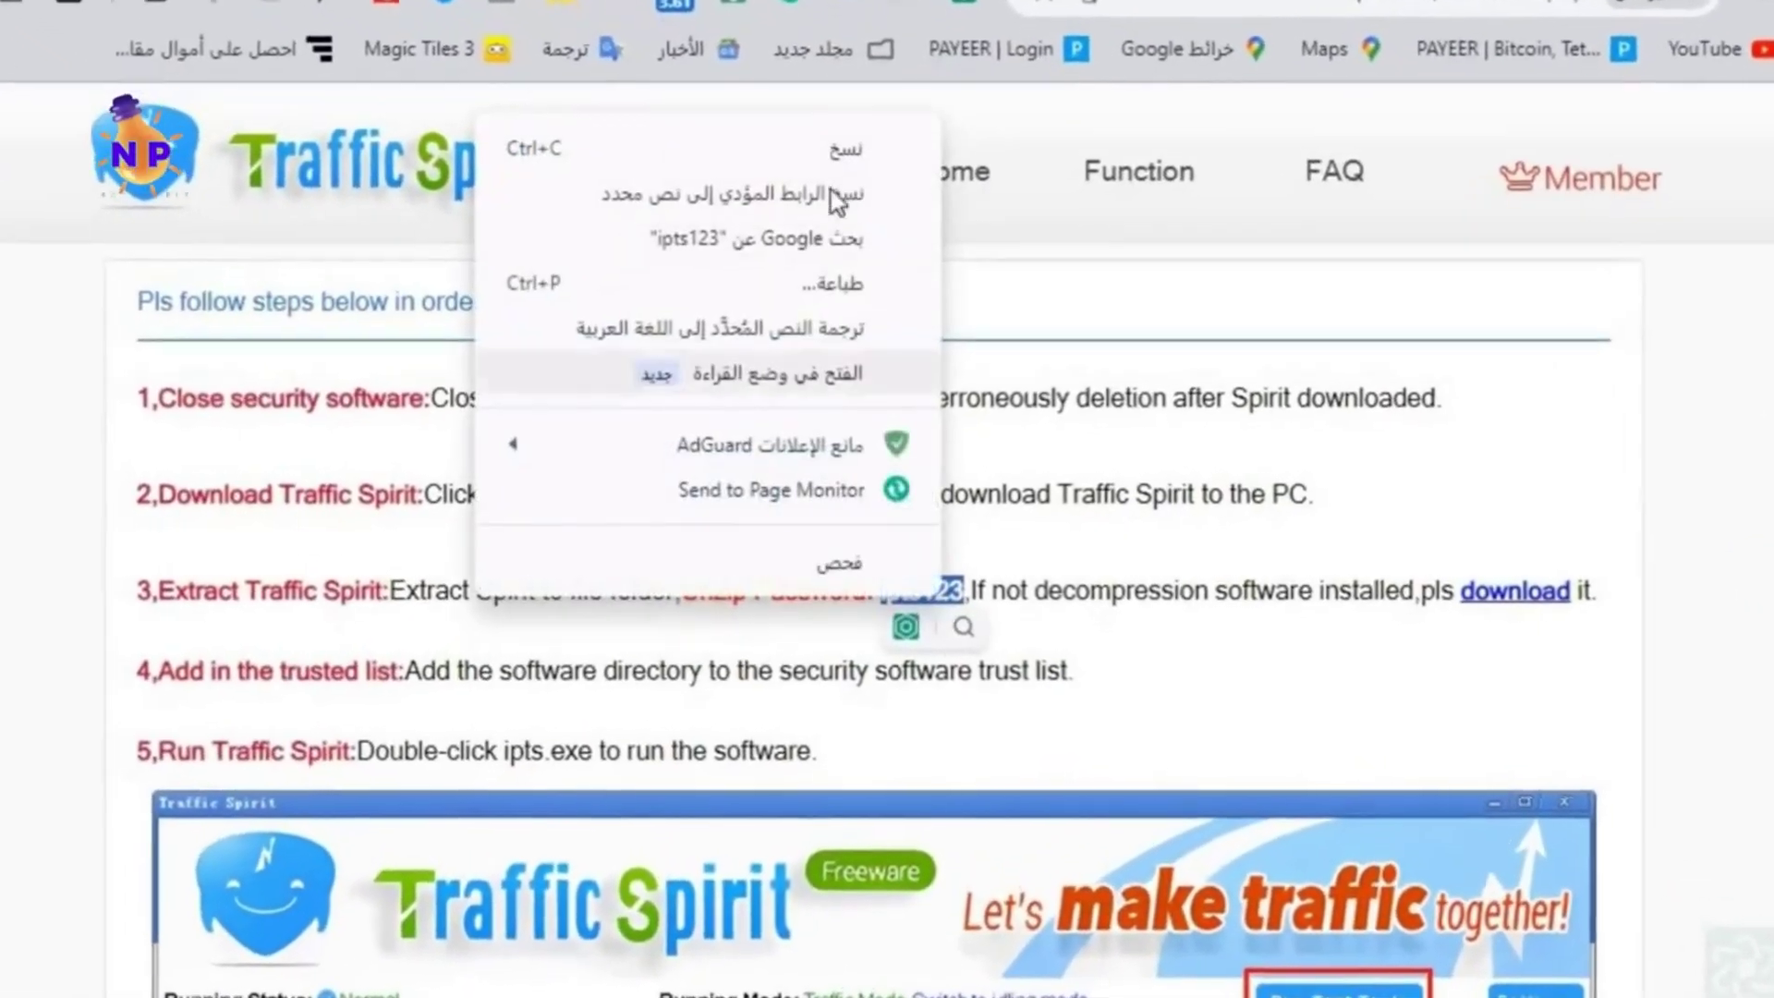
left_click(906, 148)
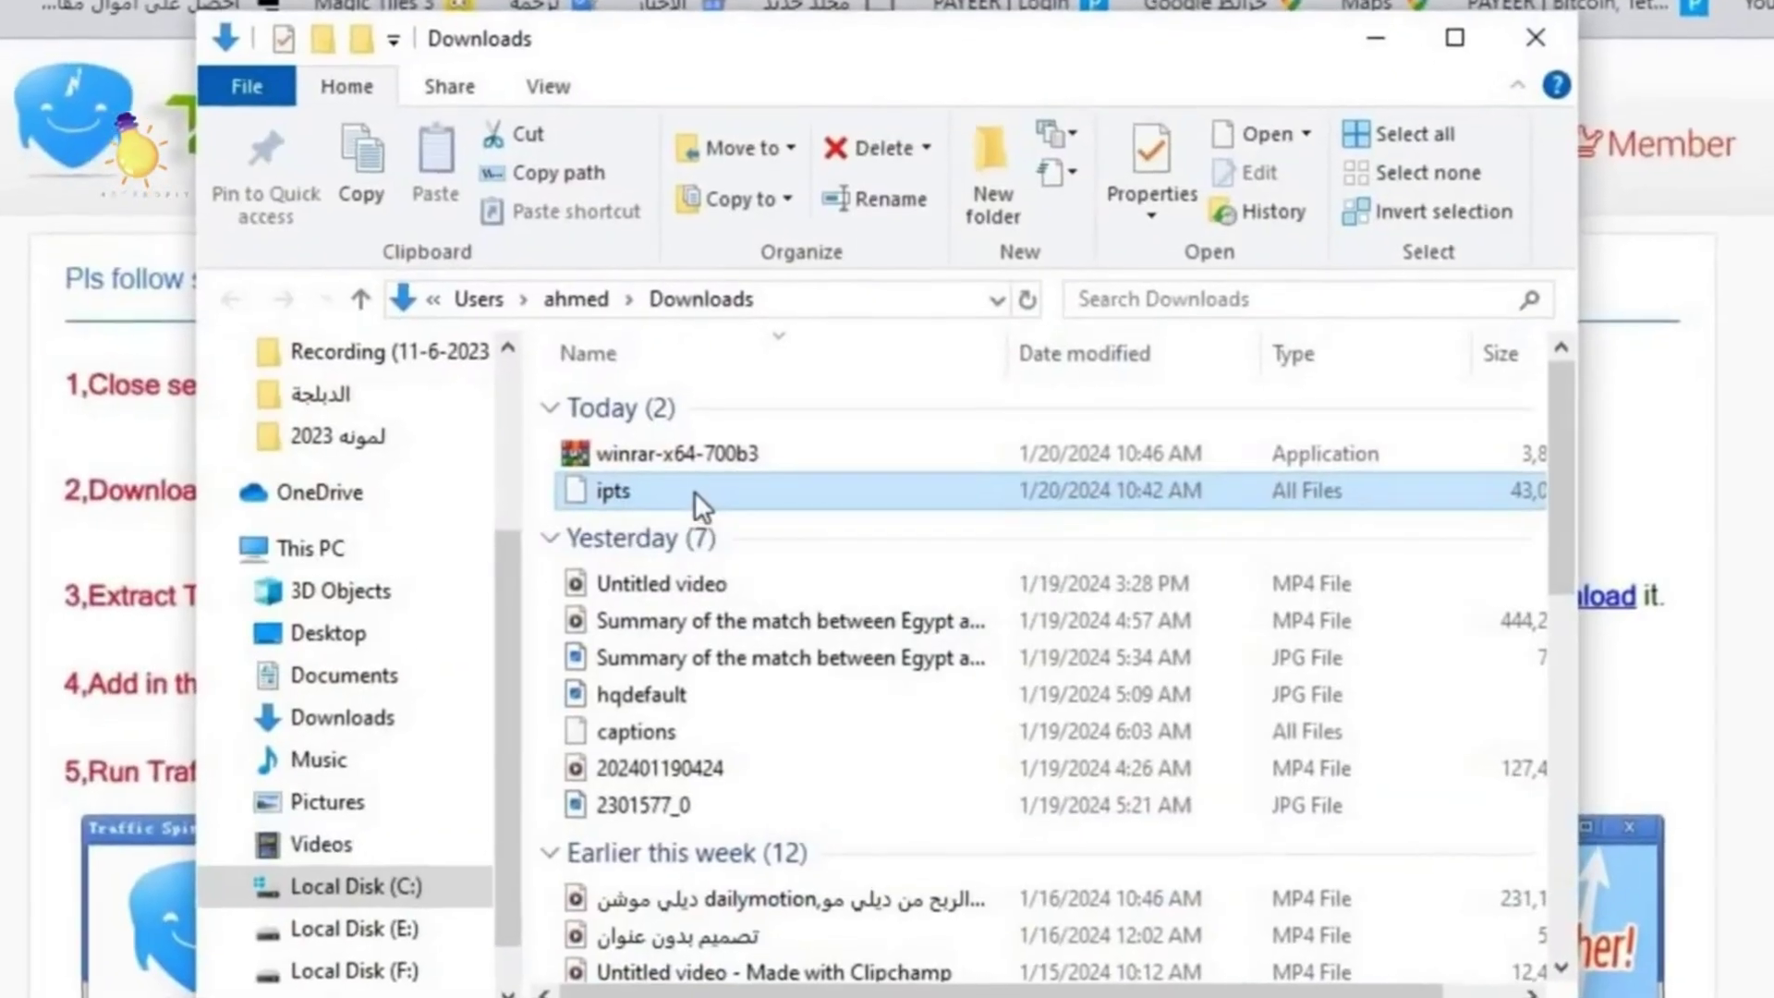
Step: Extract the ipts archive into an ipts folder, entering the copied archive password
right_click(695, 491)
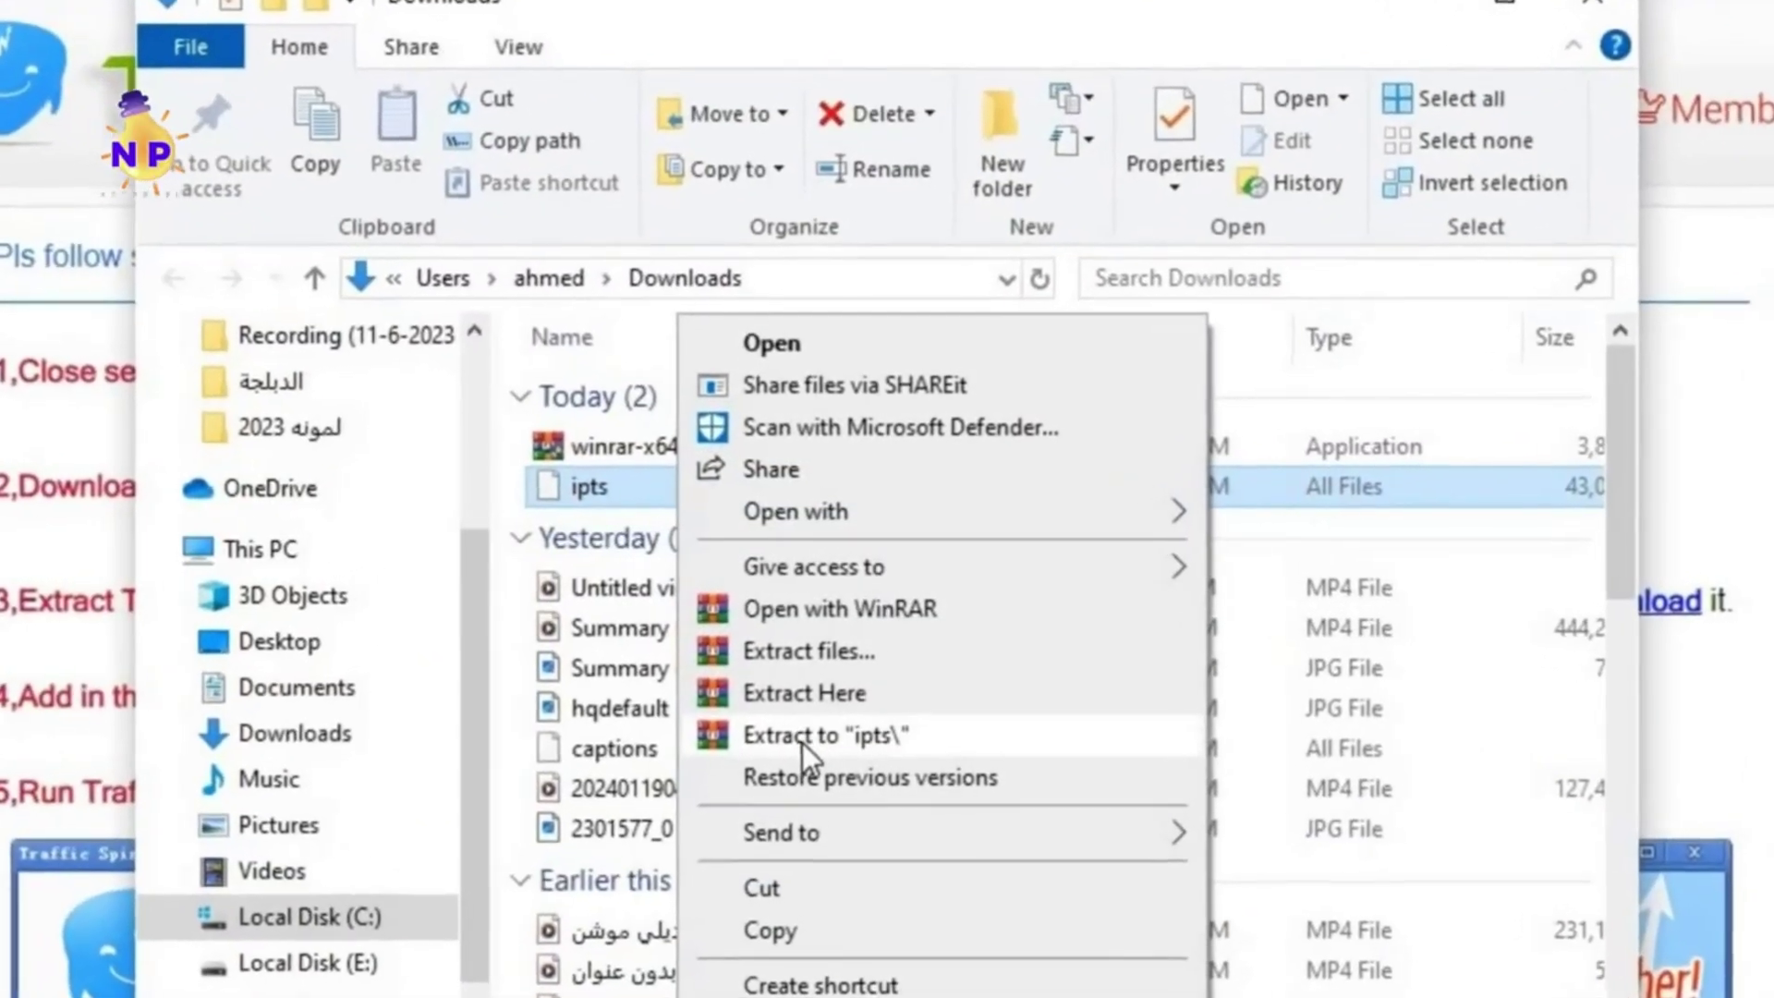
left_click(804, 732)
right_click(673, 445)
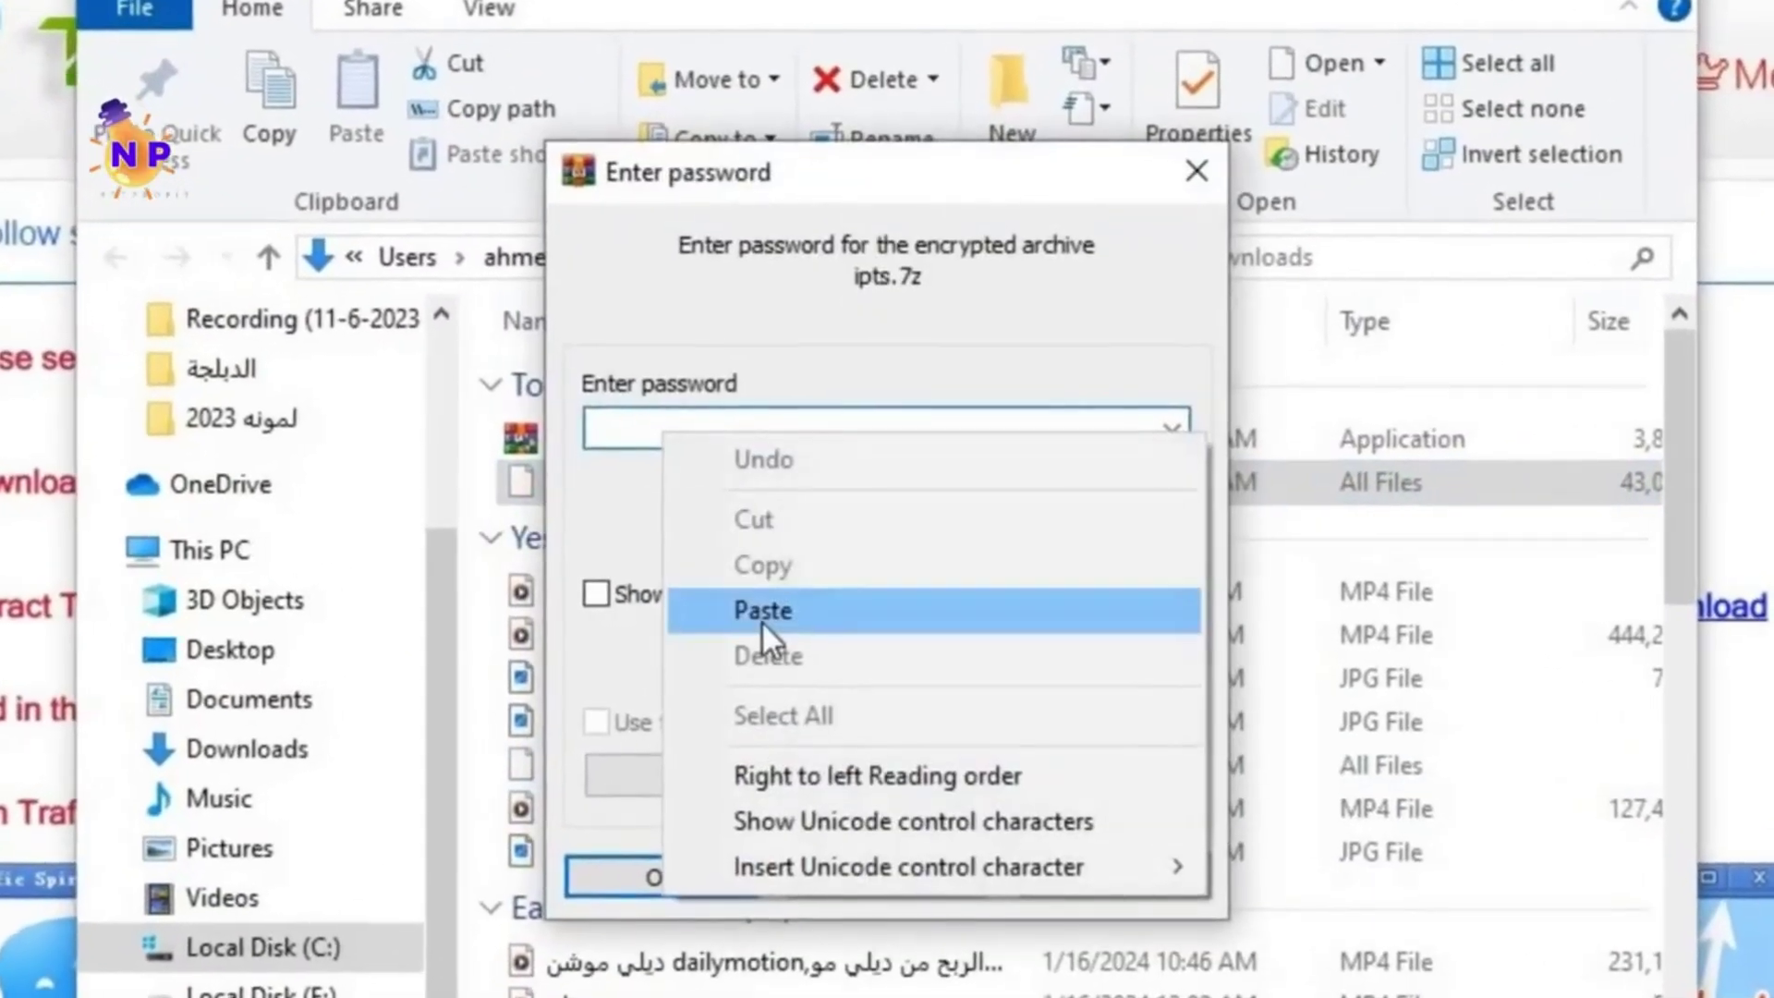
left_click(763, 612)
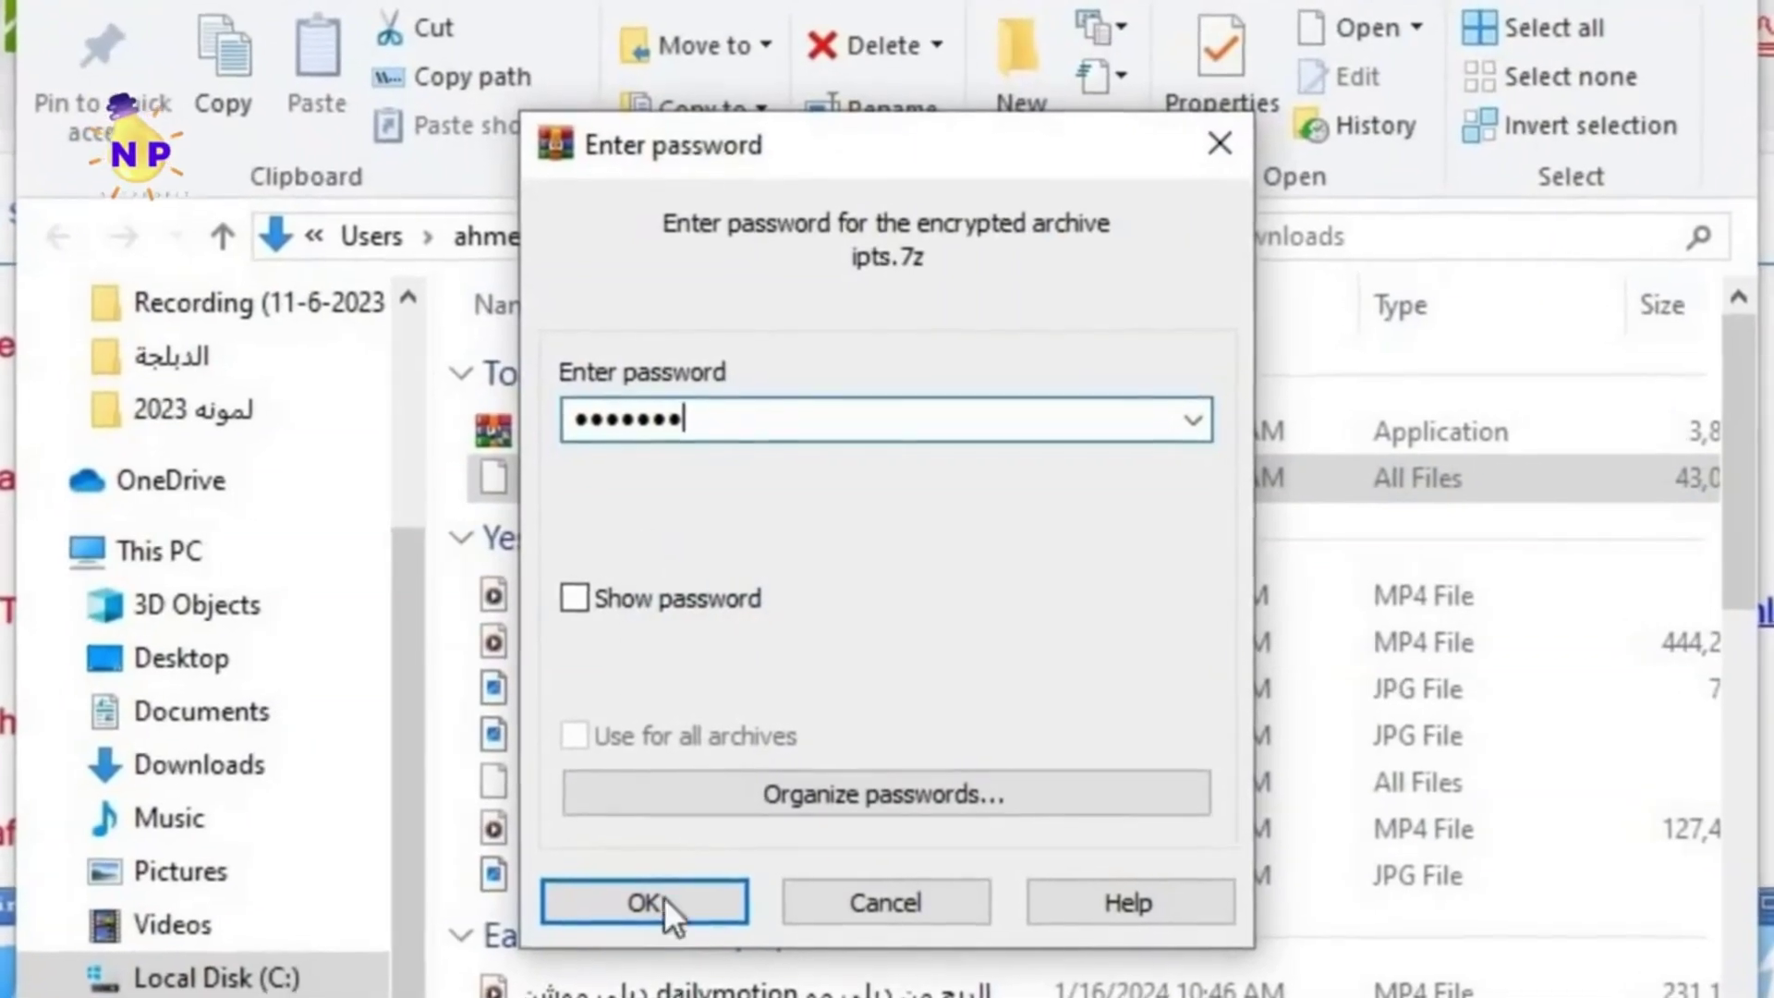
left_click(585, 597)
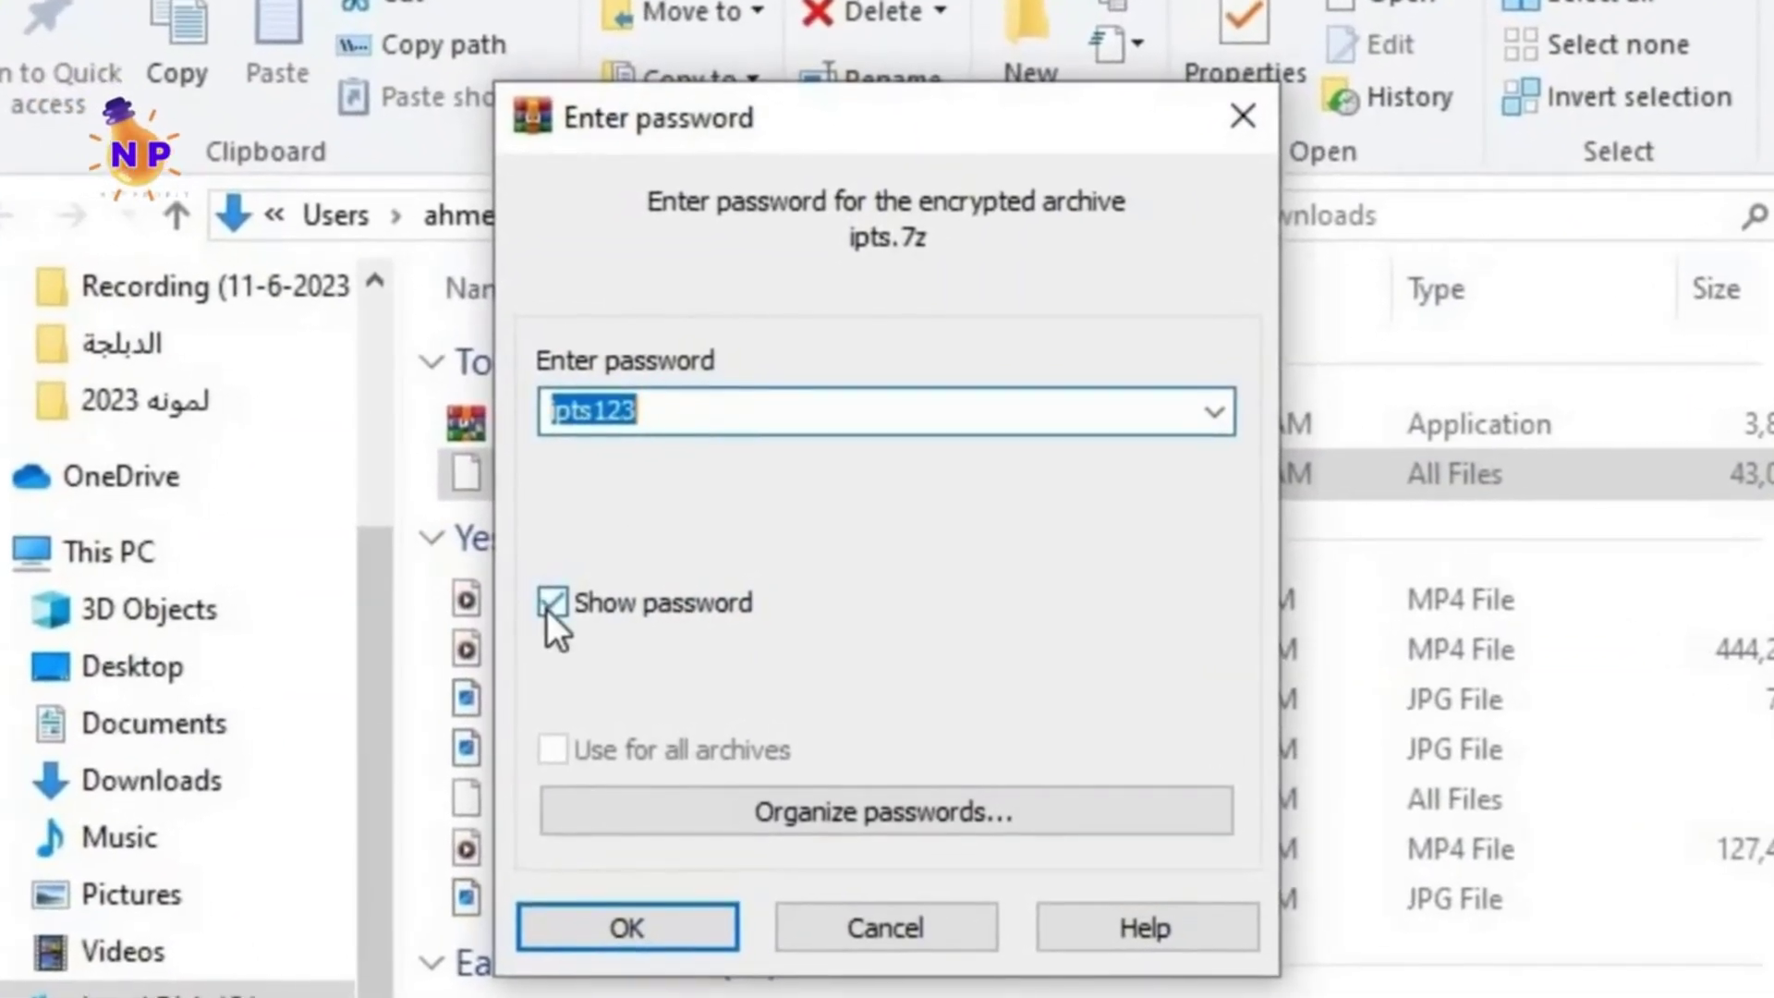
left_click(557, 605)
left_click(625, 950)
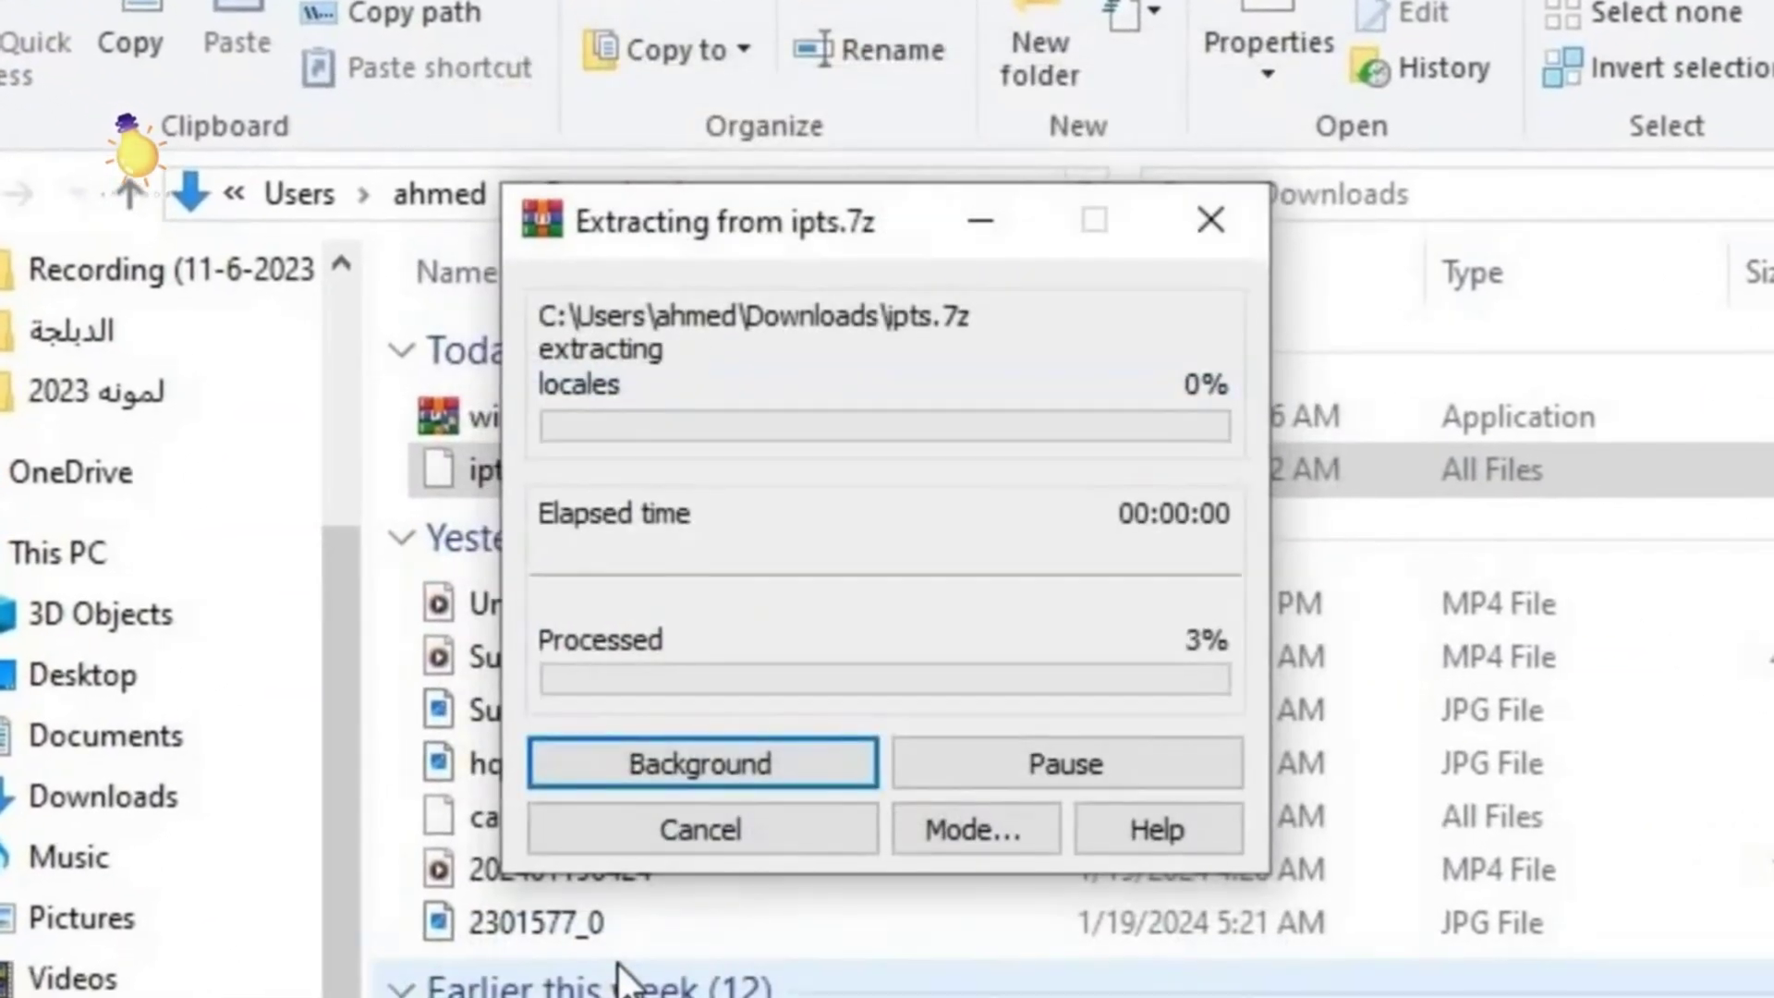
Step: Open the extracted ipts folder and run the ipts application as administrator
scroll(453, 391, "down", 1)
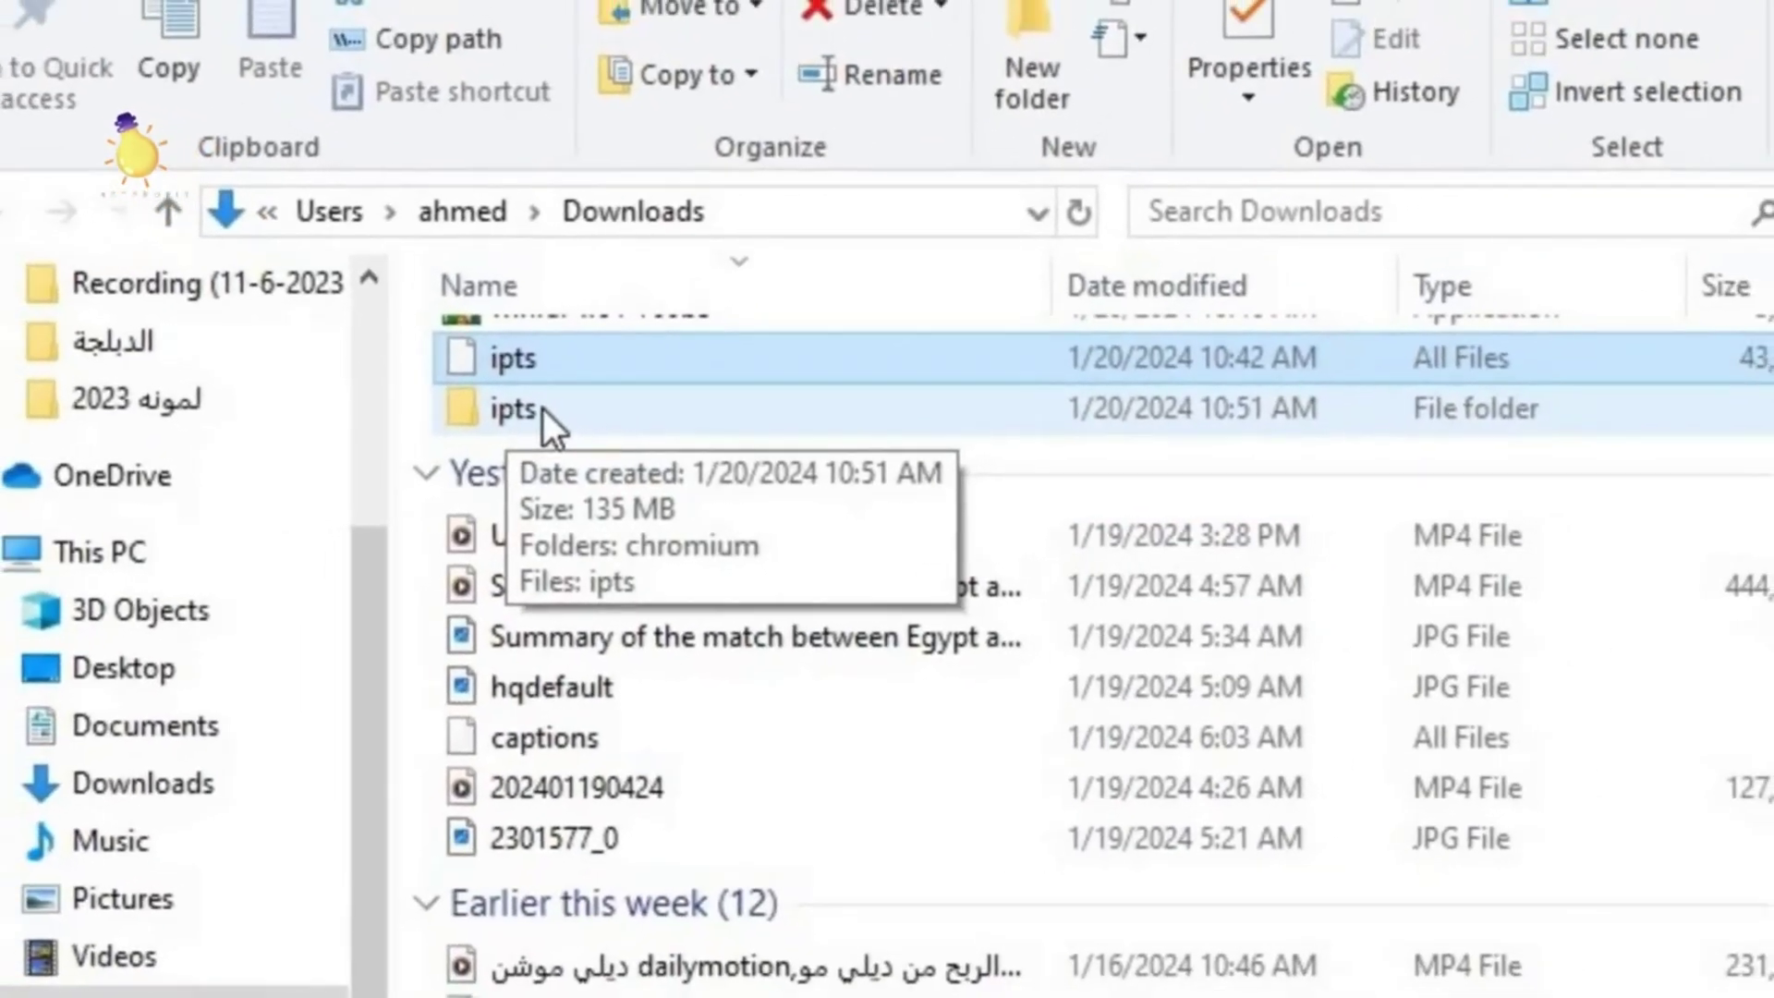
double_click(541, 408)
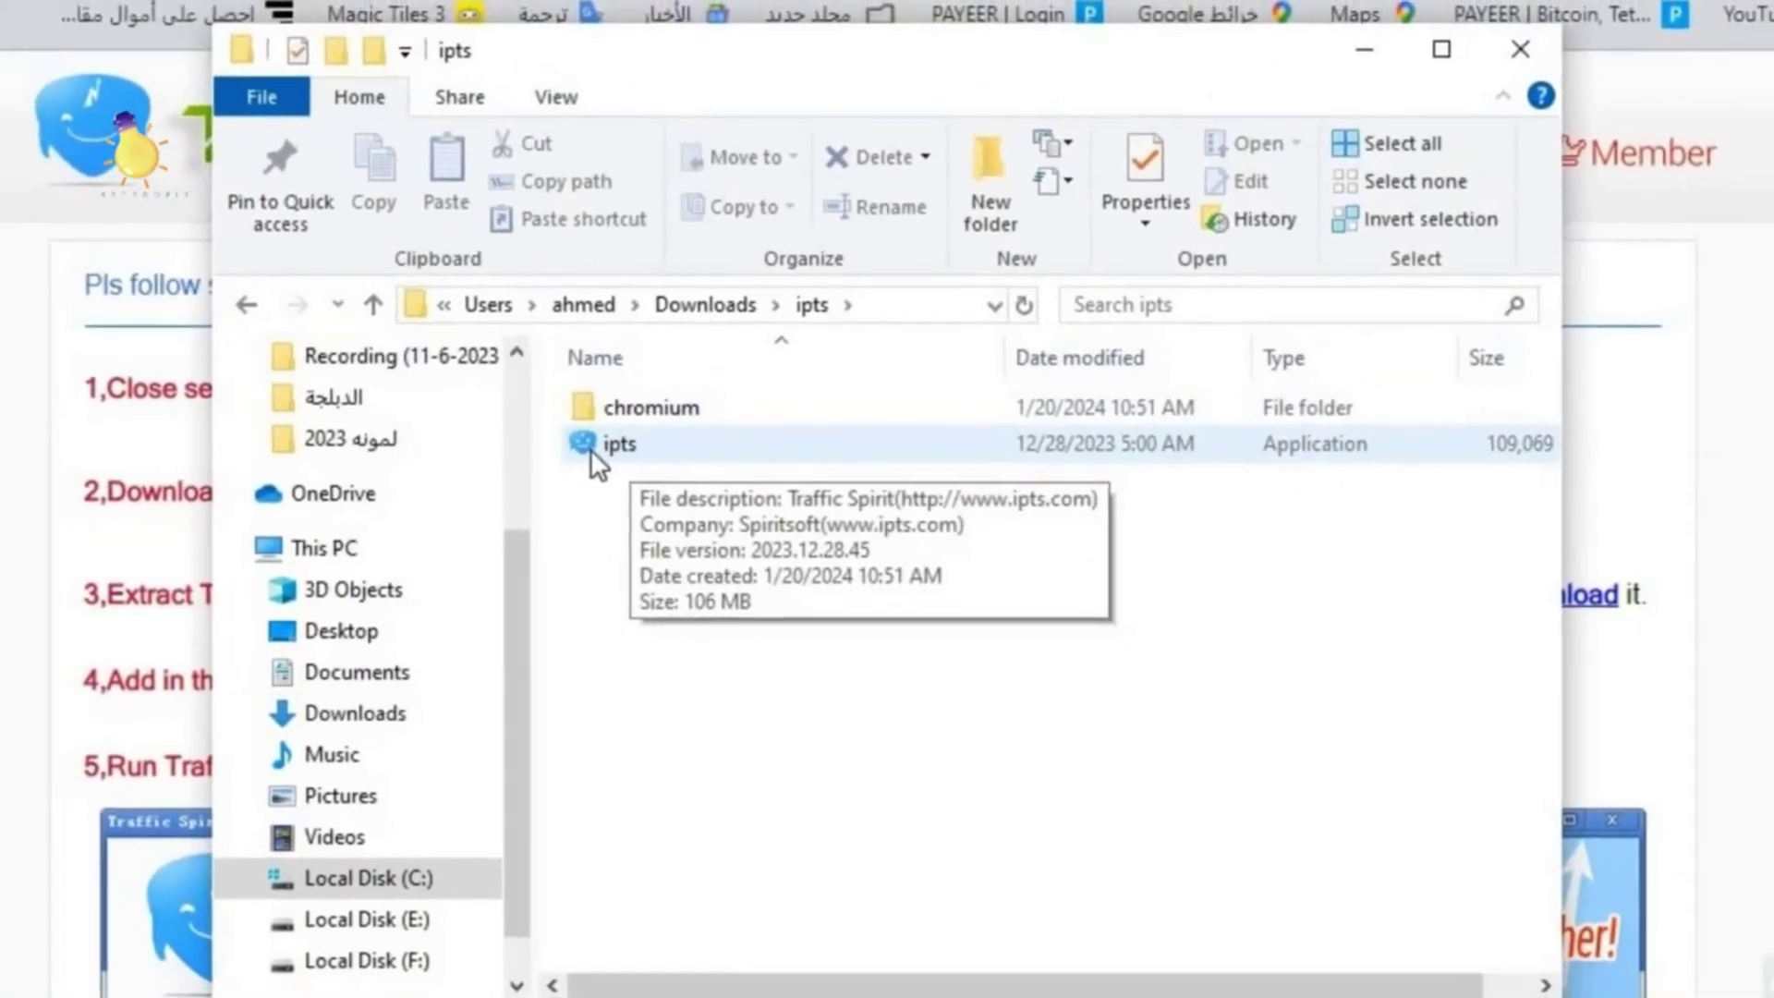
left_click(696, 435)
right_click(728, 453)
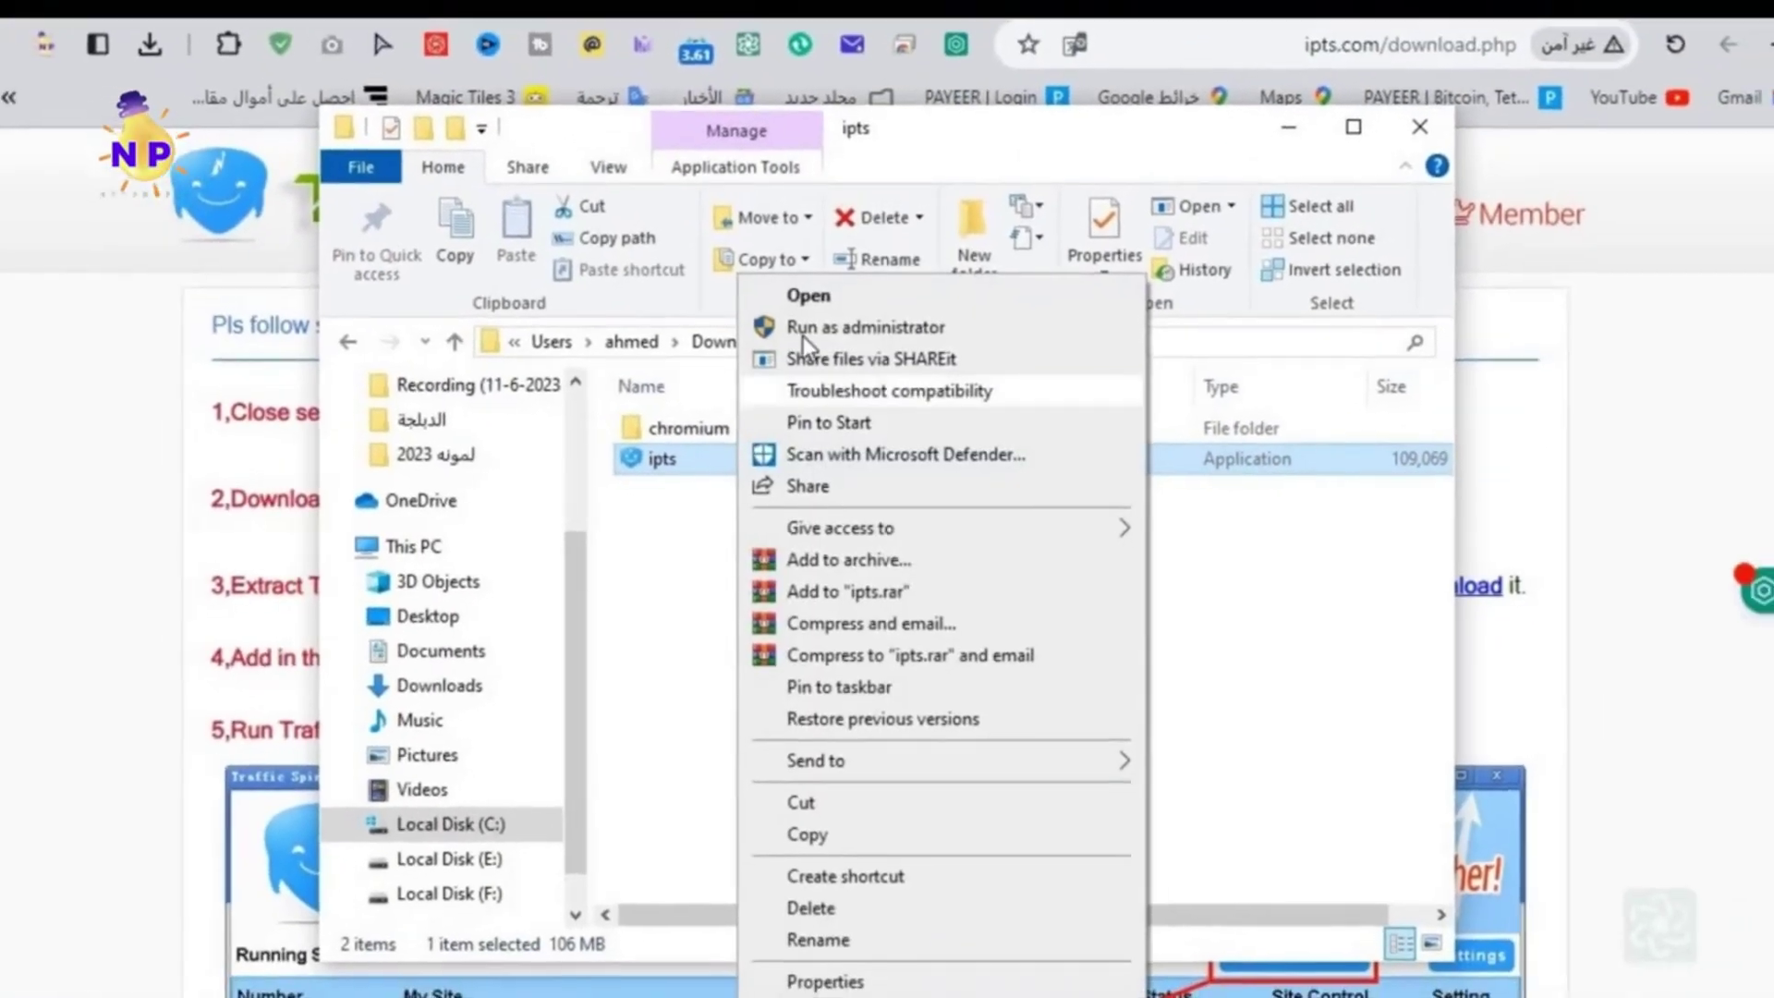
left_click(785, 340)
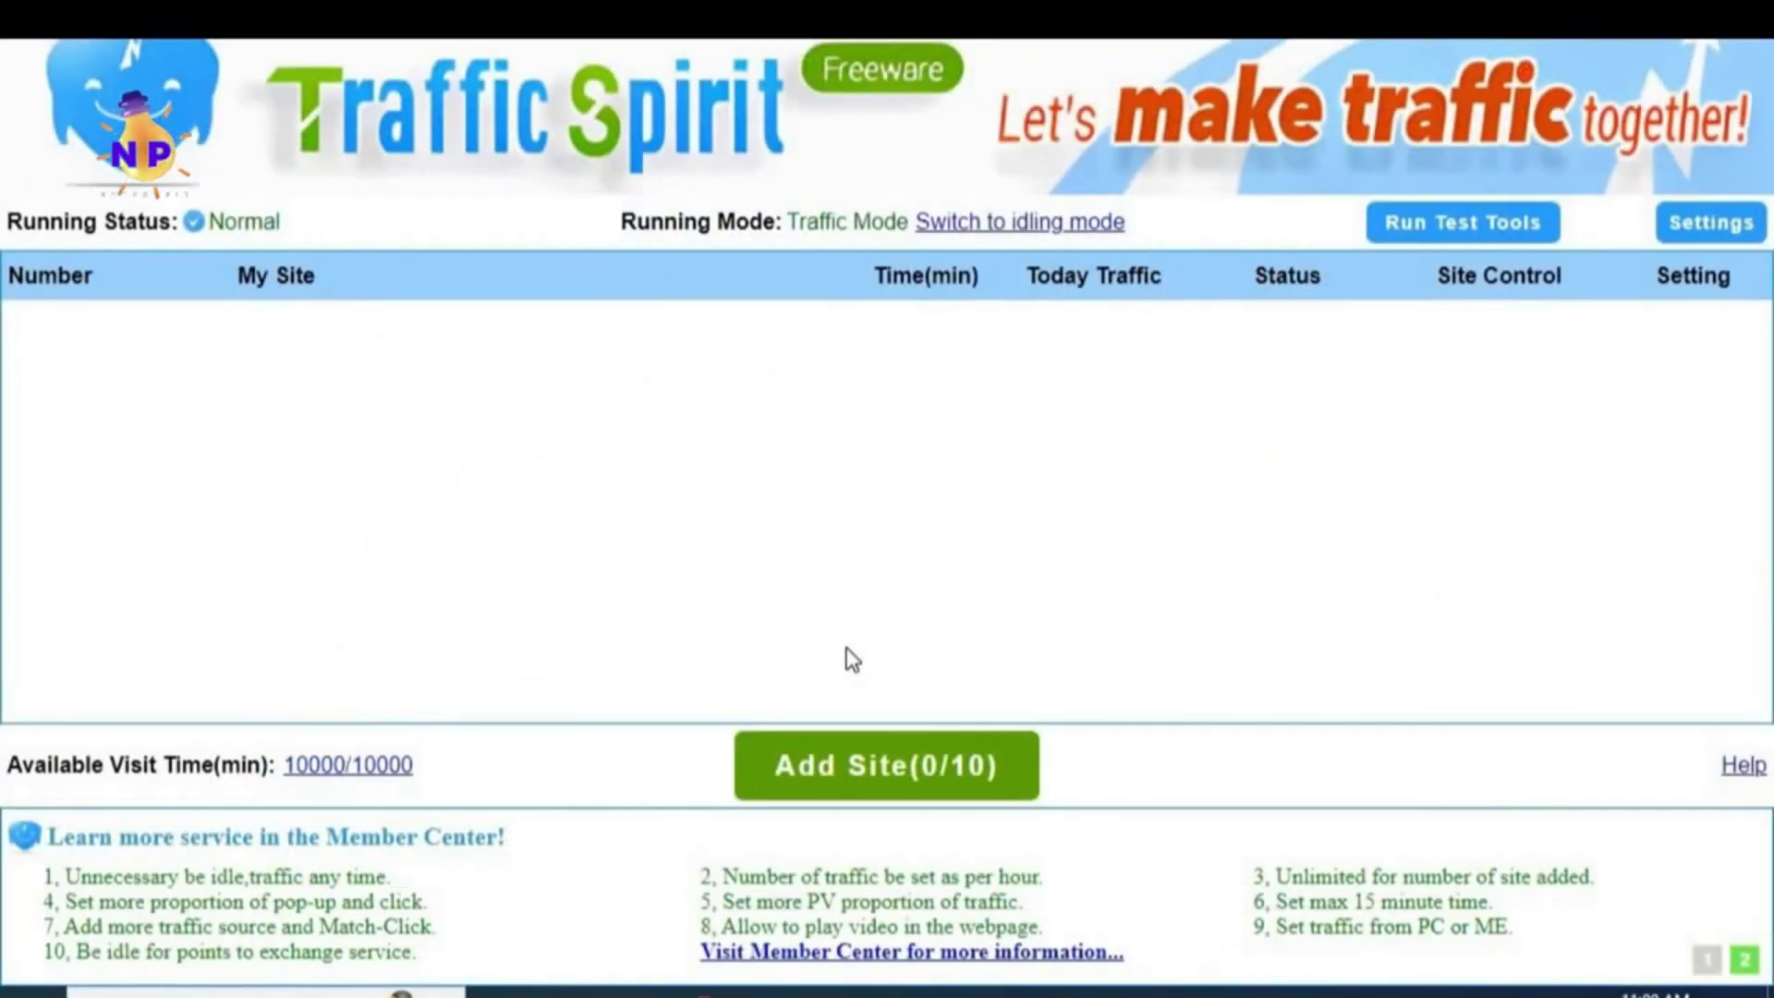
left_click(825, 787)
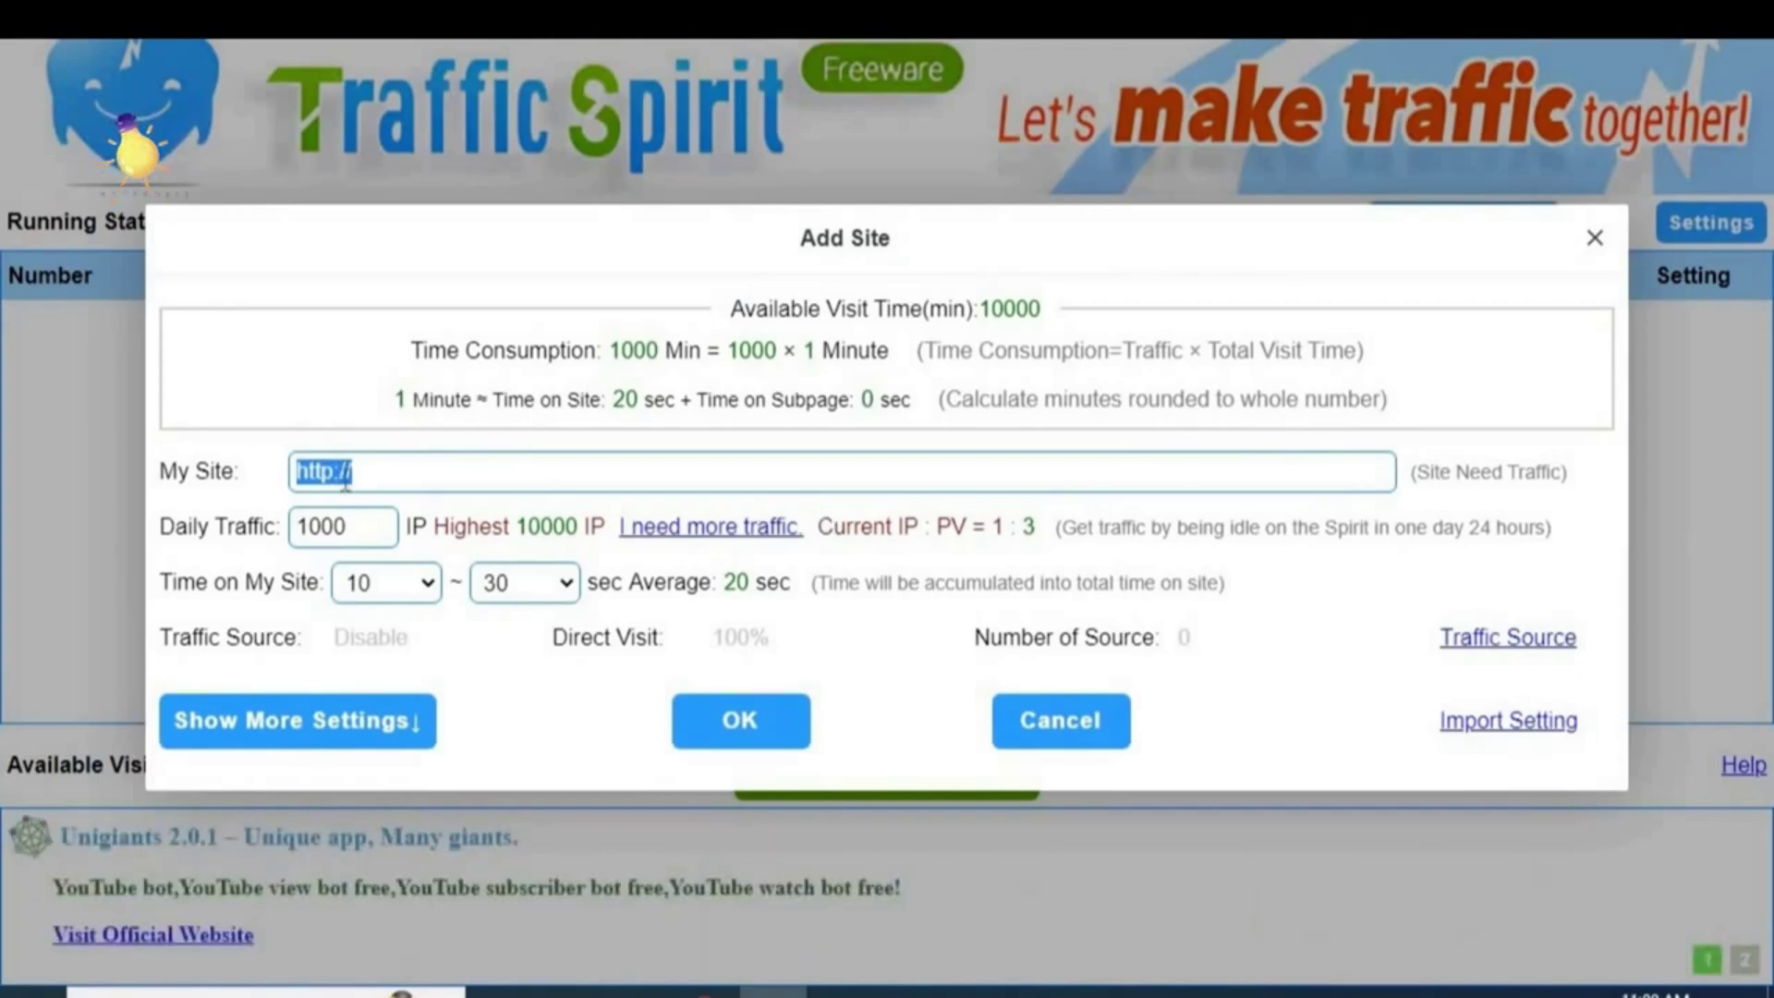
left_click(708, 992)
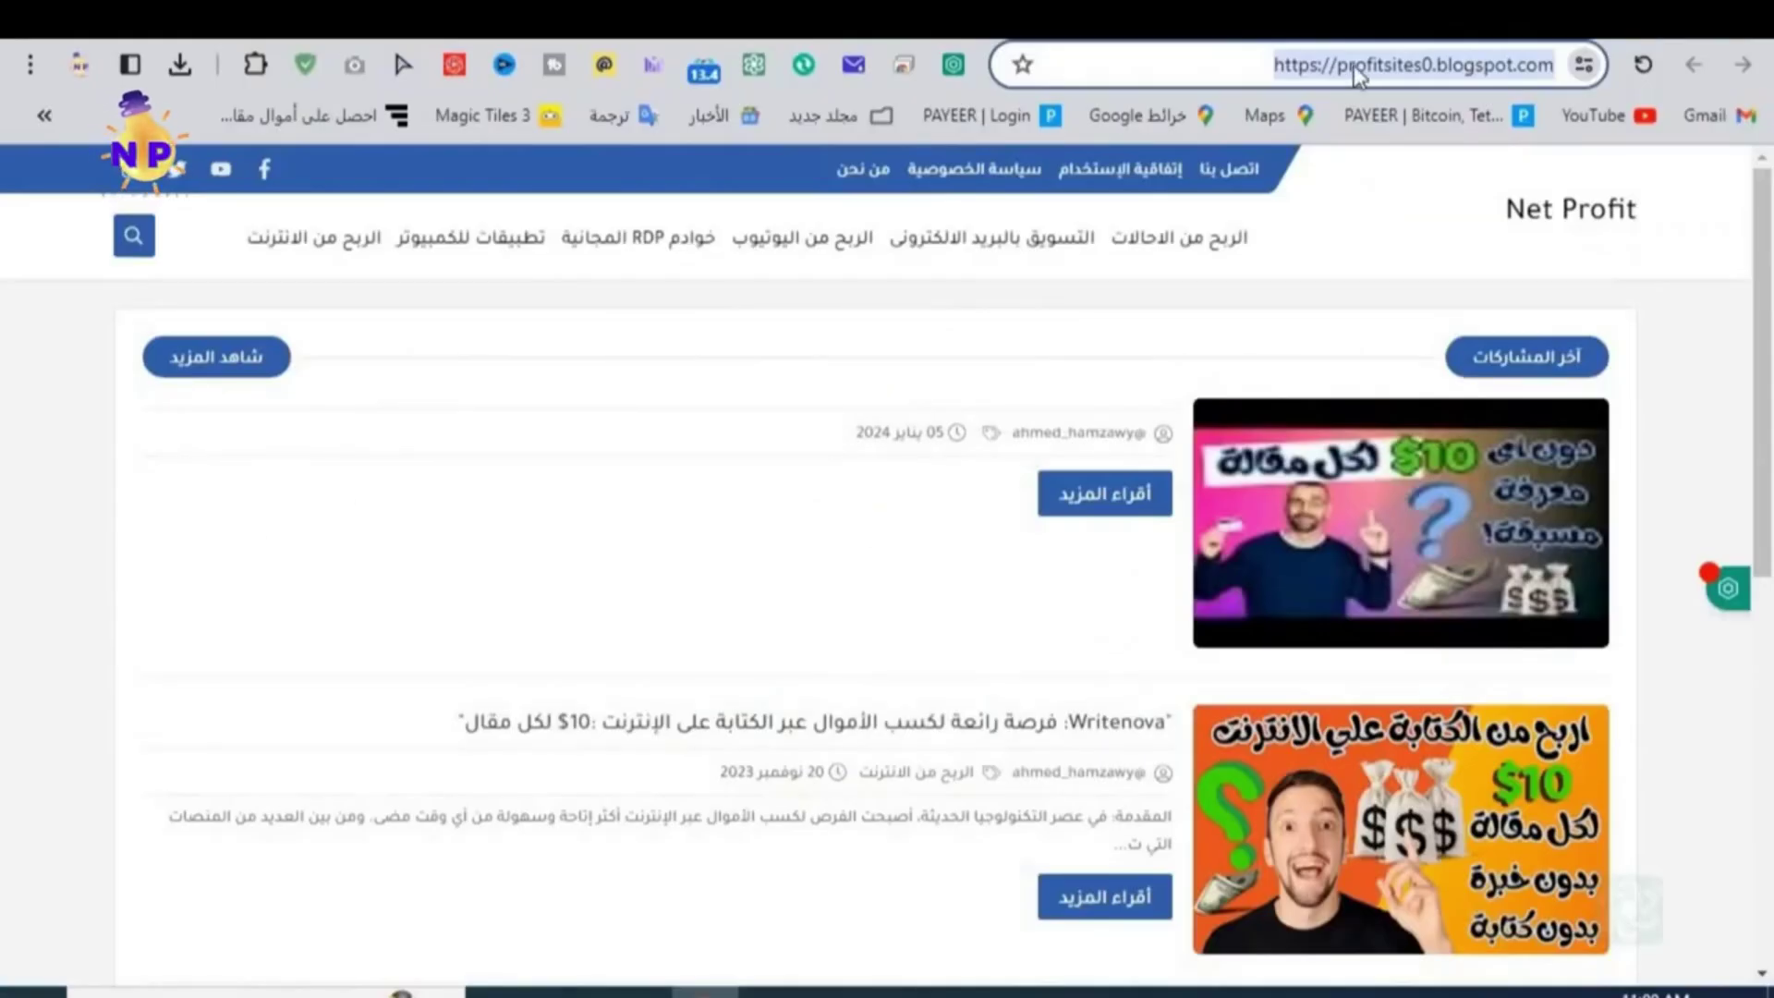
left_click_drag(1259, 65, 1564, 86)
key("ctrl+c")
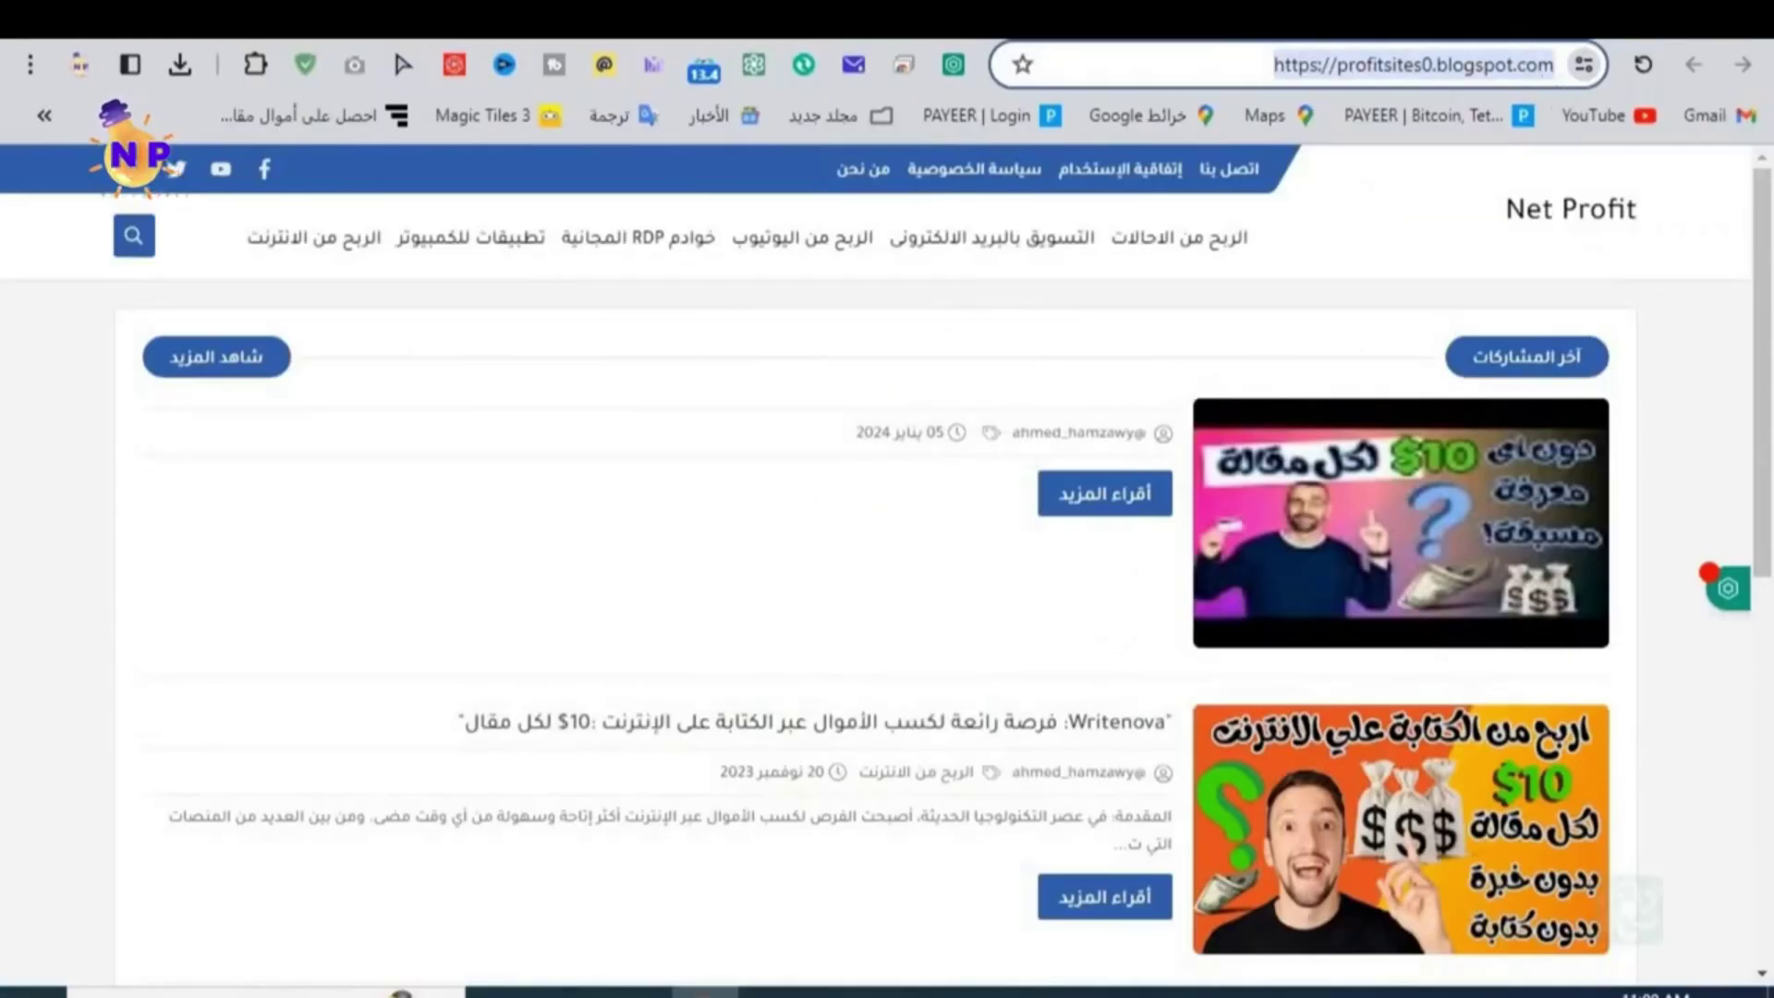
left_click(772, 992)
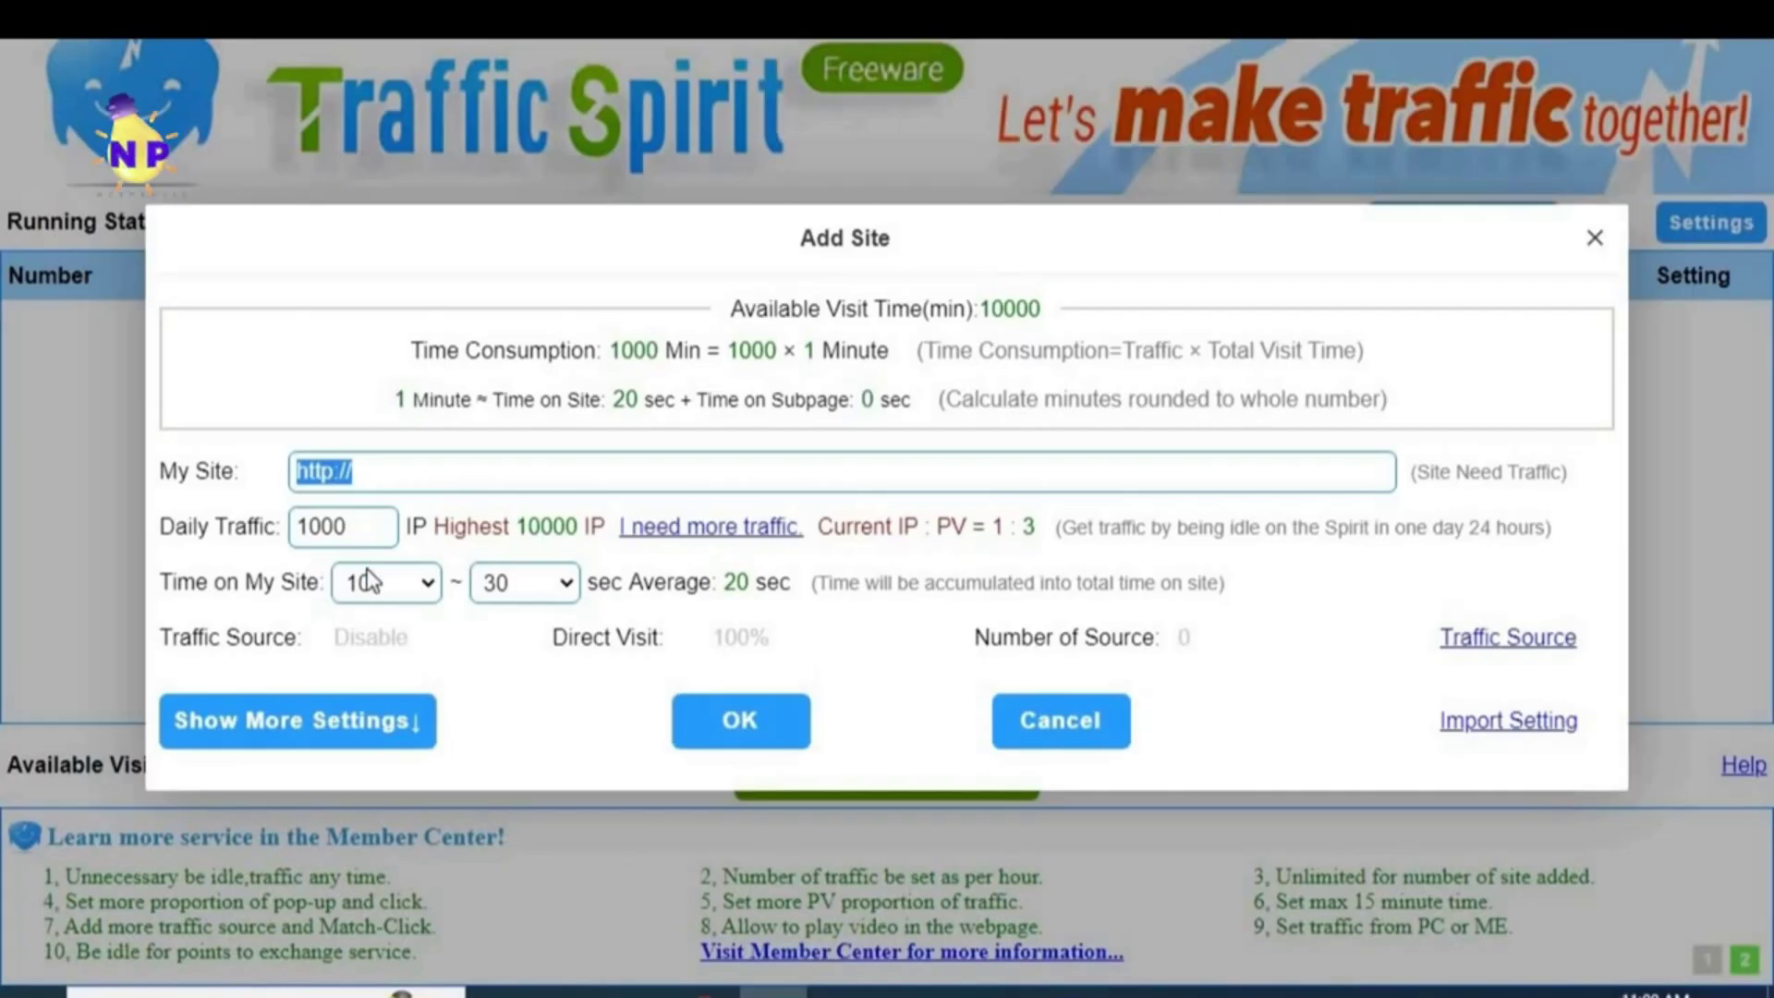
key("ctrl+v")
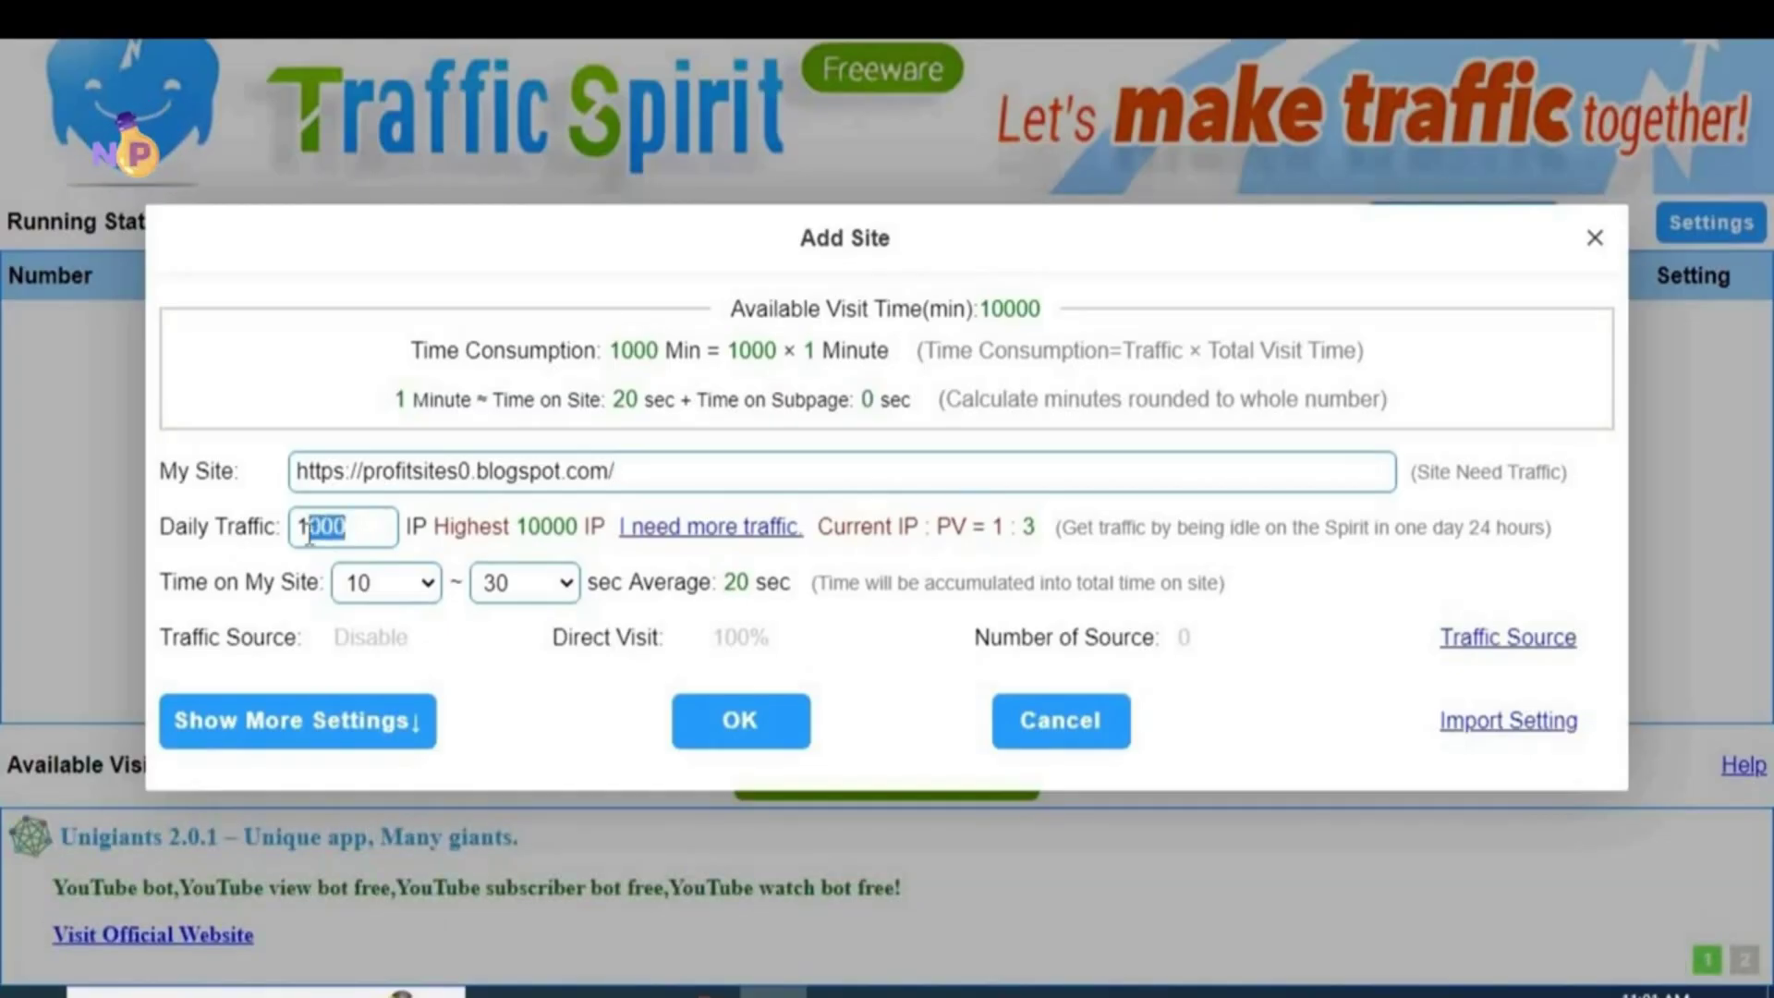
type("4000")
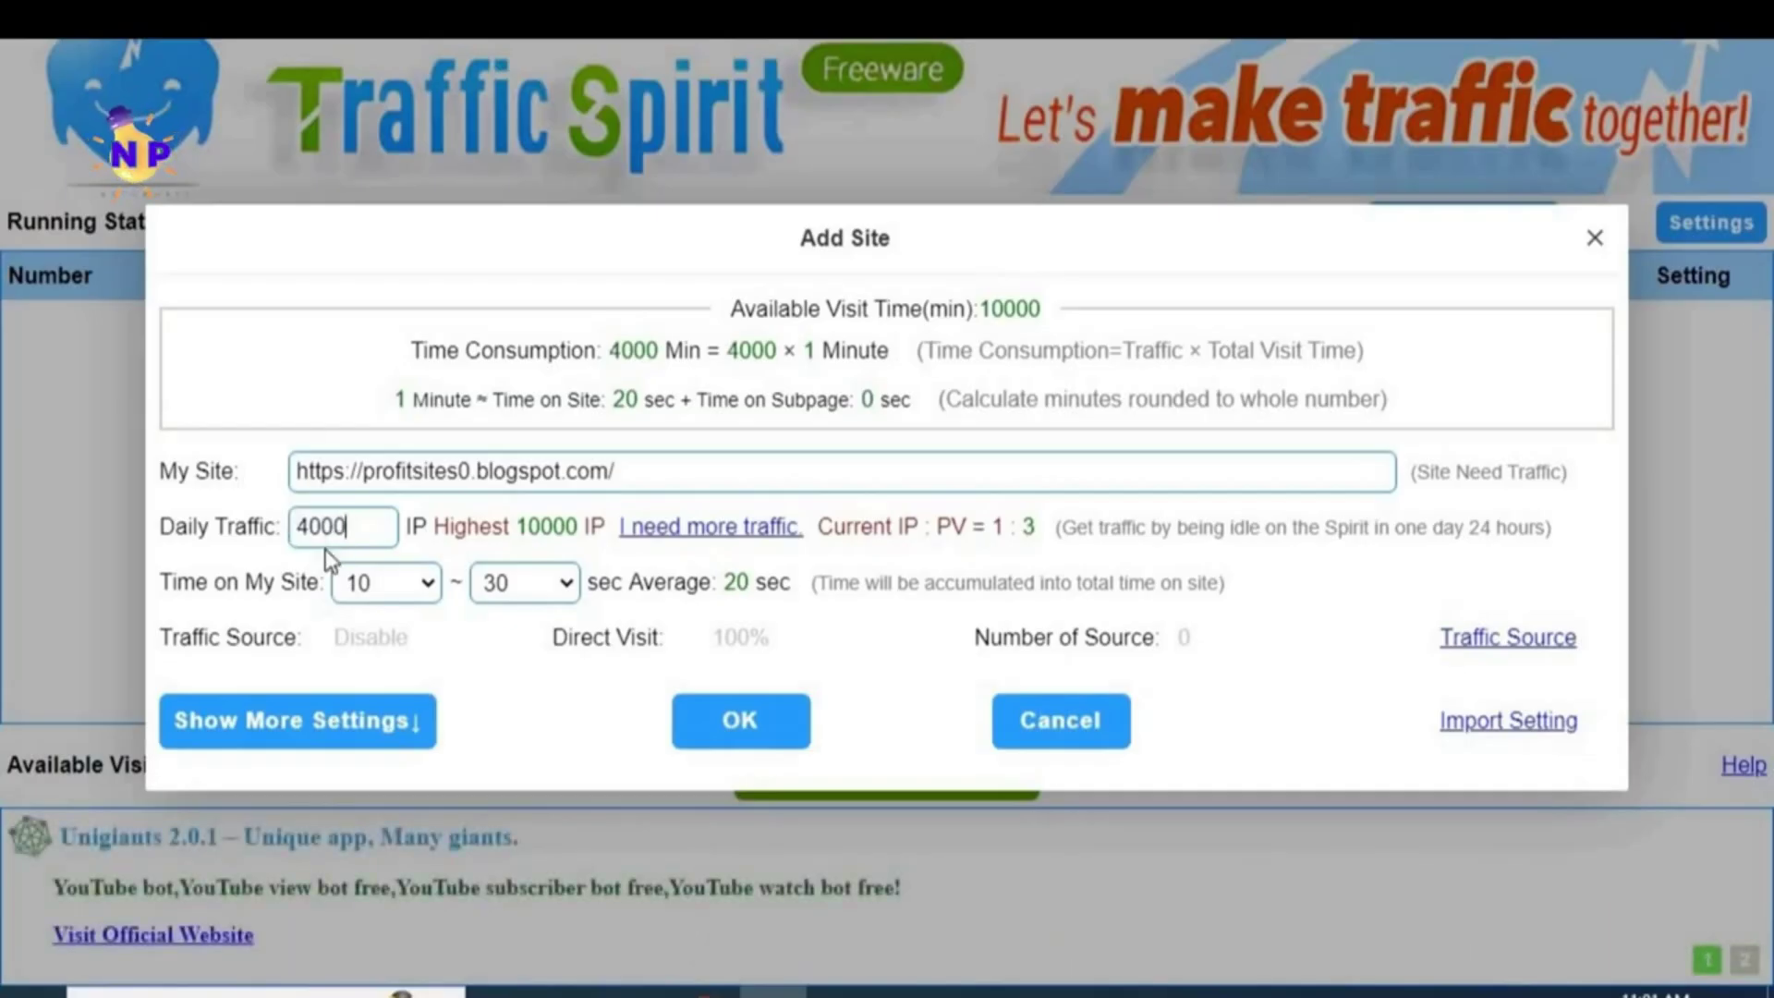
left_click(426, 583)
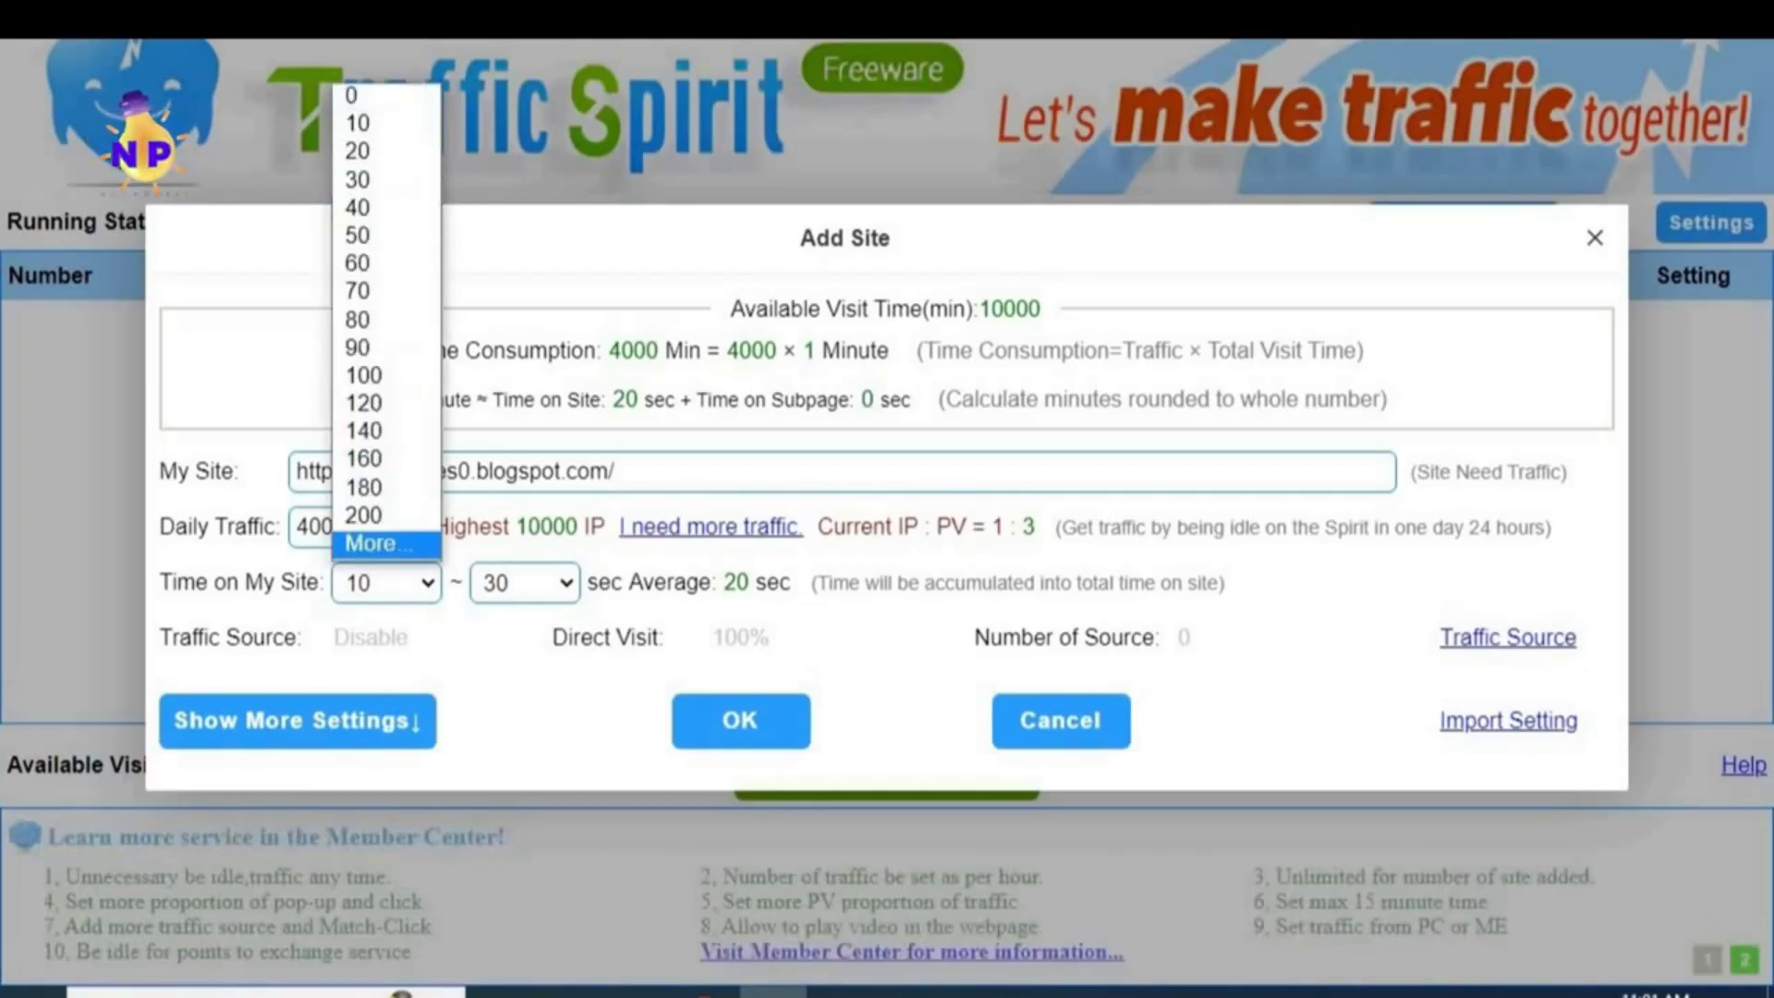
left_click(408, 591)
left_click(566, 584)
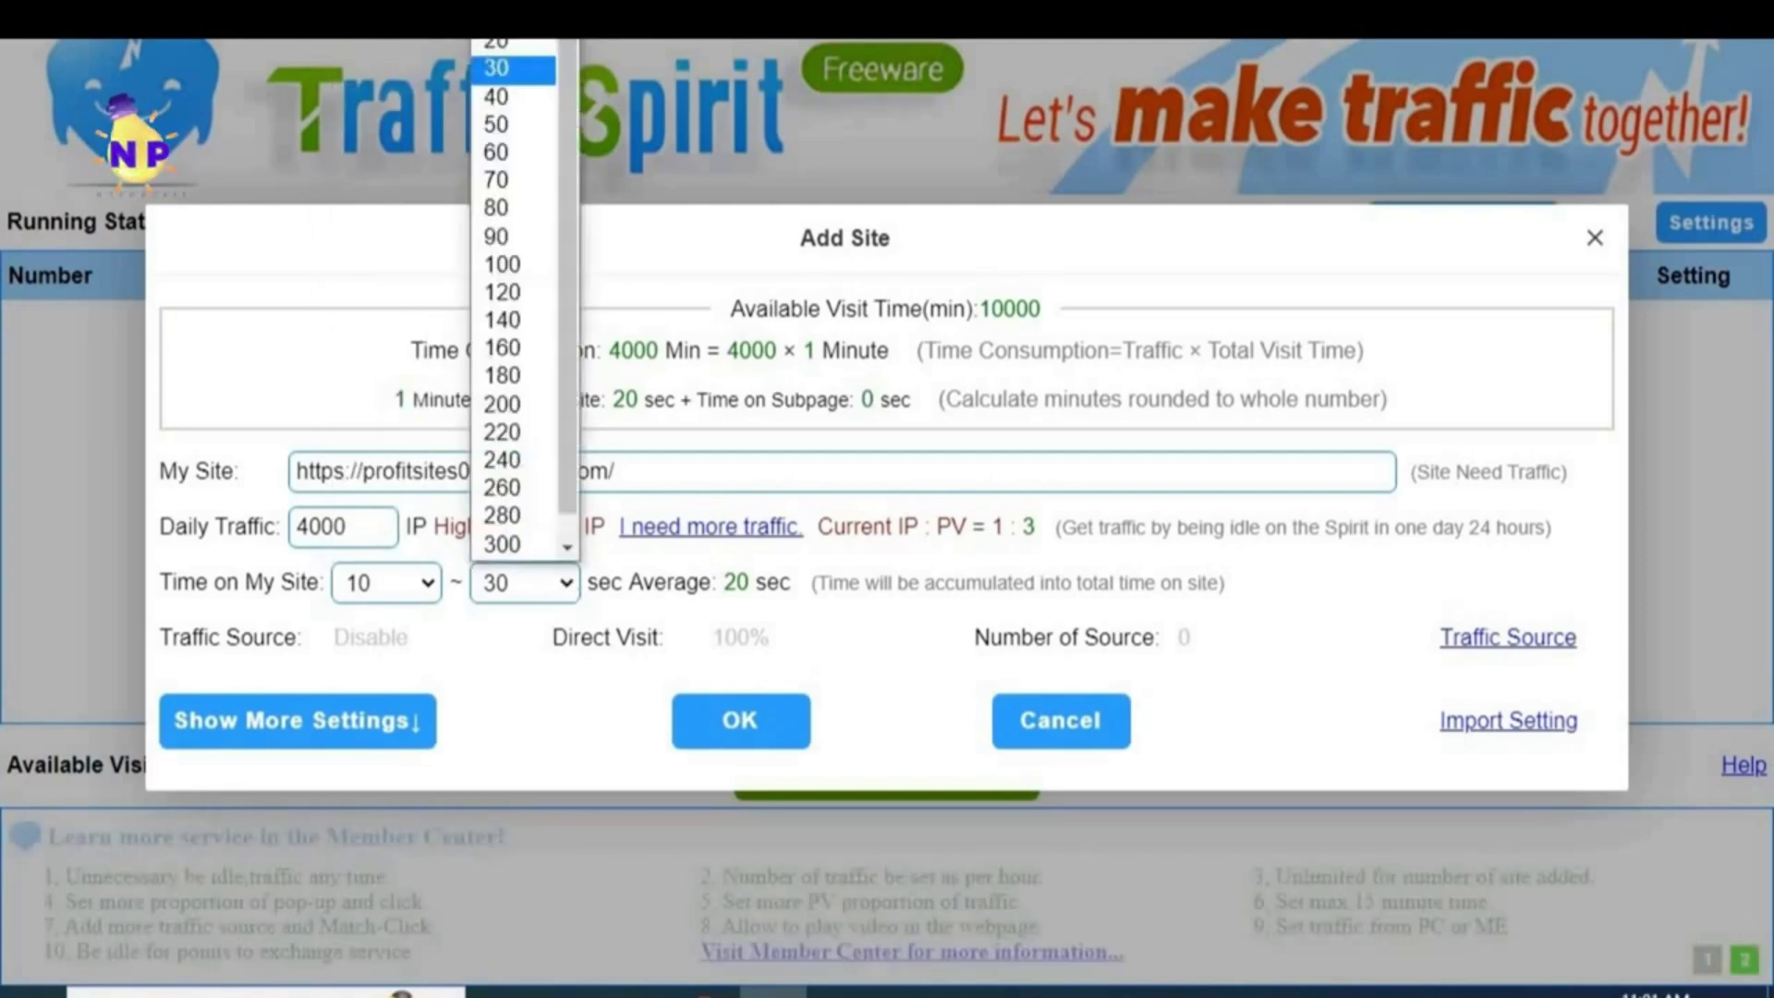
scroll(513, 416, "down", 1)
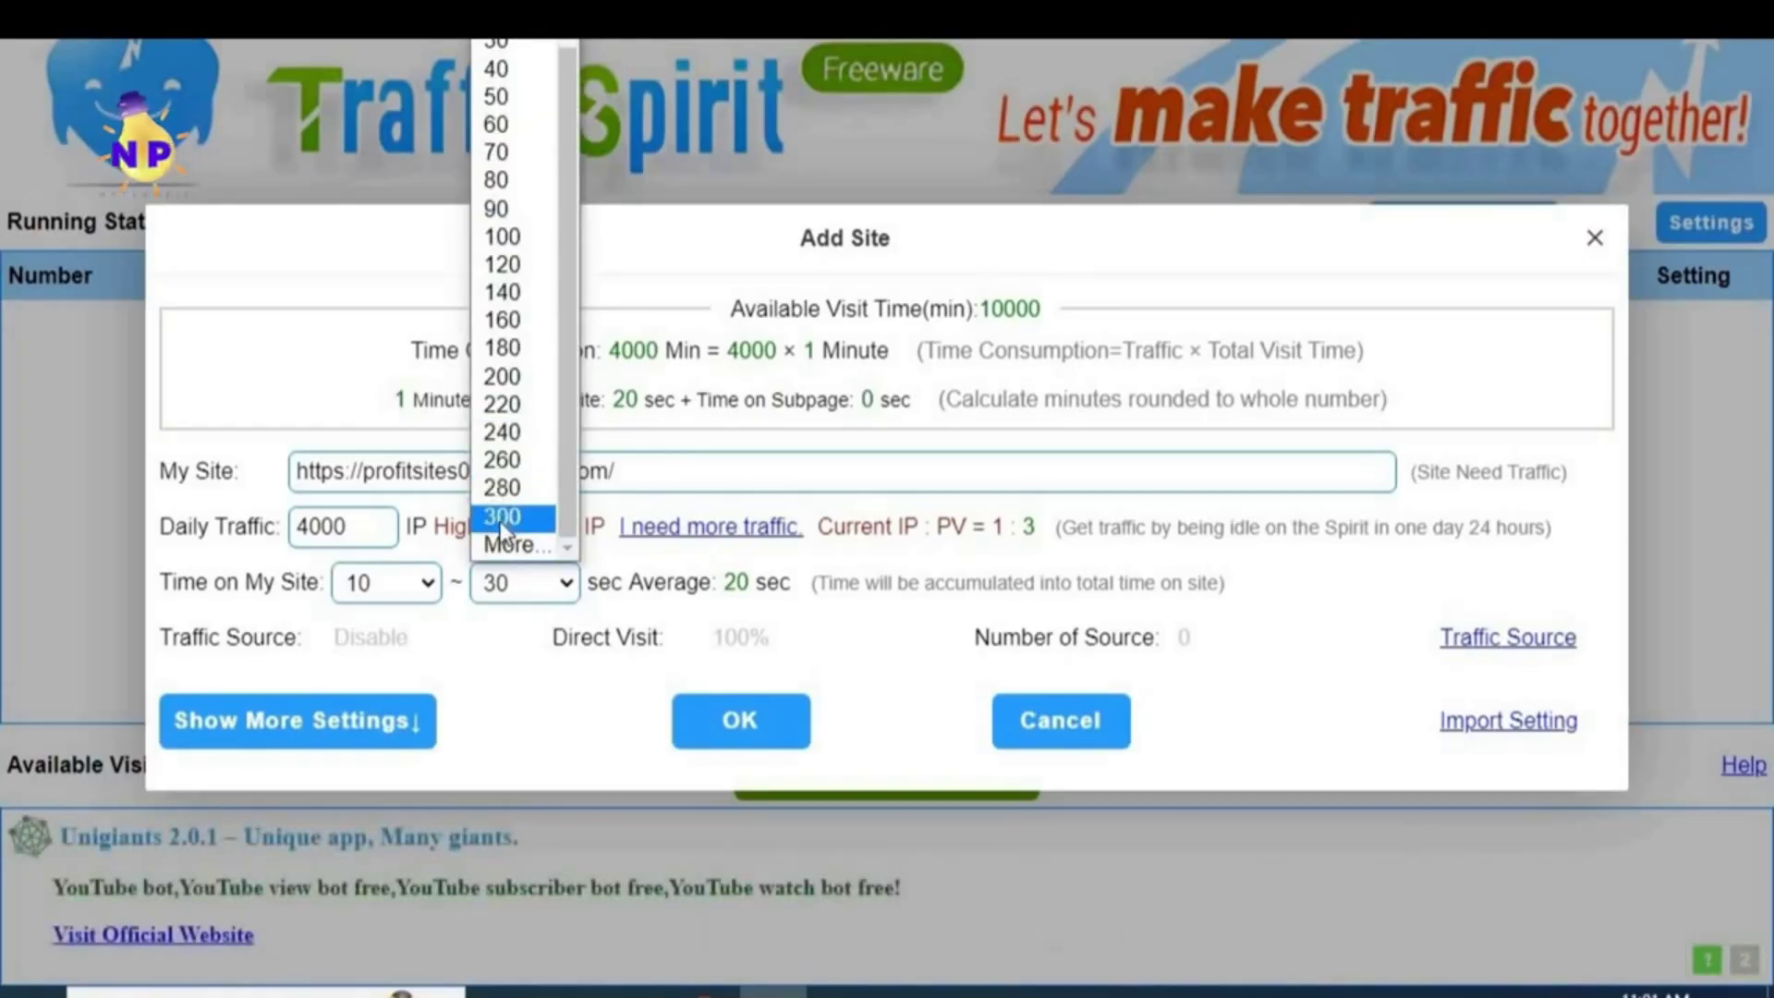
key("Escape")
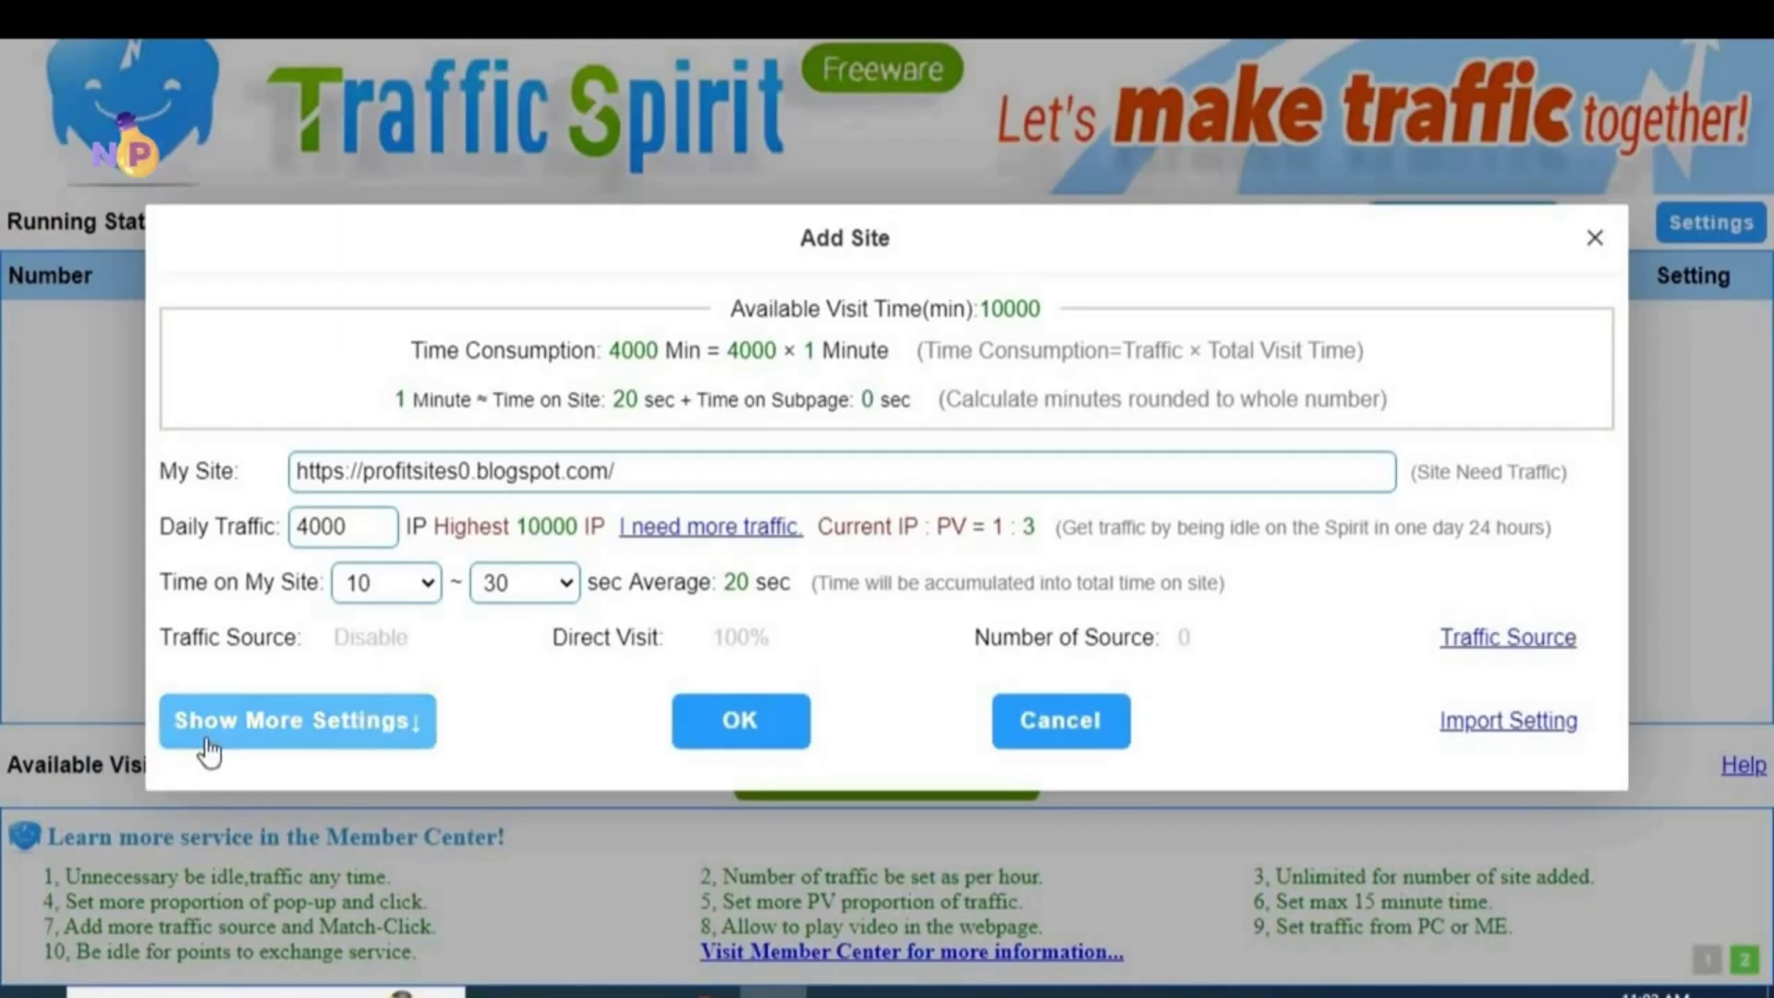
Step: Expand the site's extra settings and add the Google keyword "الربح من الانترنت" as a traffic source at 10%
left_click(375, 725)
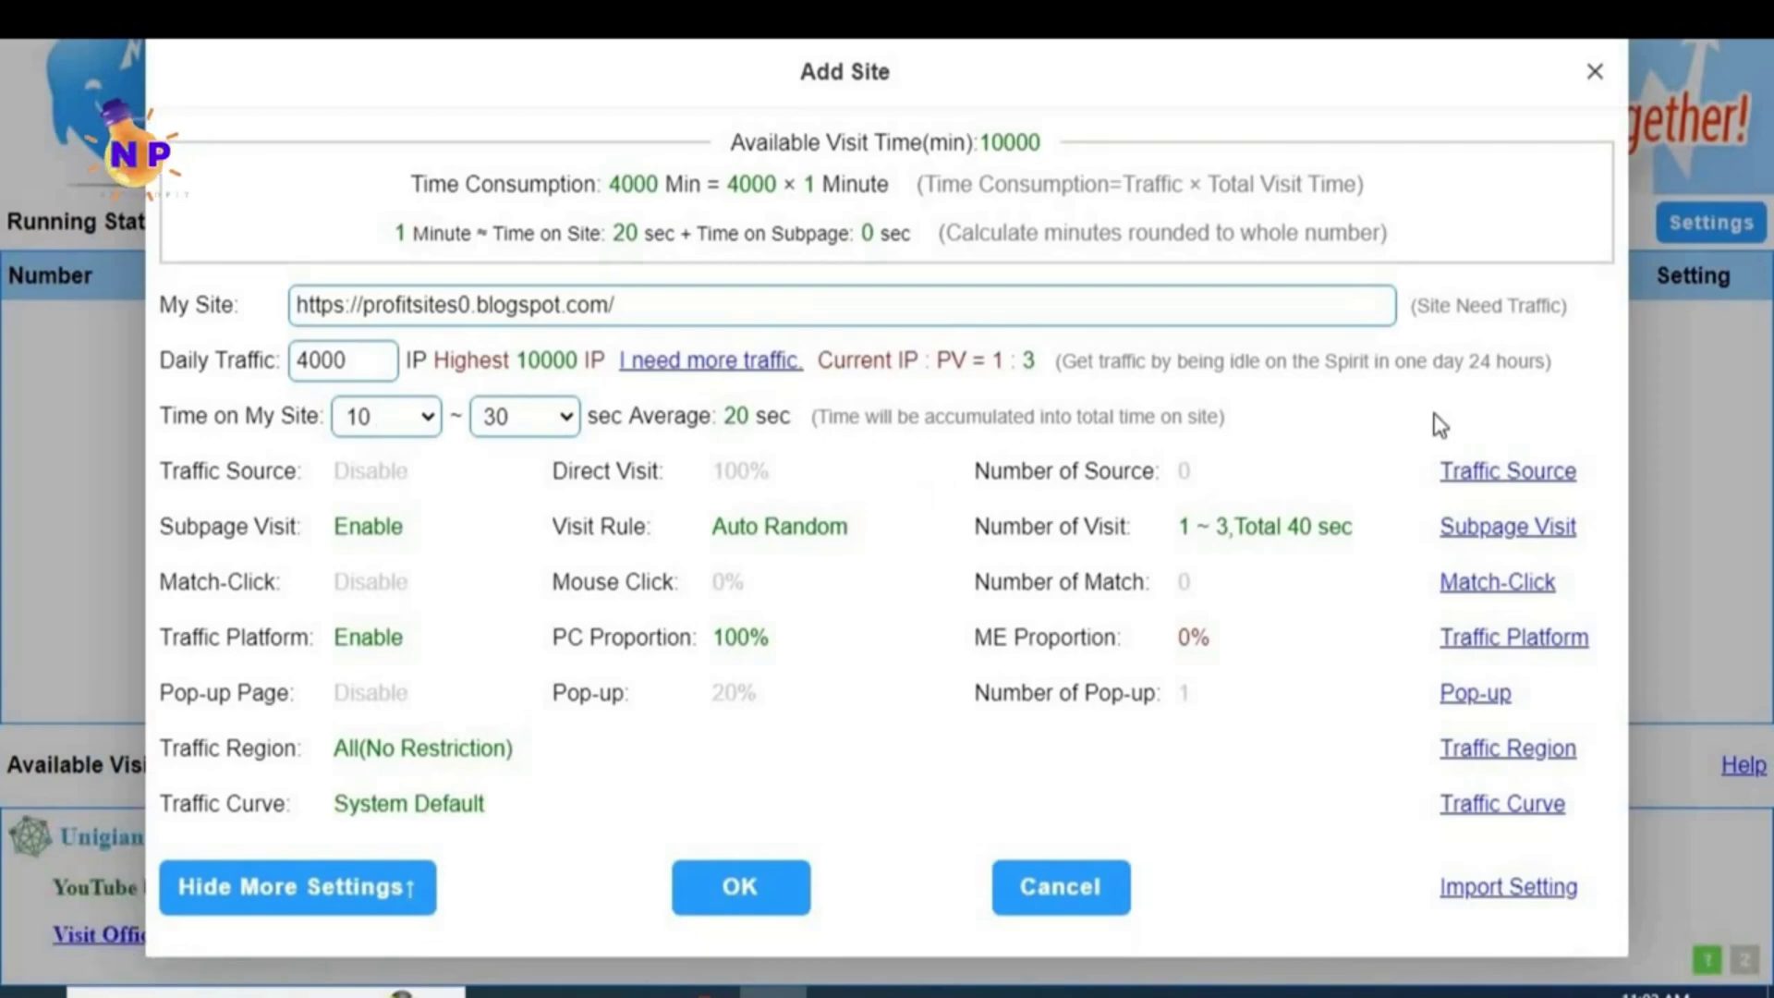
left_click(1506, 476)
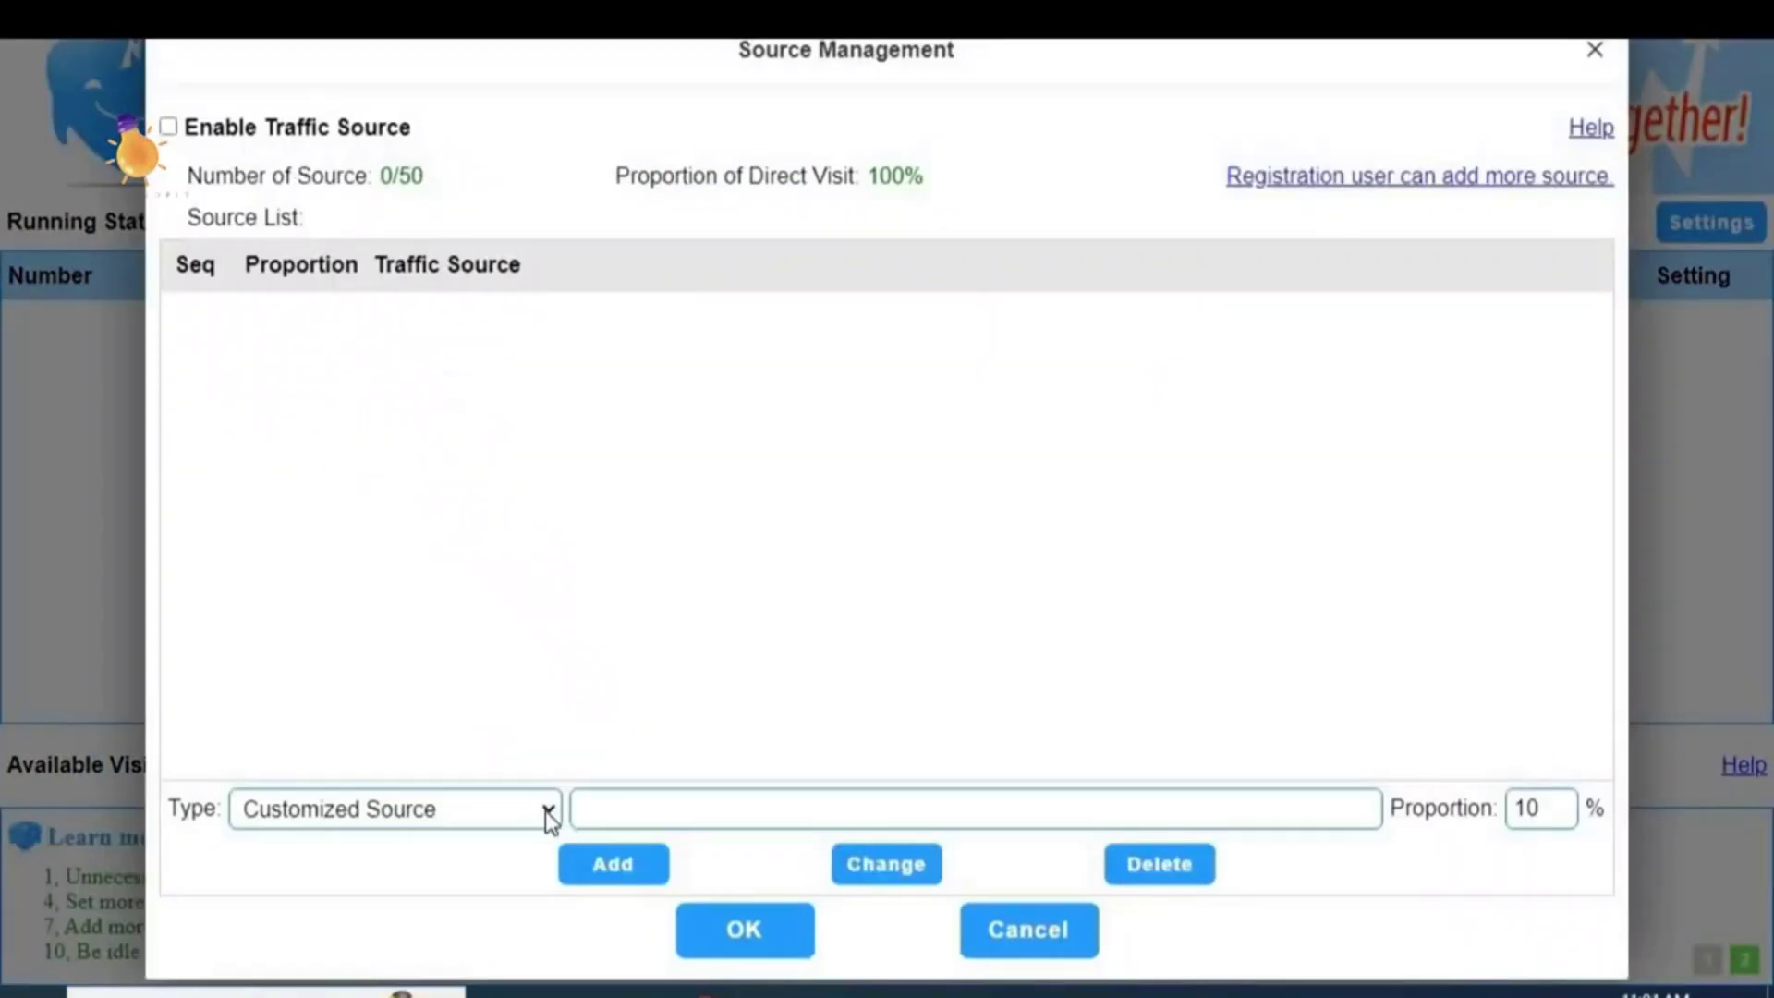
left_click(545, 811)
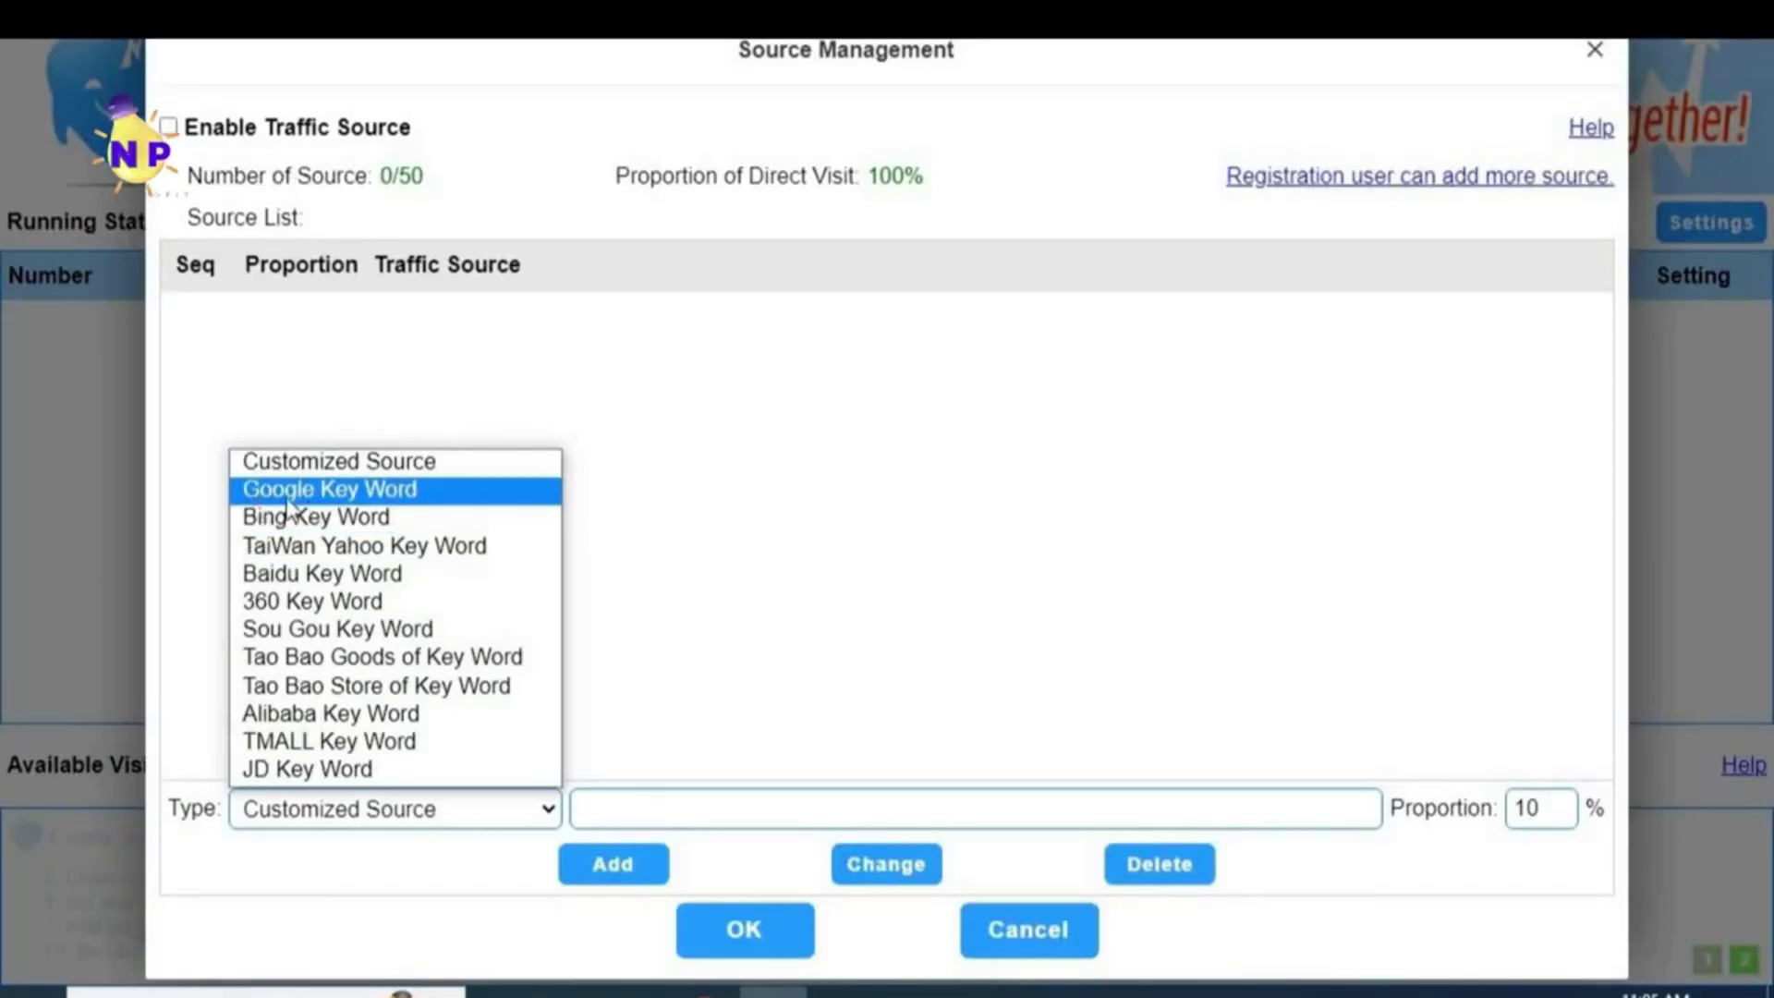
left_click(346, 493)
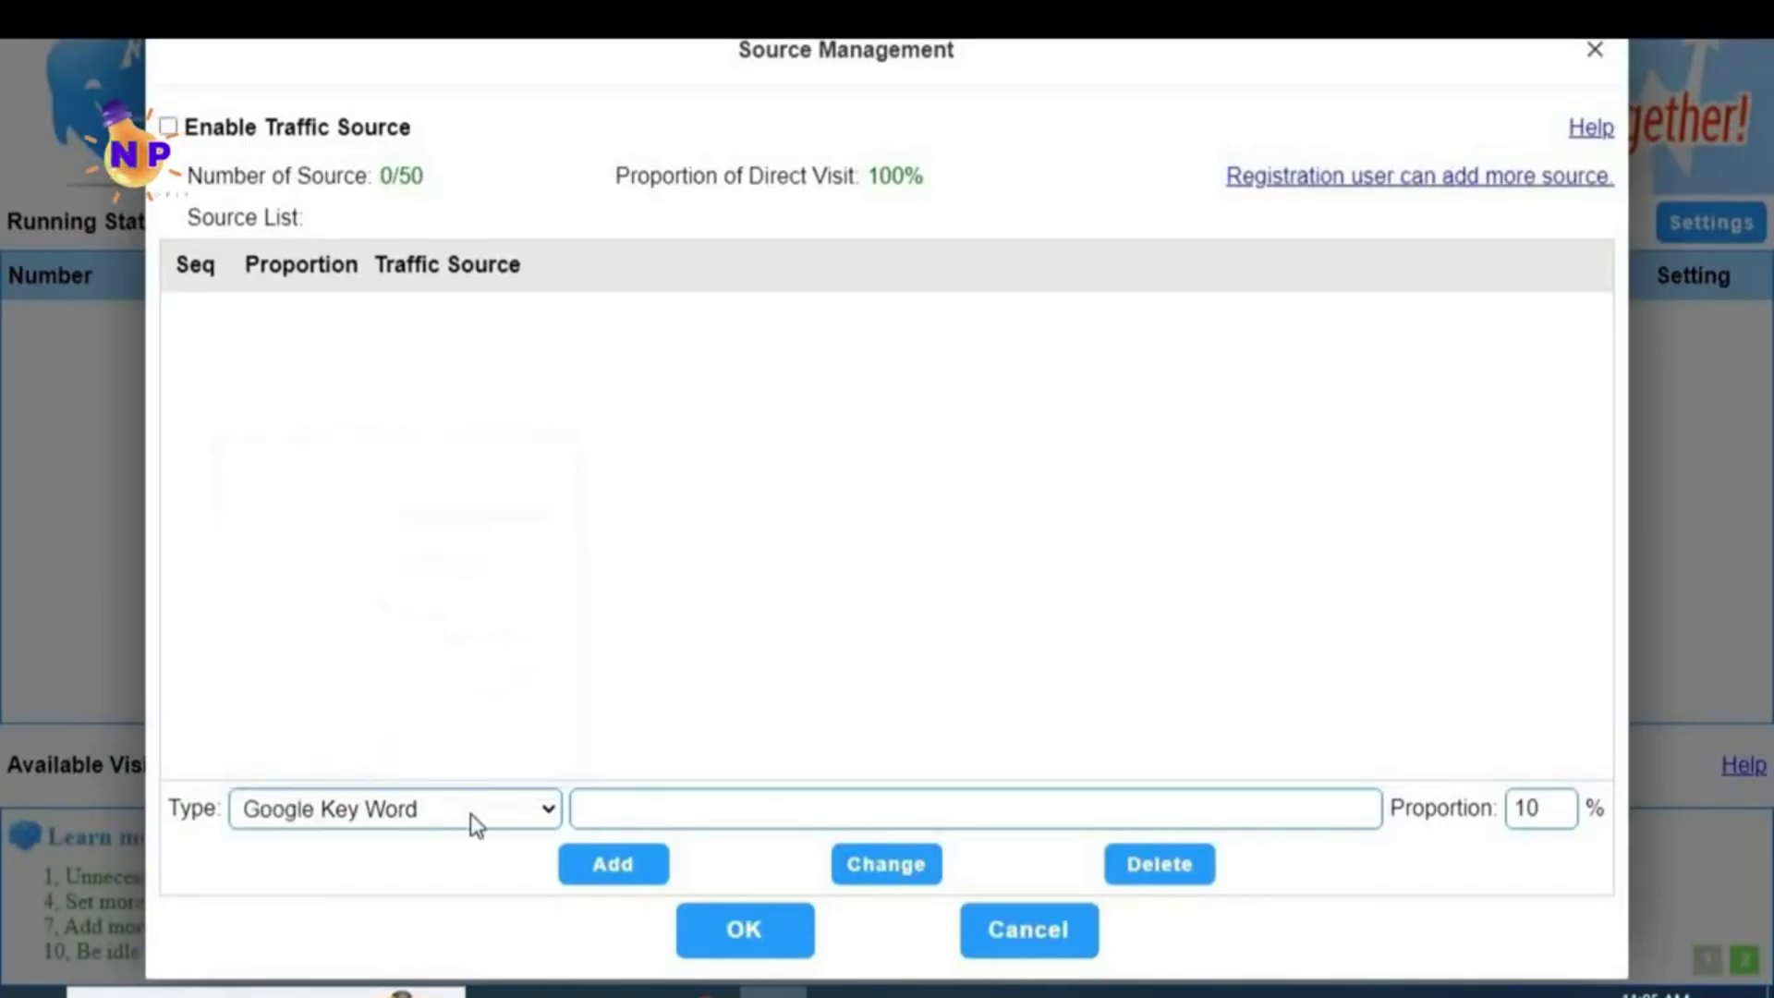
left_click(662, 815)
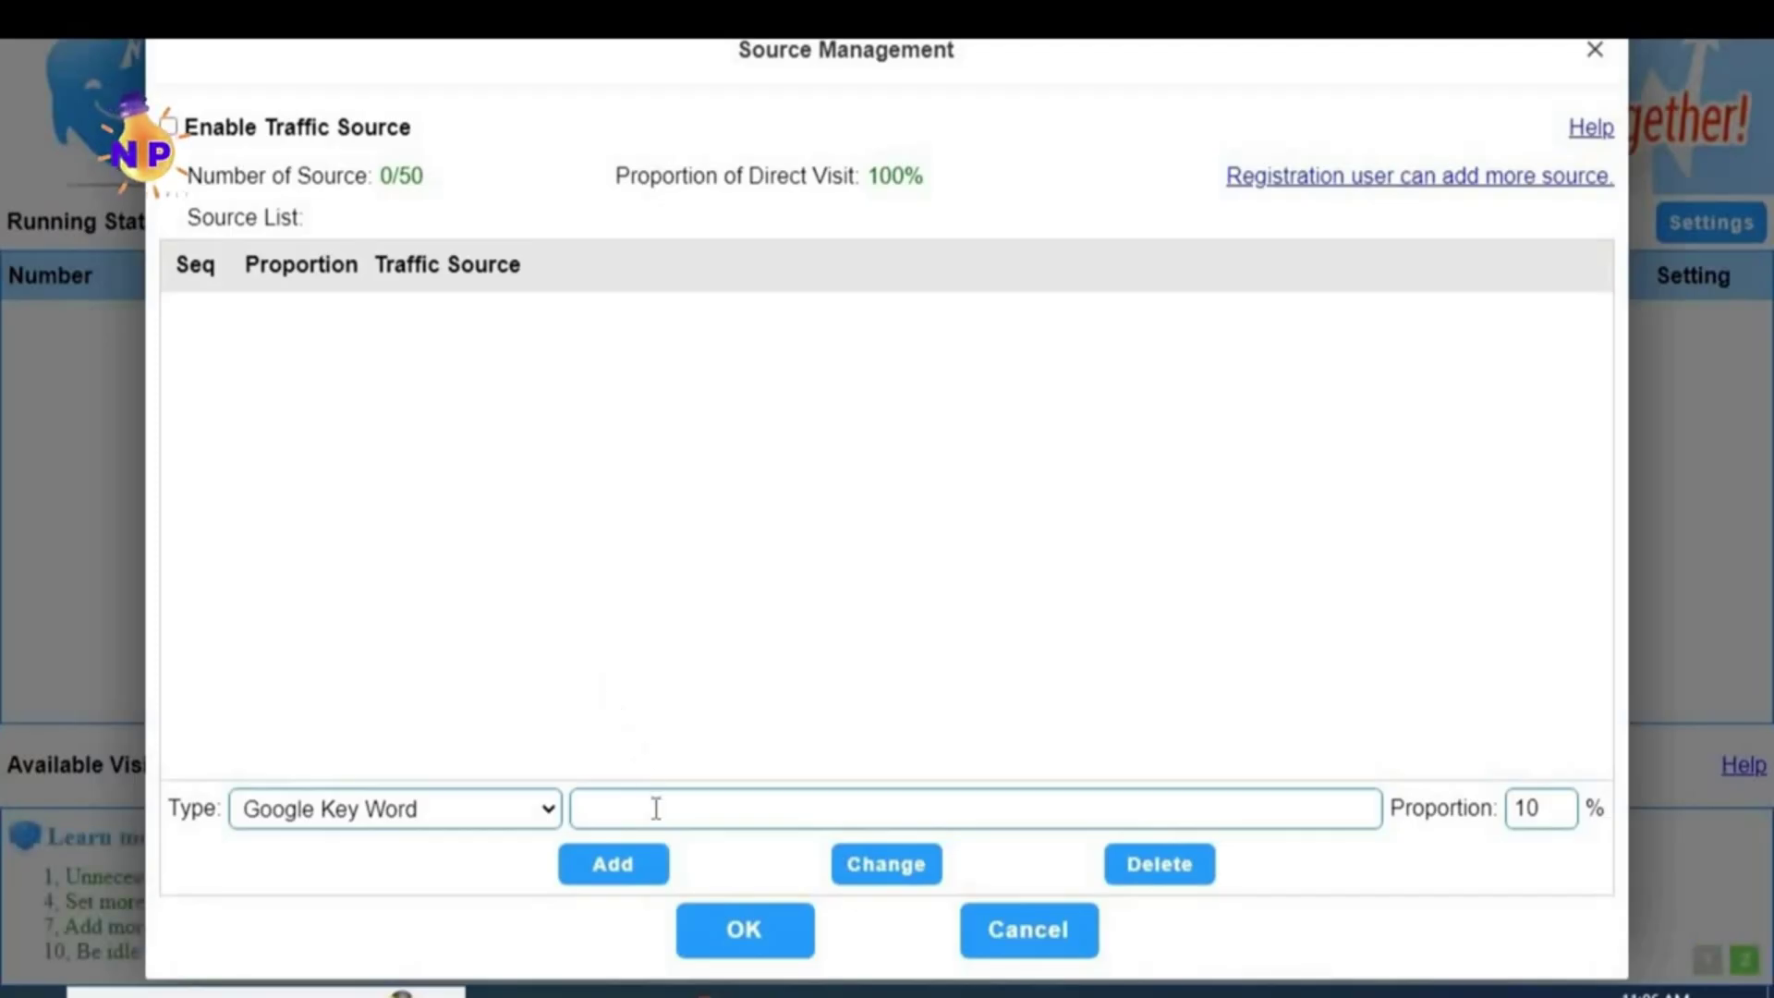
type("الربح من الانترنت")
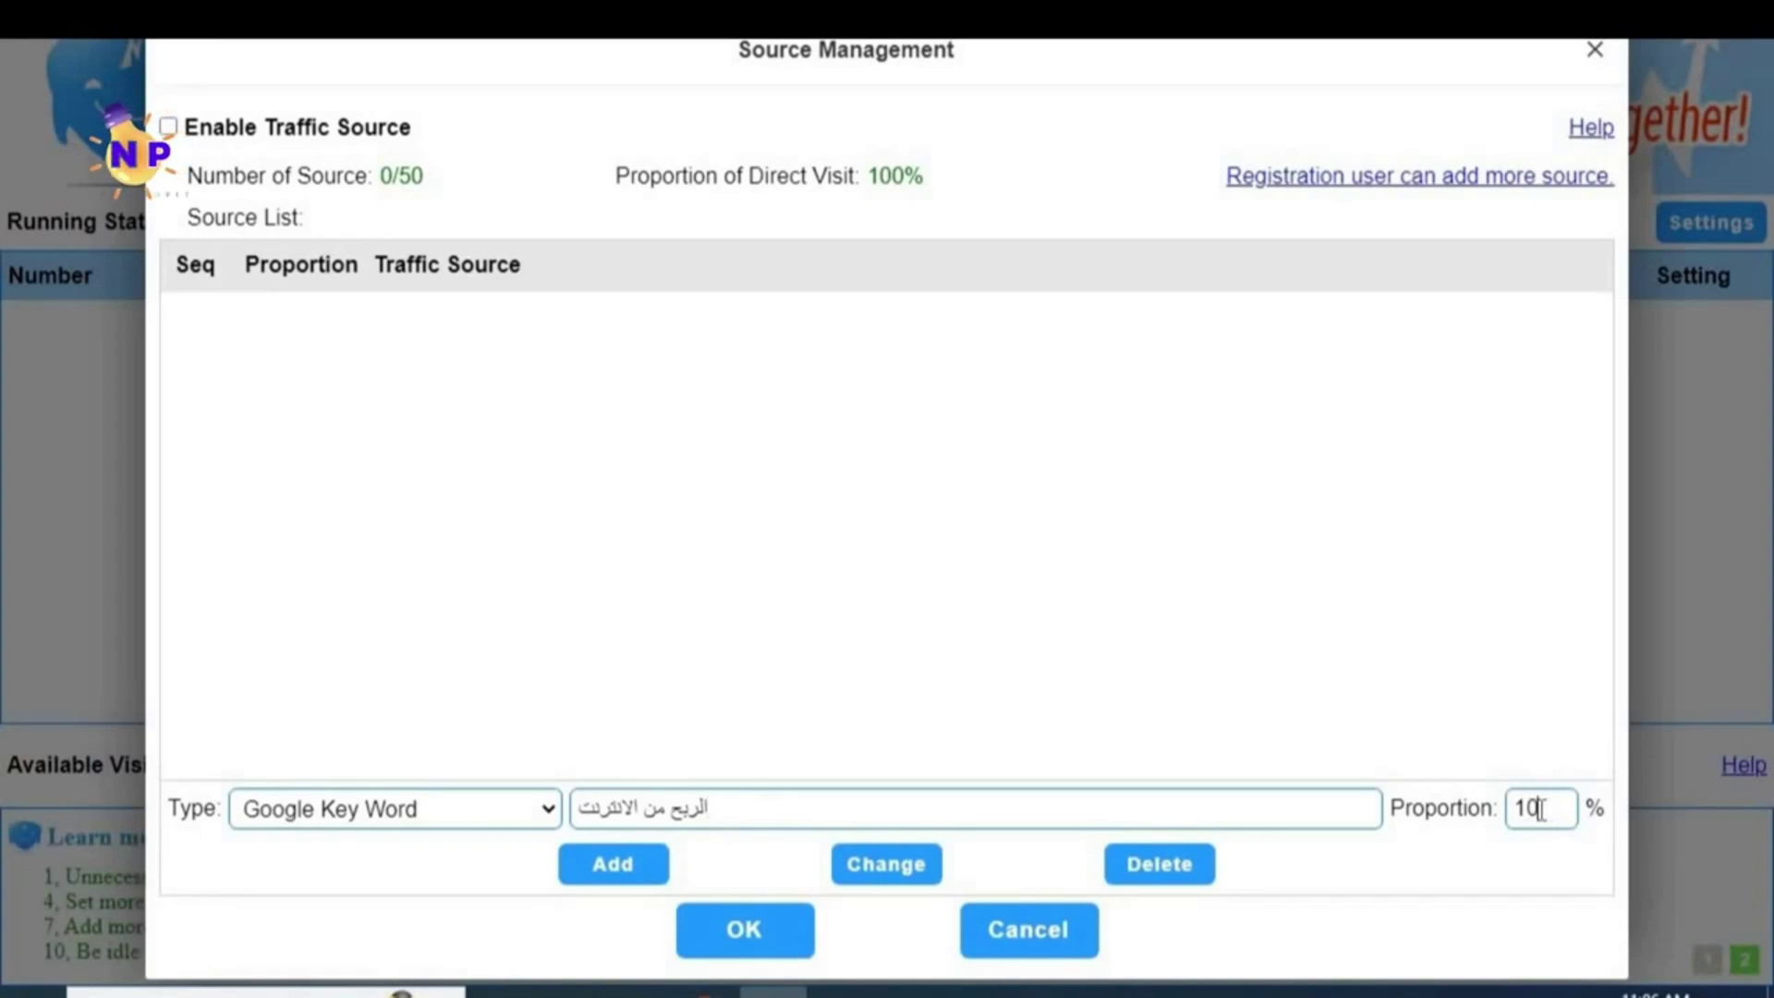
left_click(613, 874)
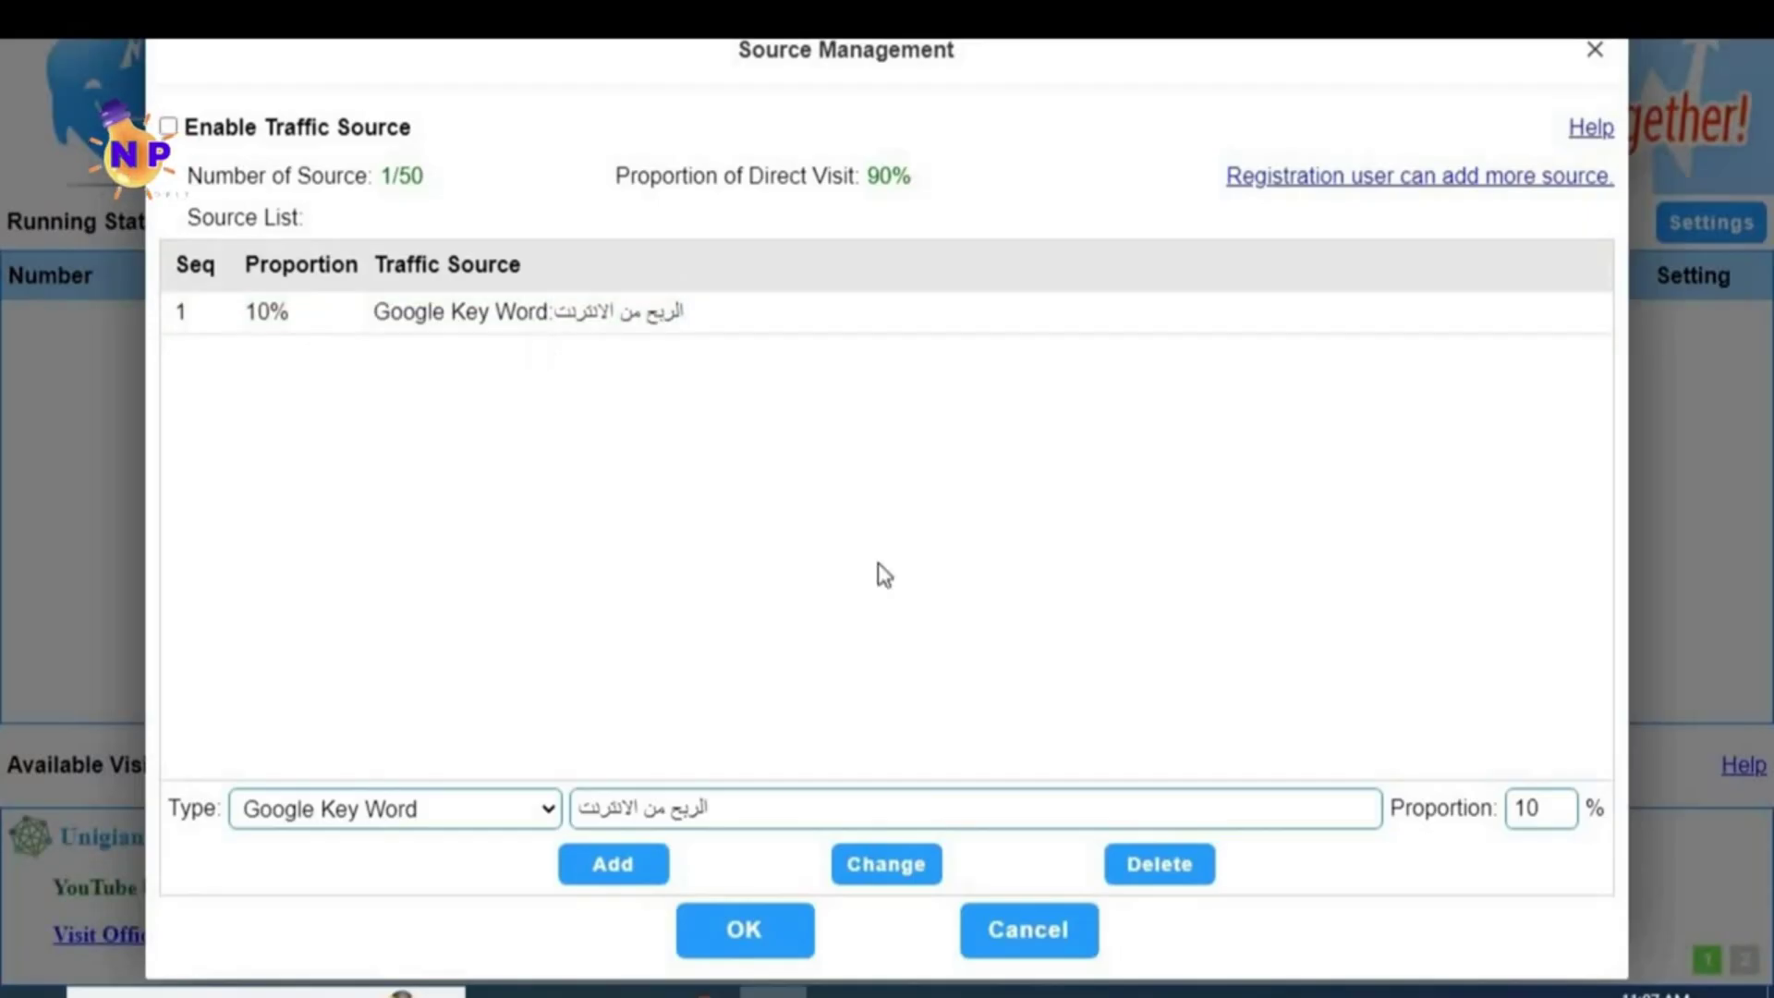
Step: Add "التسويق بالبريد الالكترونى" as another Google keyword traffic source at 10%
triple_click(596, 818)
type("التسويق بالبريد الالكتروني")
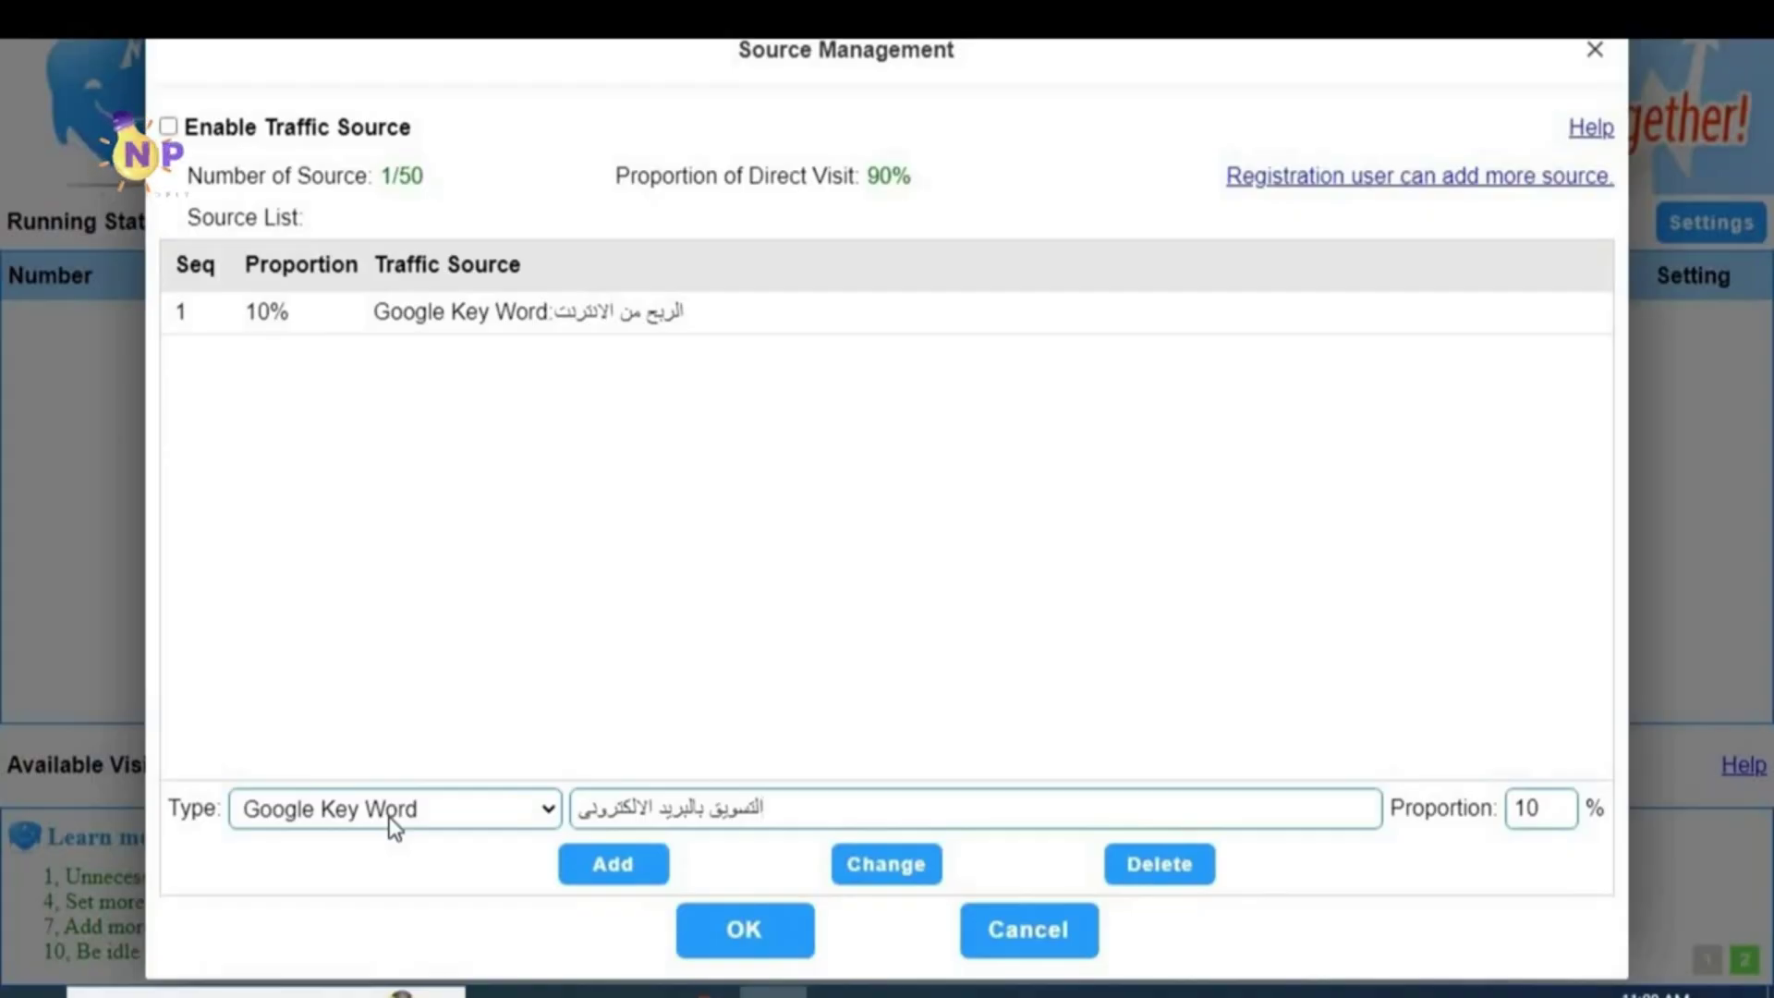
left_click(610, 878)
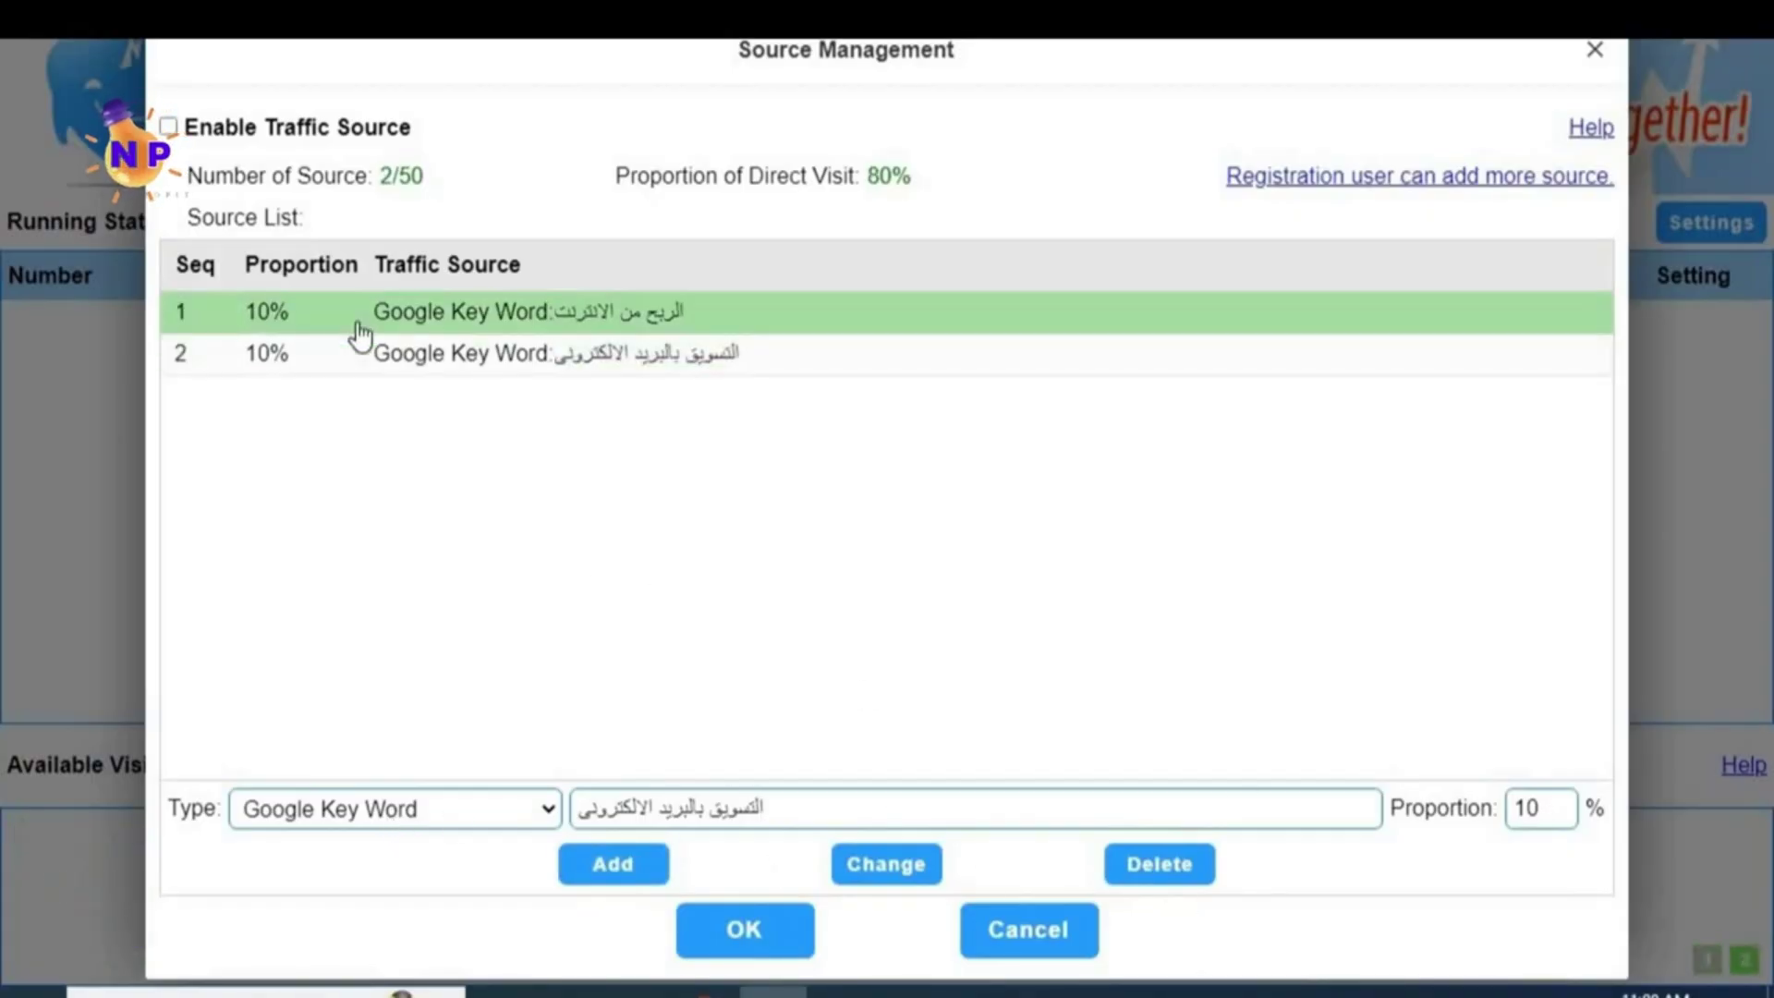
Step: Add the email-marketing keyword source once more, delete that duplicate, and accept the source list
left_click(728, 368)
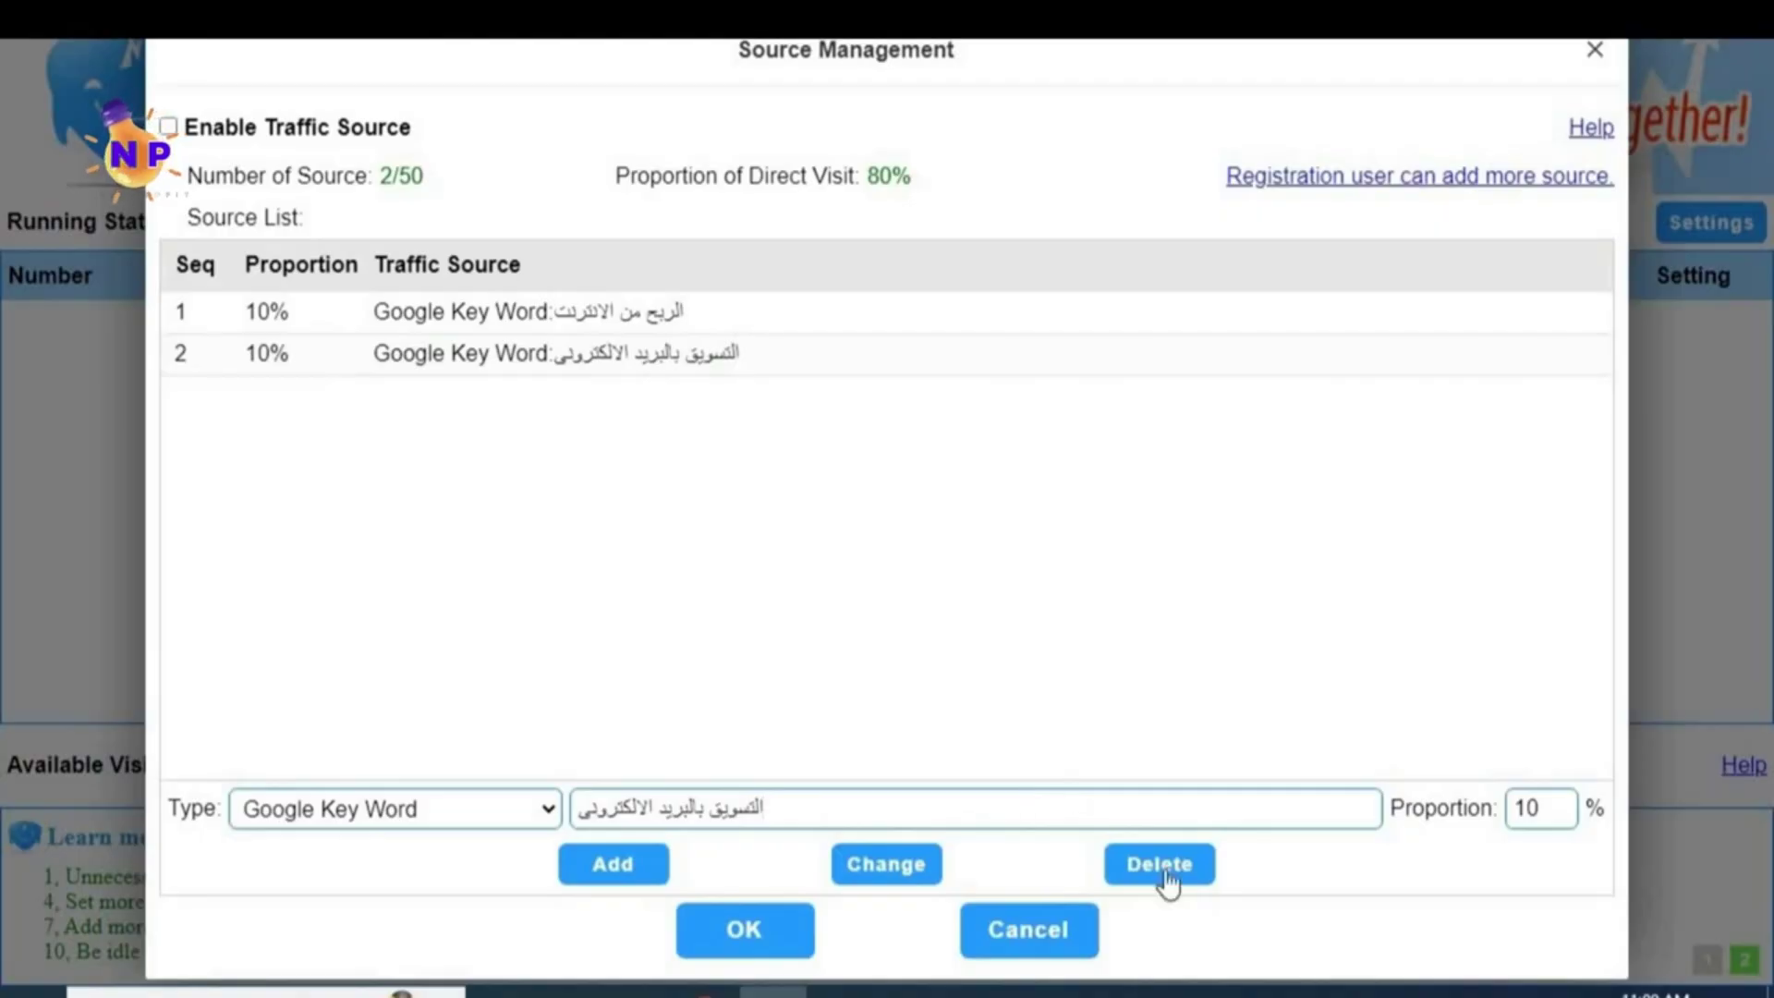
left_click(616, 867)
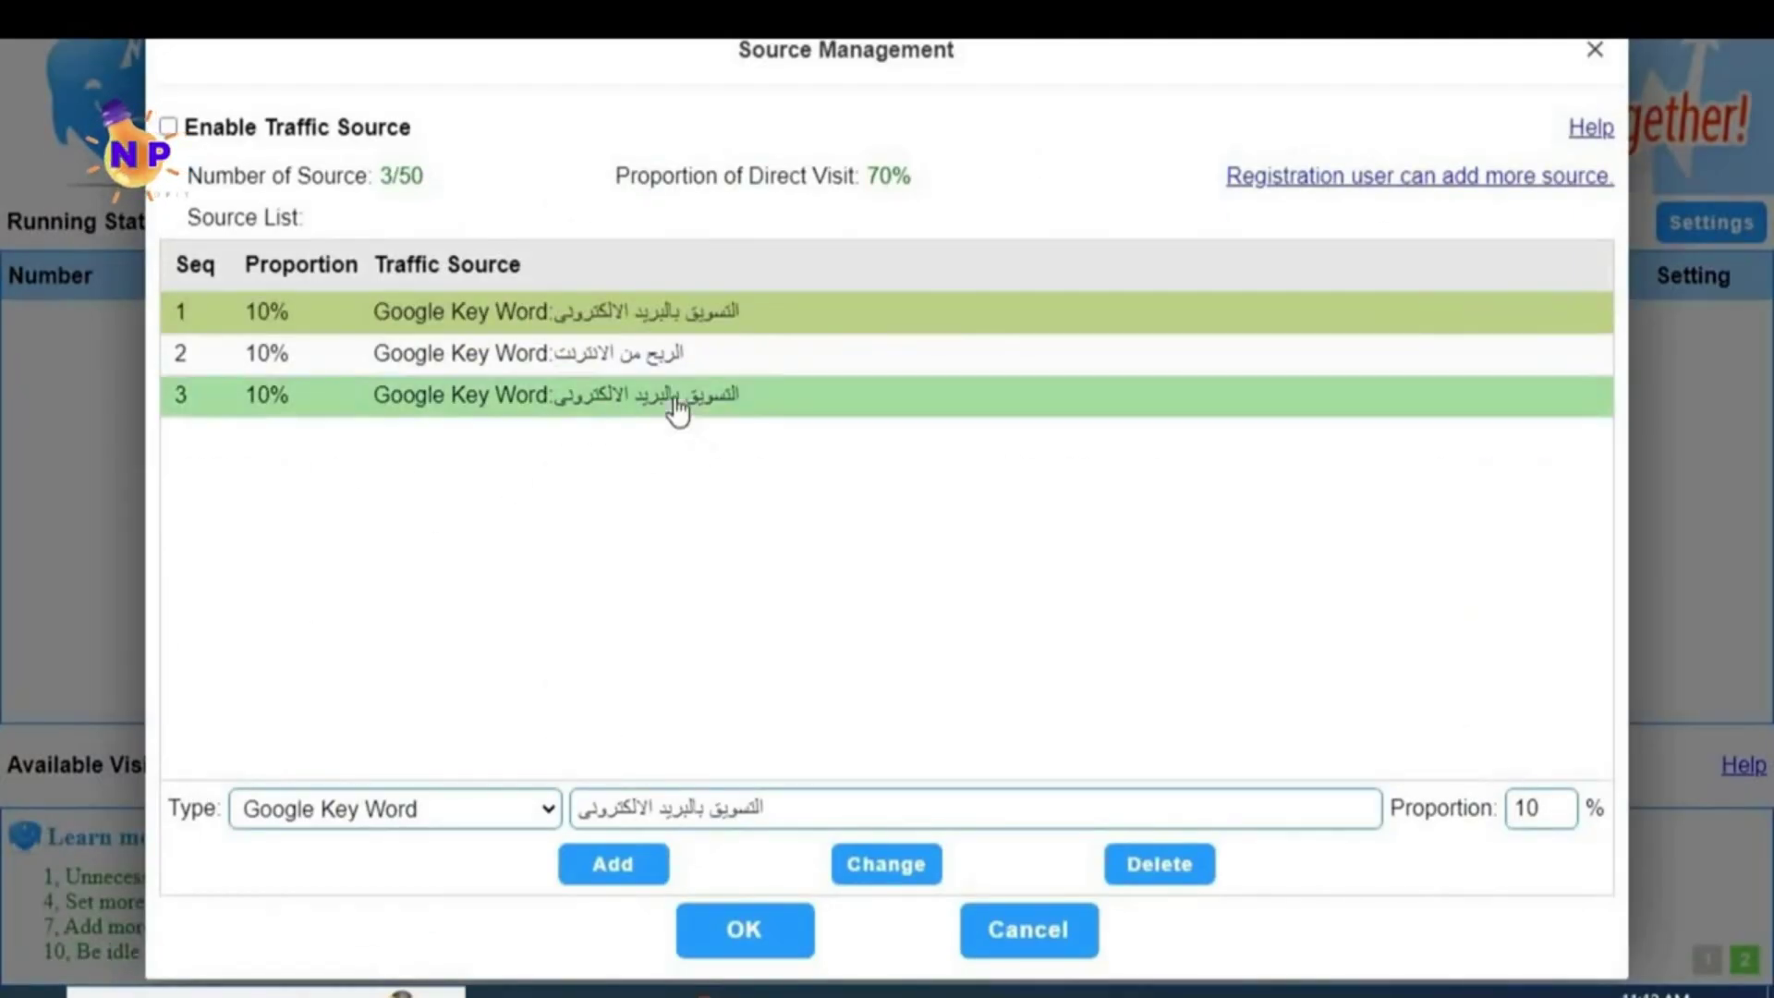
left_click(676, 409)
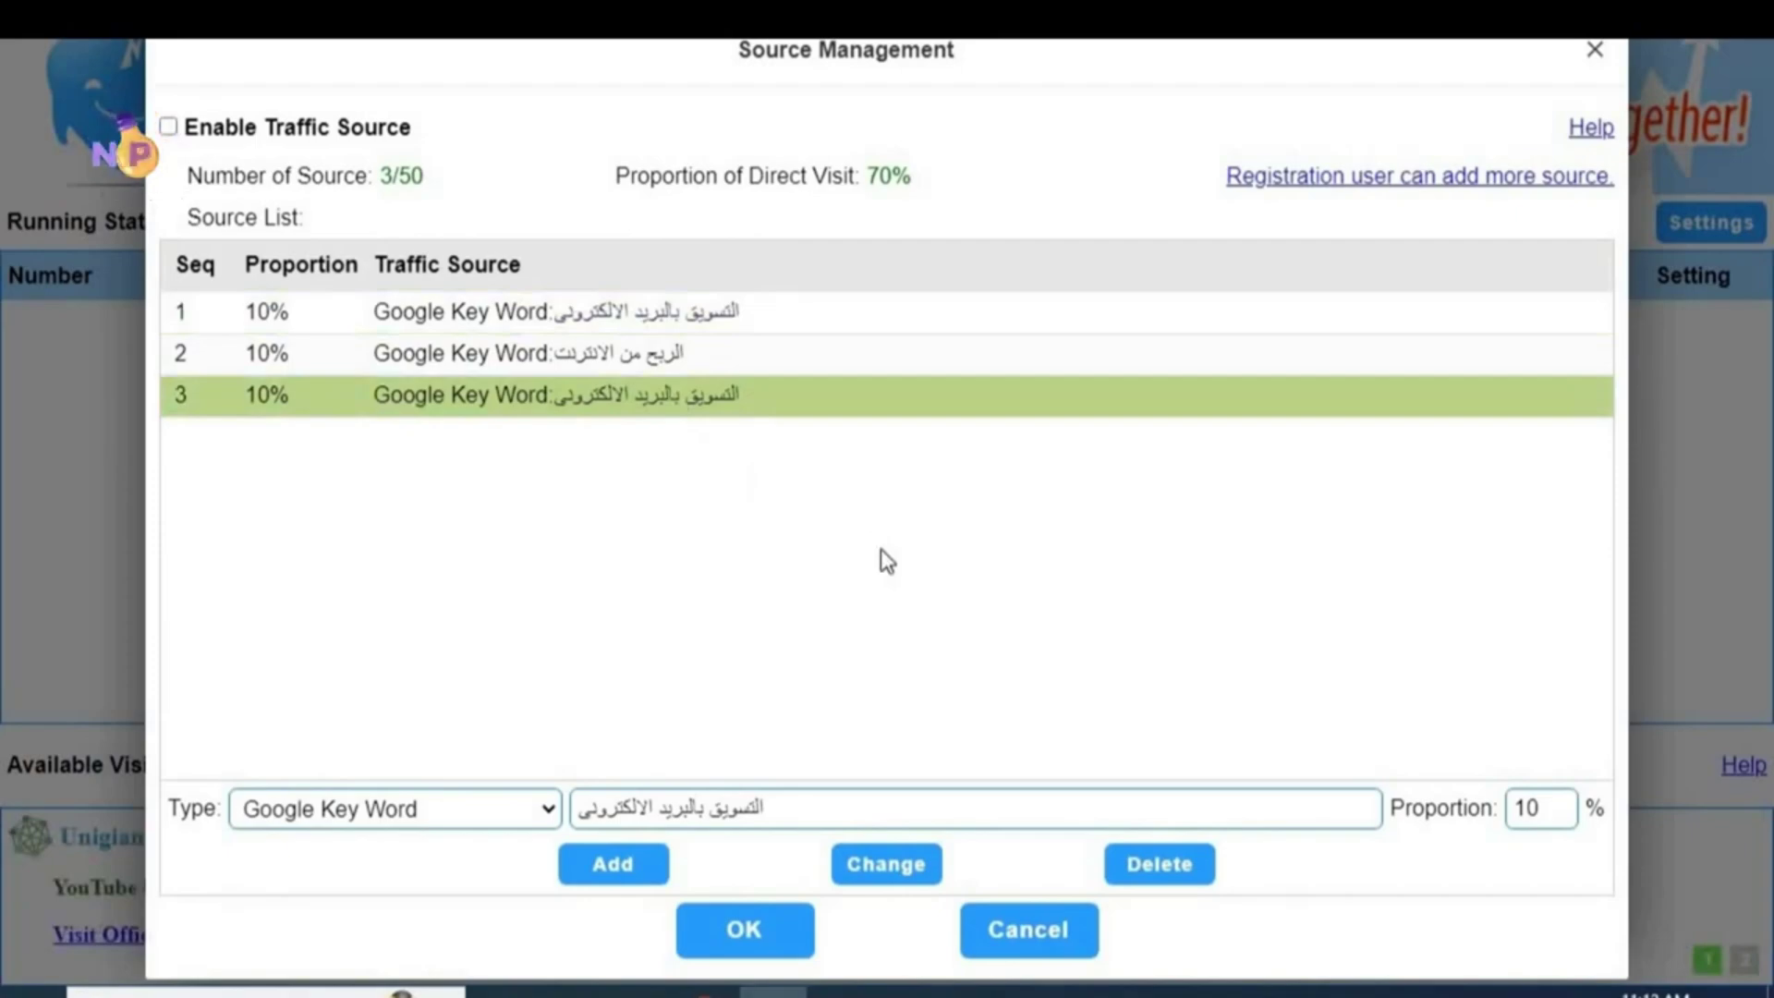
left_click(1166, 873)
left_click(972, 575)
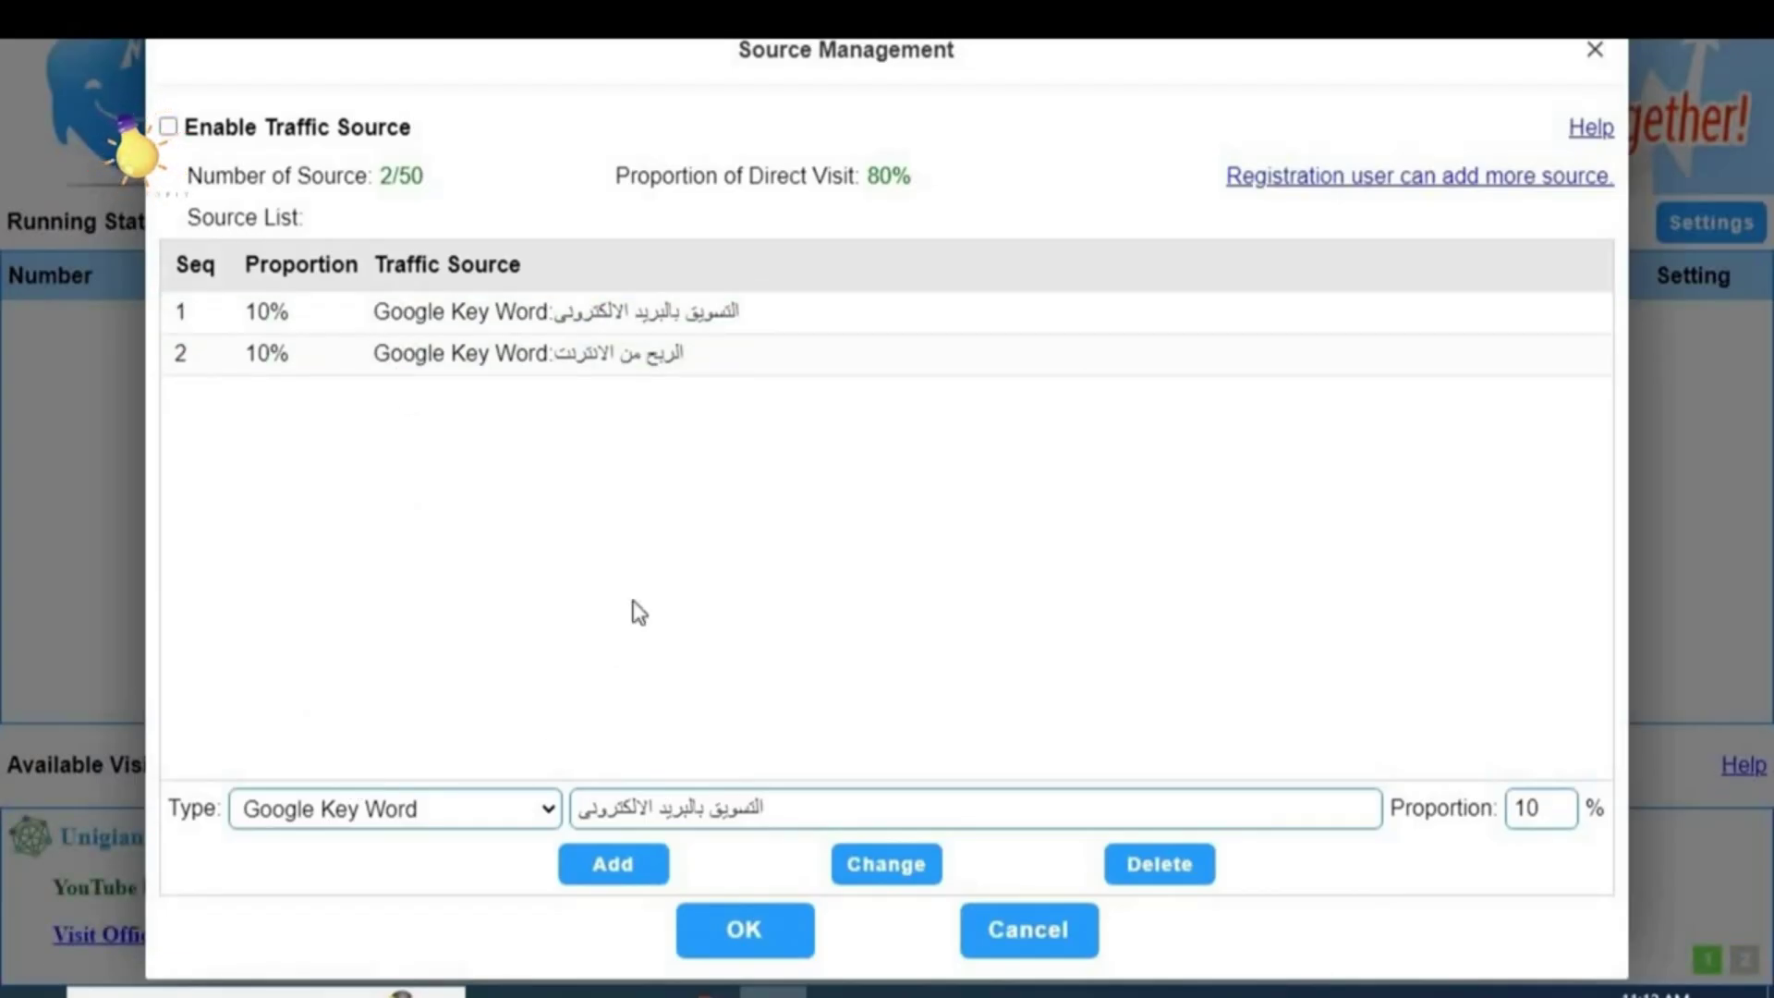
left_click(737, 944)
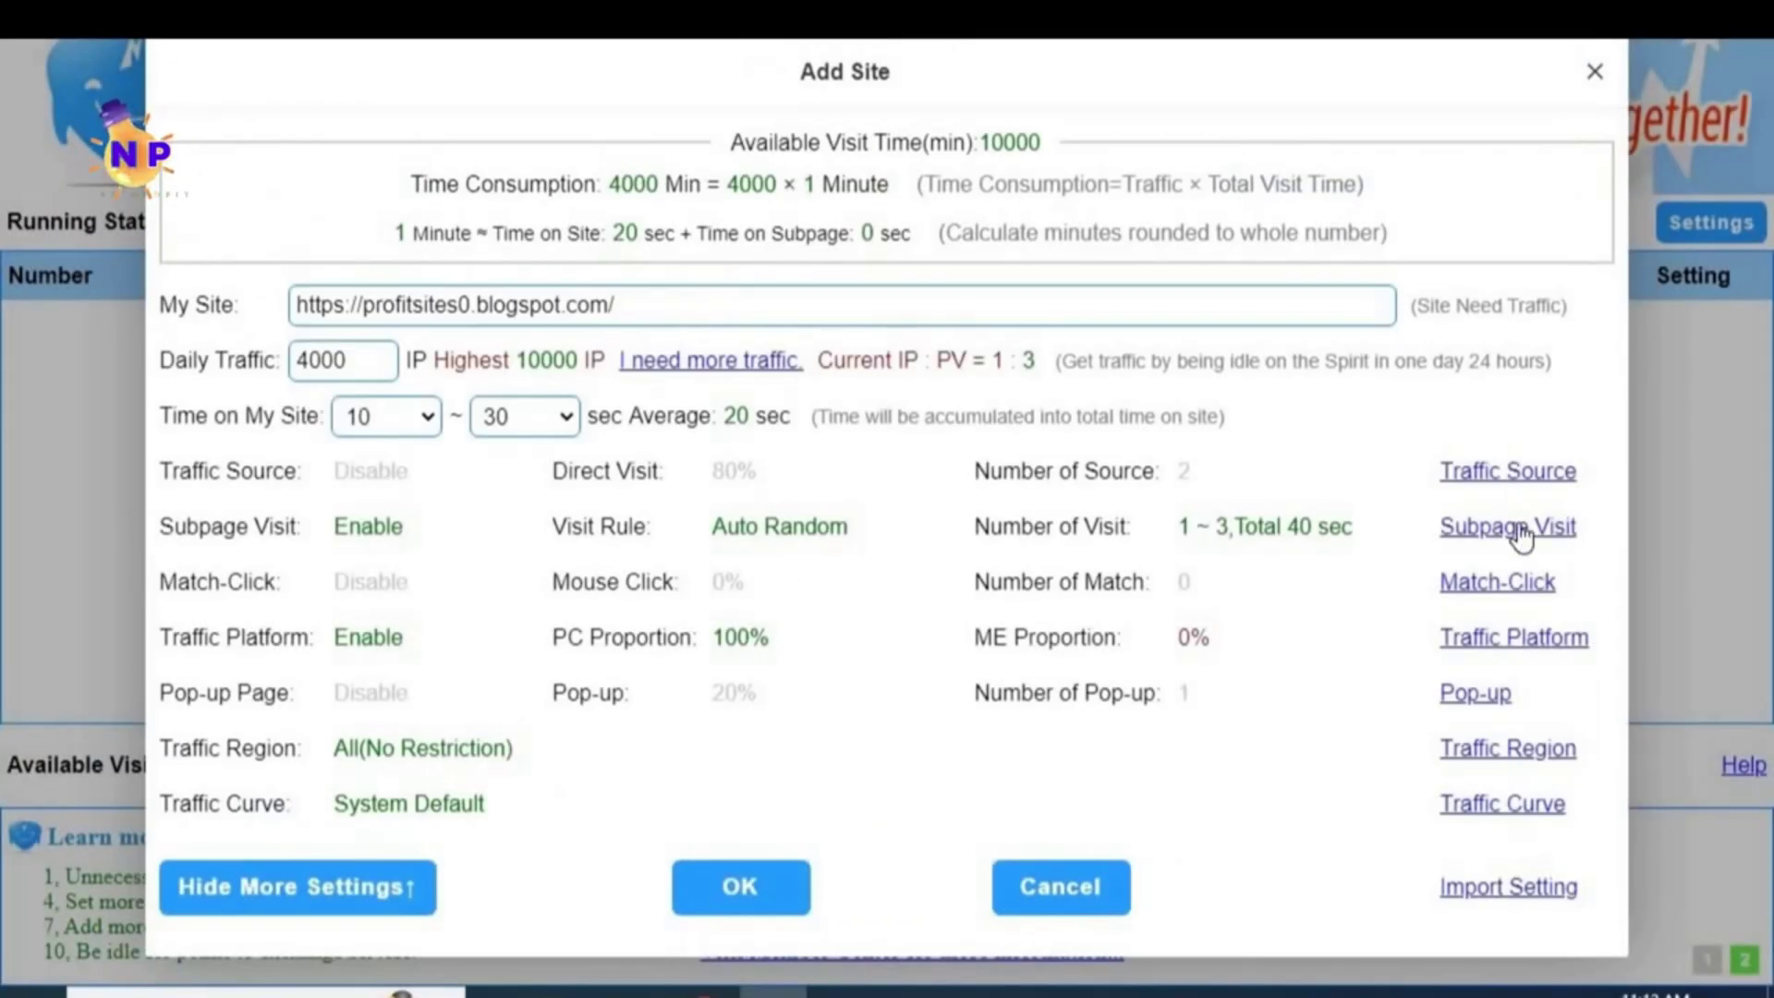
Step: Set the maximum number of subpages visited to 1 and the subpage rule to Visit all pages at random
left_click(1520, 529)
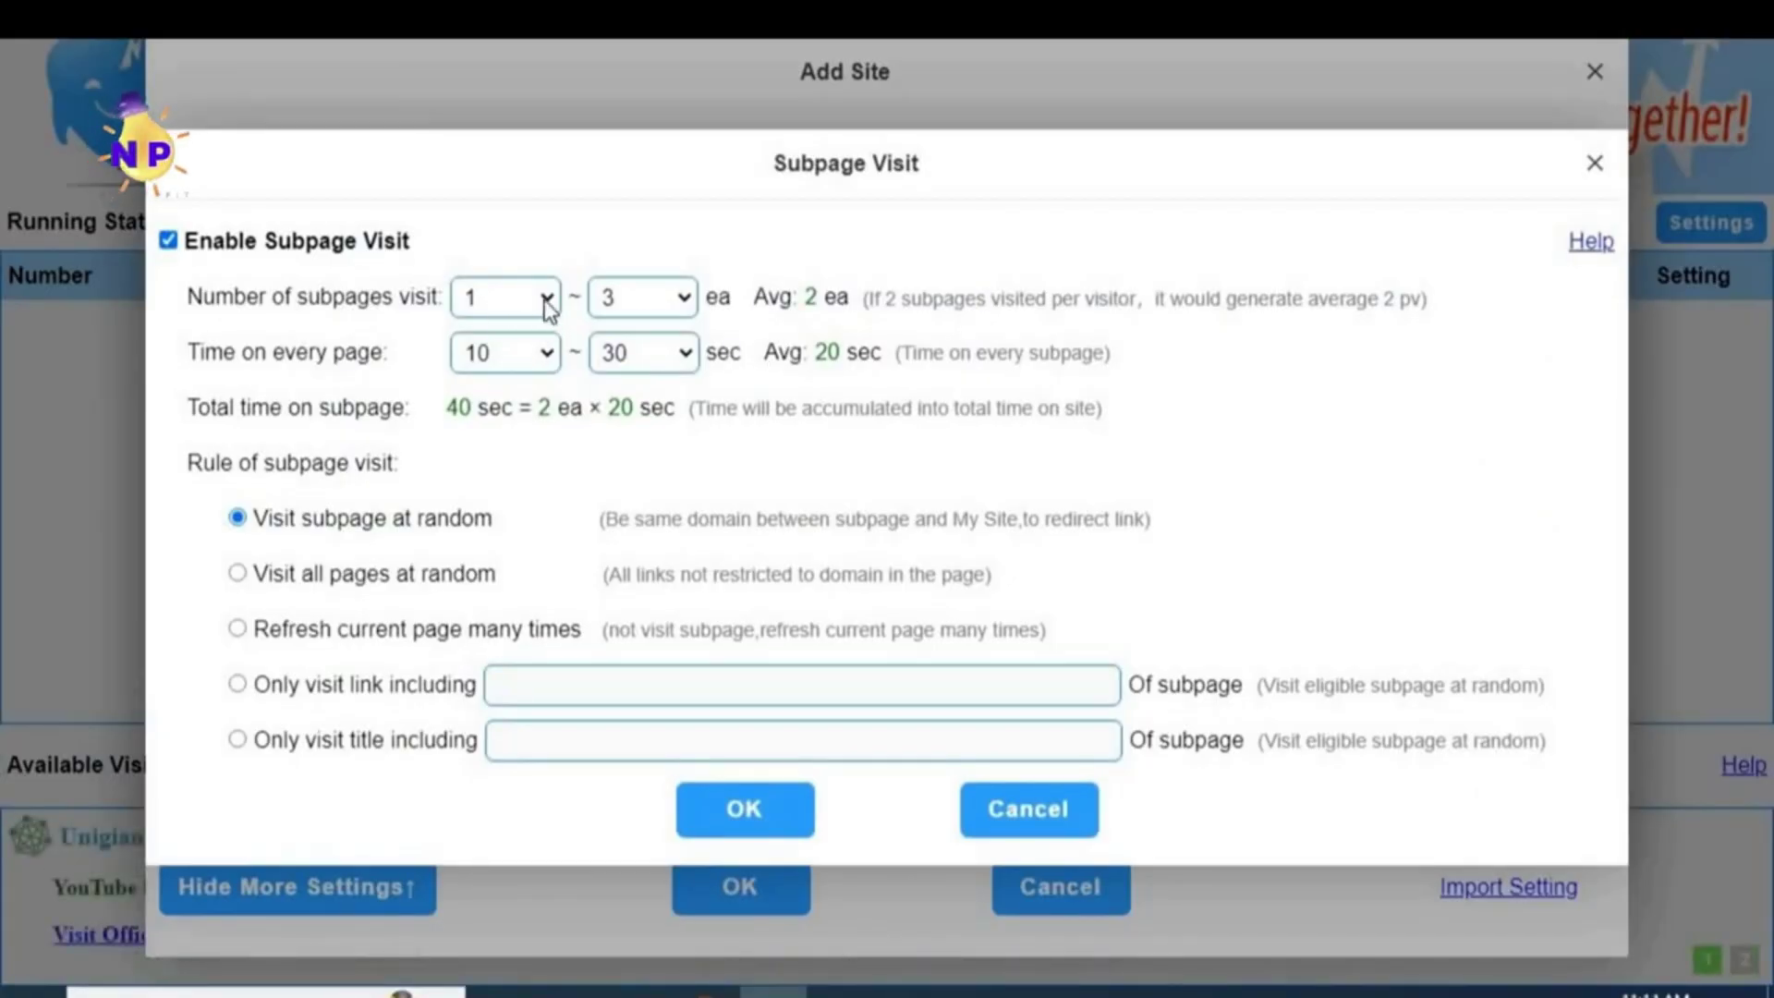
left_click(683, 297)
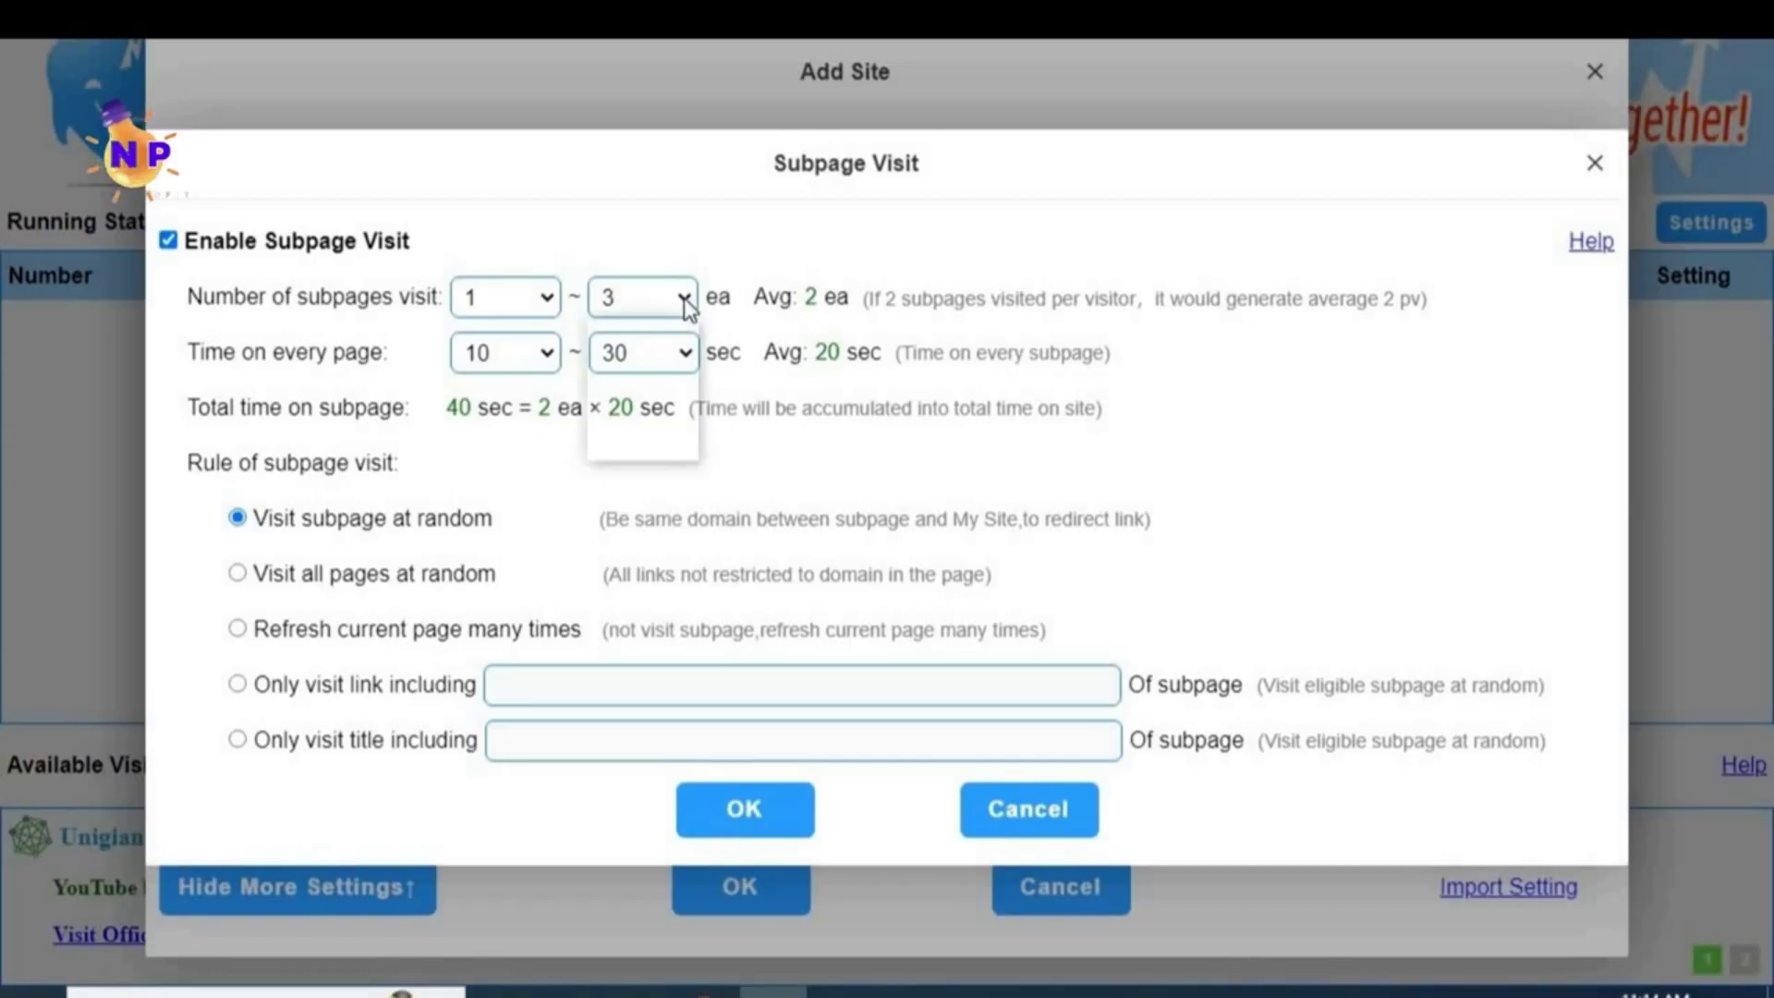
left_click(629, 333)
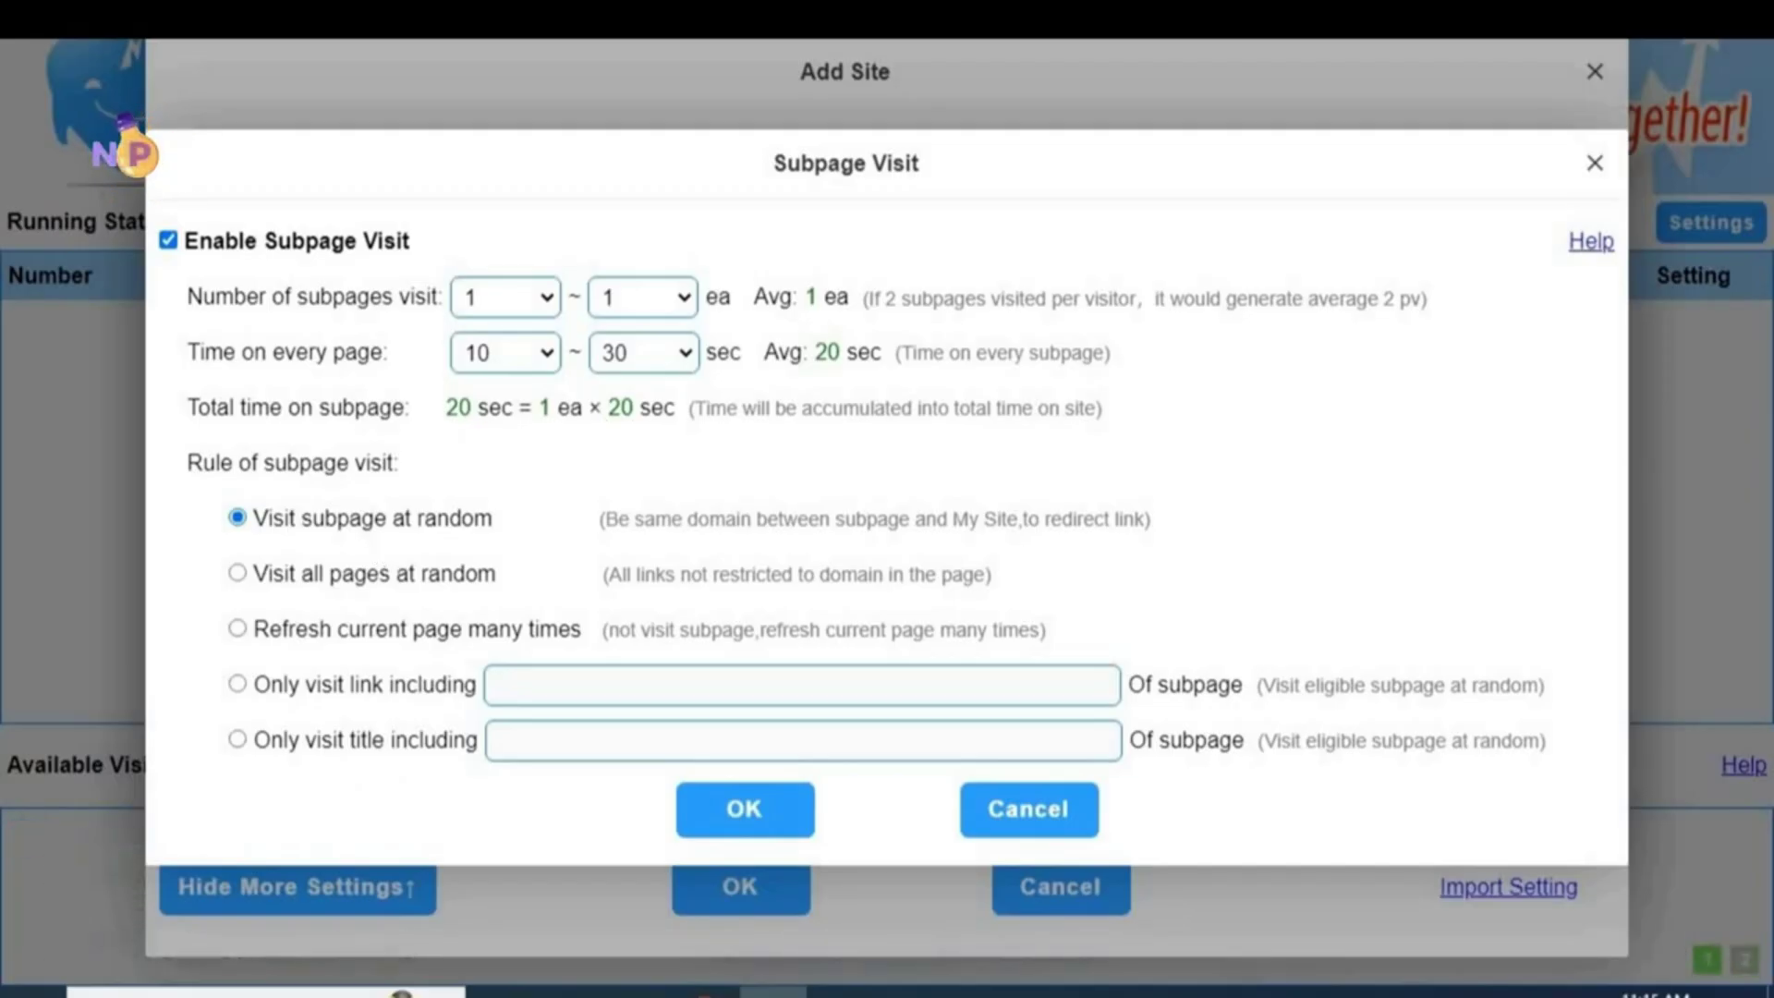
left_click(237, 574)
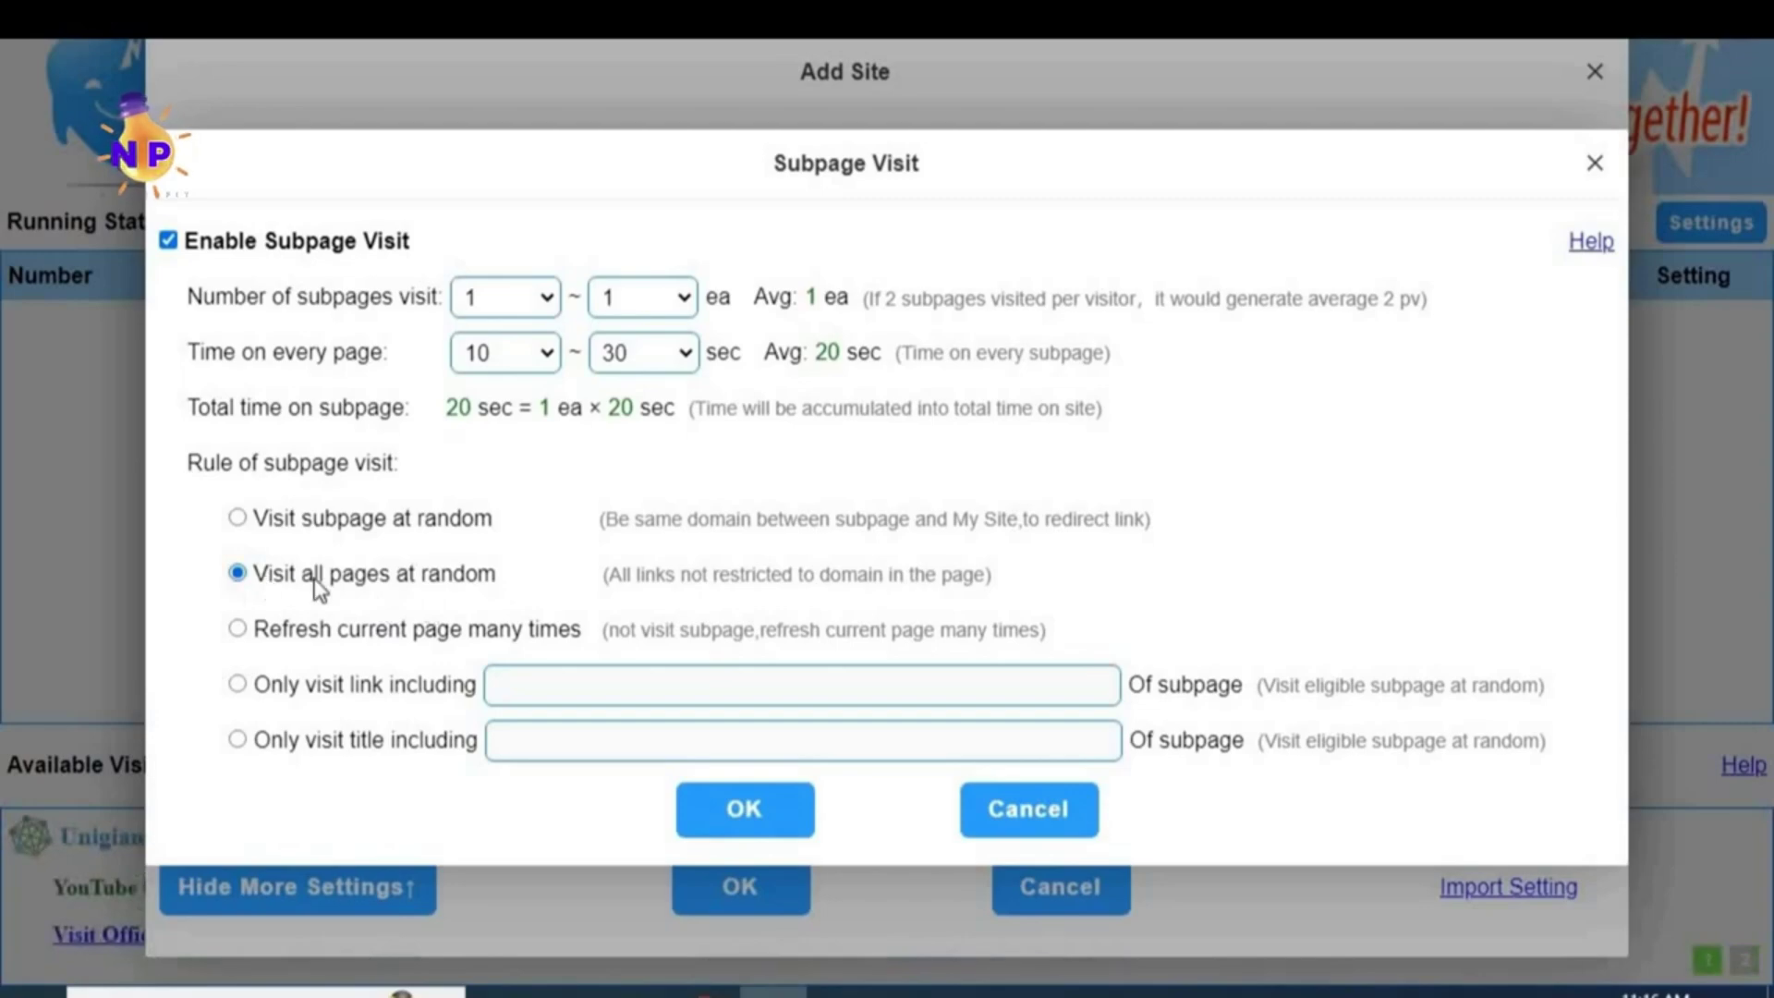
left_click(774, 817)
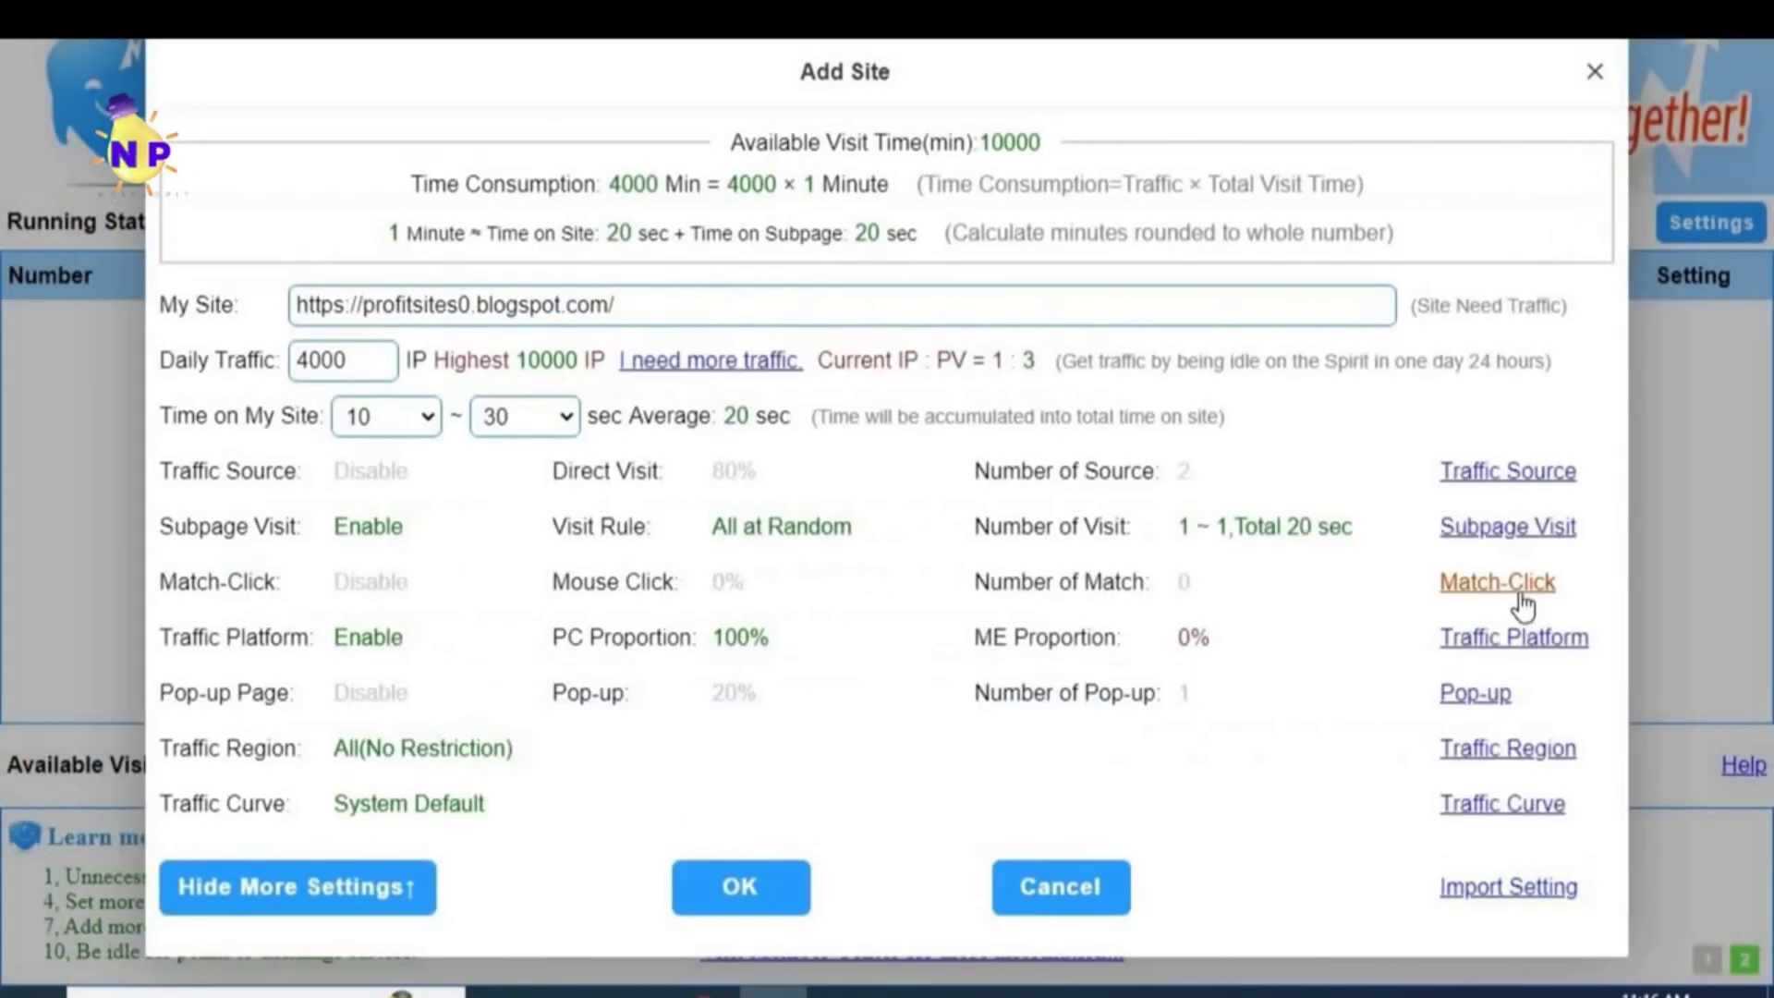
Step: Set the traffic platform's quick setting to 50% personal computer and 50% mobile equipment
left_click(1485, 647)
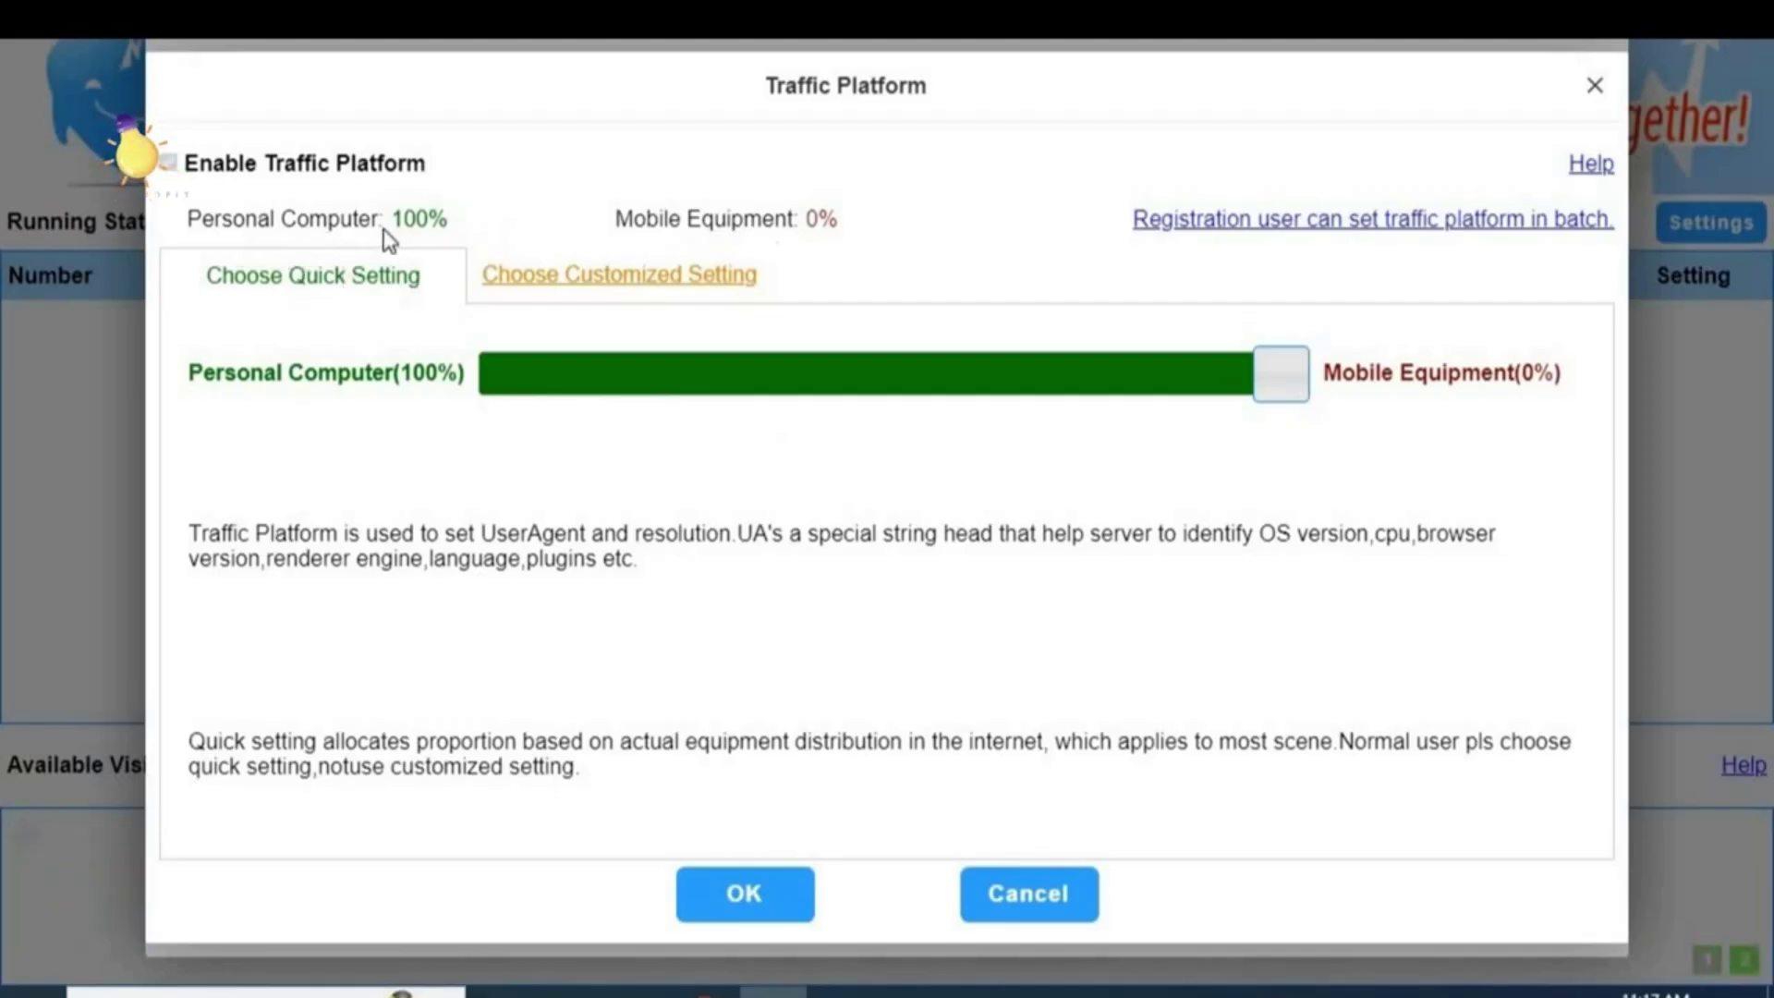
left_click_drag(1260, 375, 872, 374)
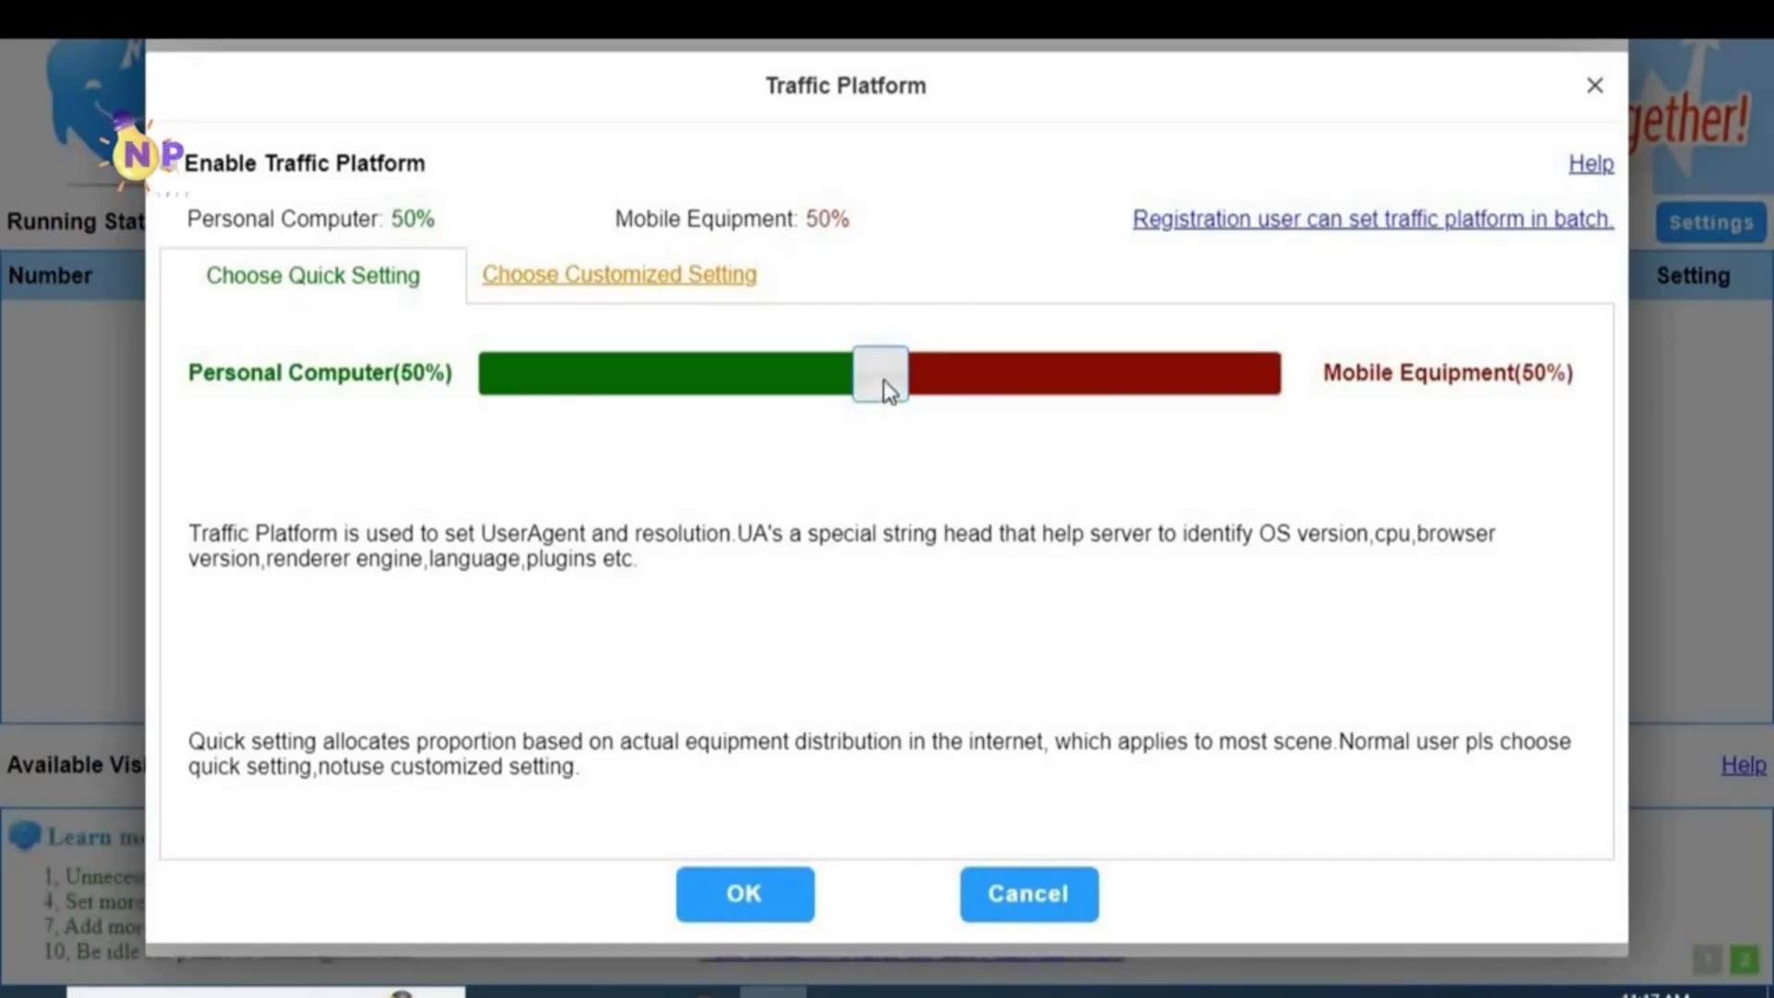
mouse_move(883, 380)
left_mouse_down()
mouse_move(950, 384)
mouse_move(776, 393)
mouse_move(904, 396)
left_mouse_up()
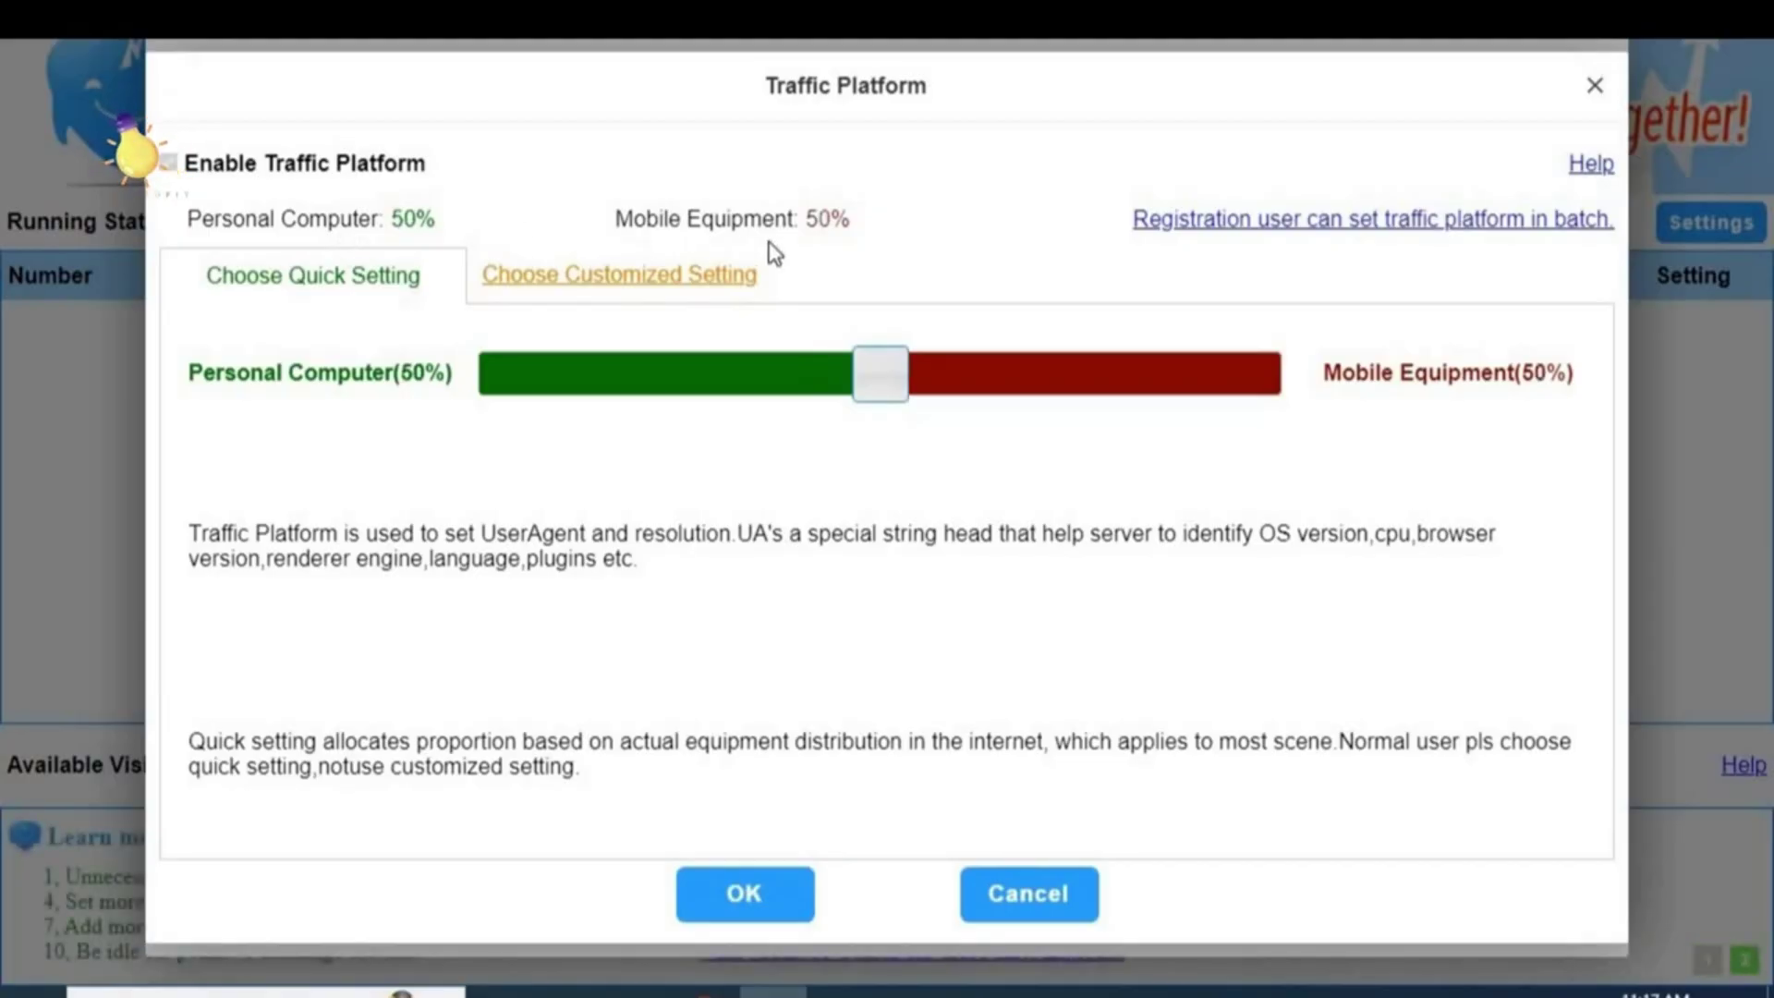
Step: Switch the traffic platform to customized settings and add a Personal Computer entry with WebKit Core browsers at 10%
left_click(596, 283)
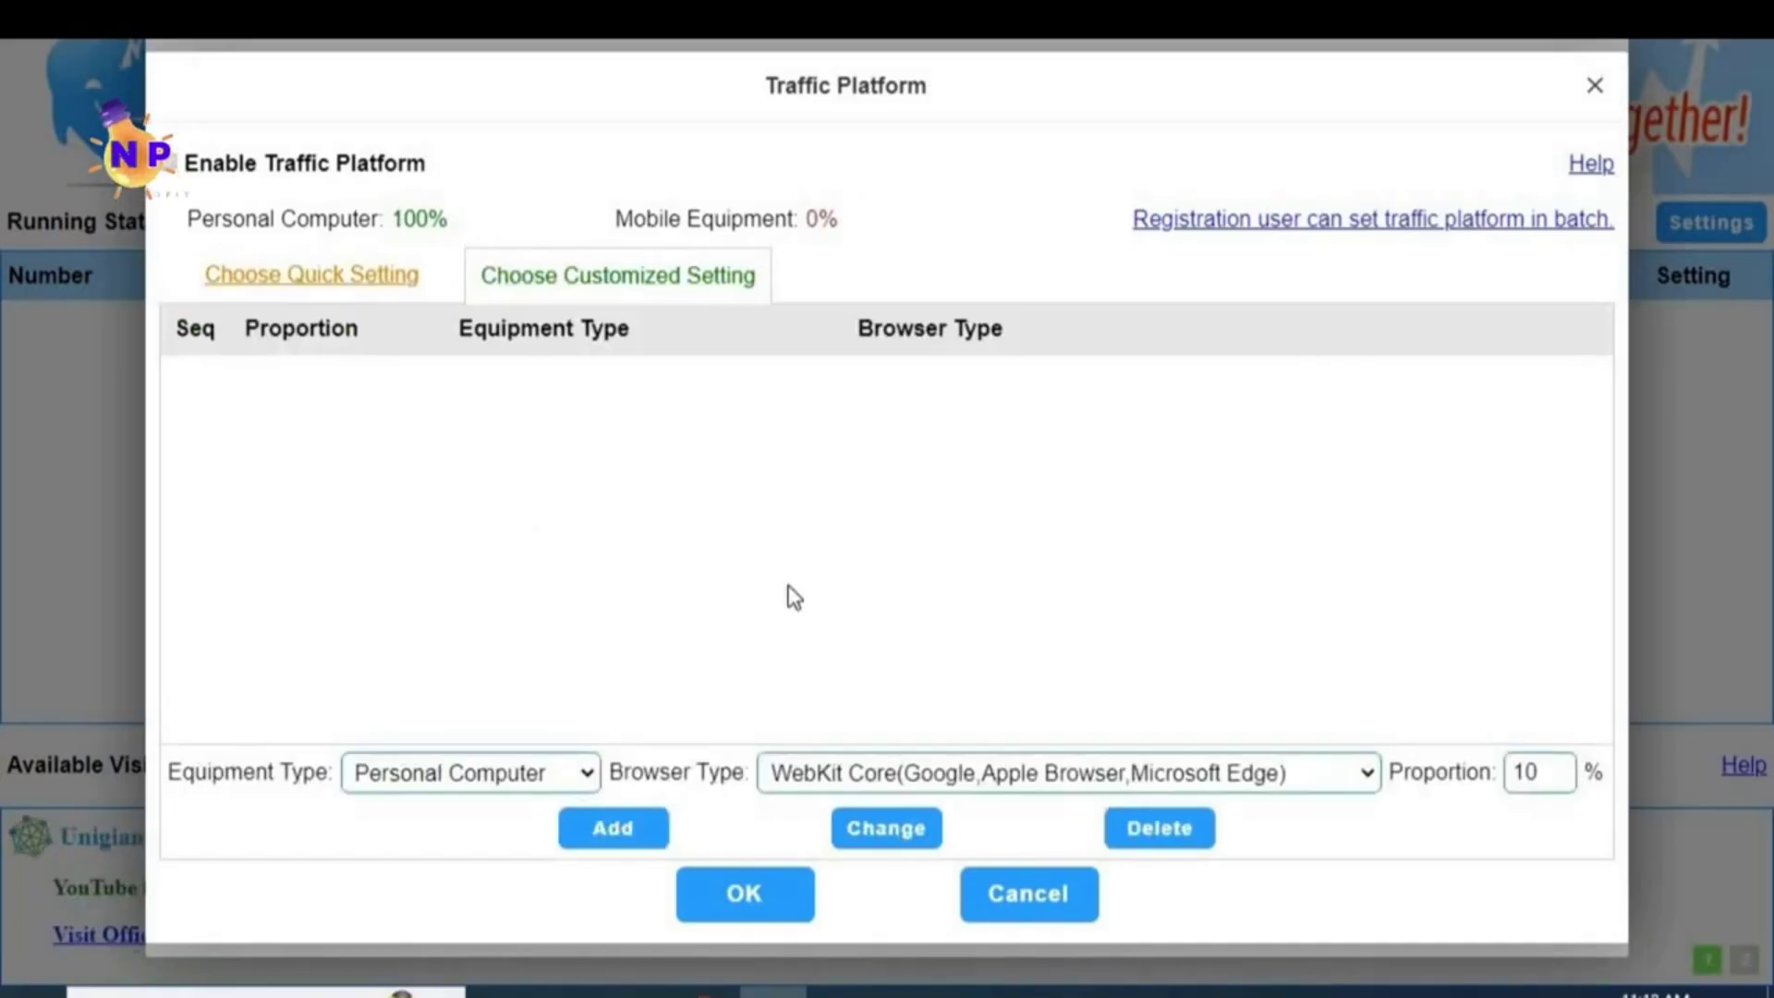
left_click(543, 773)
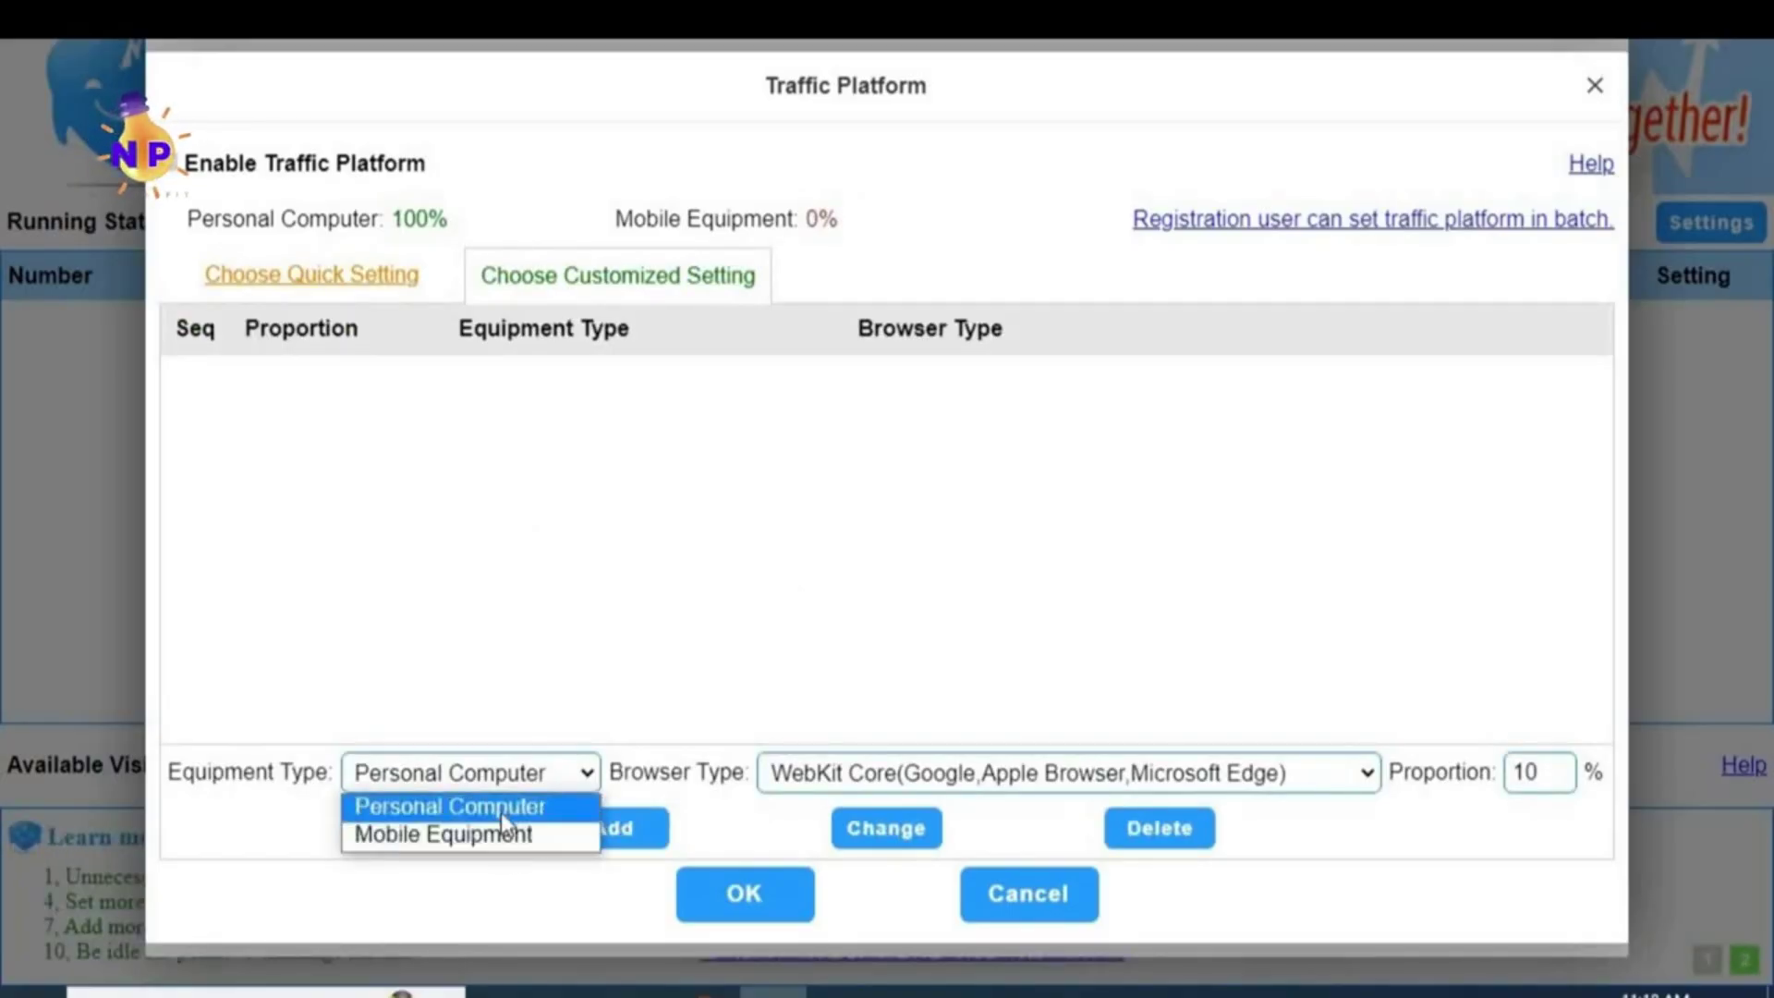
left_click(542, 782)
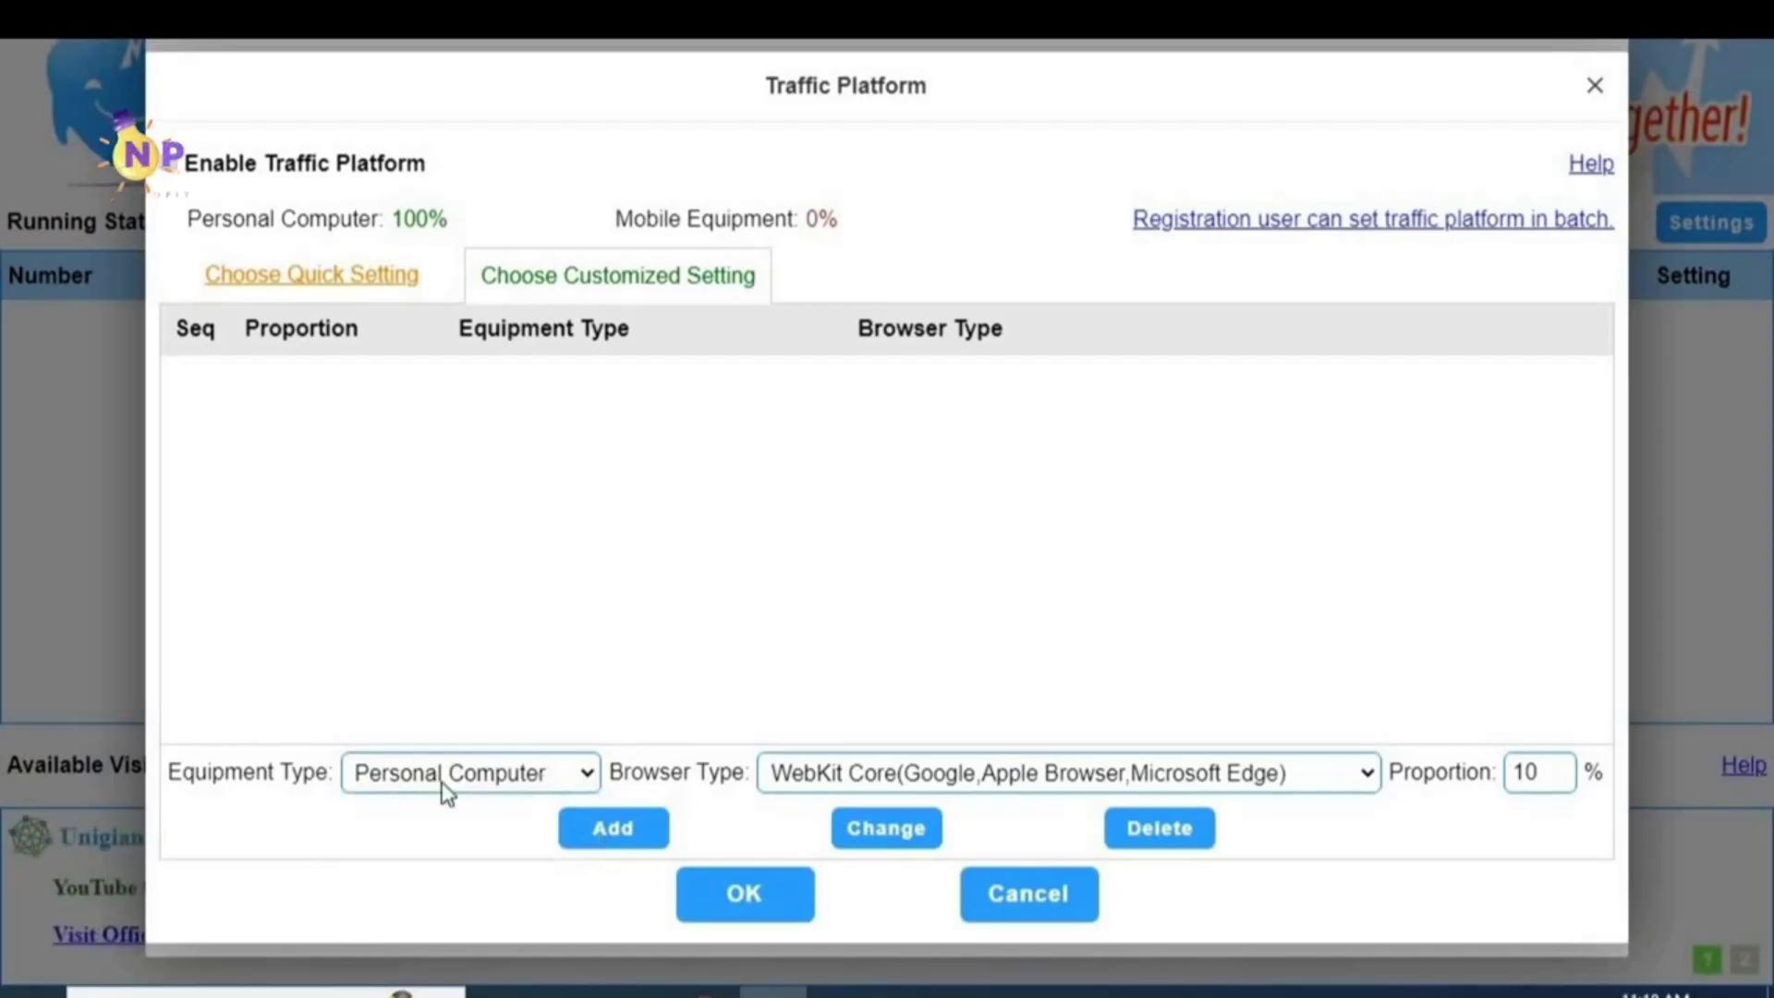
left_click(1333, 772)
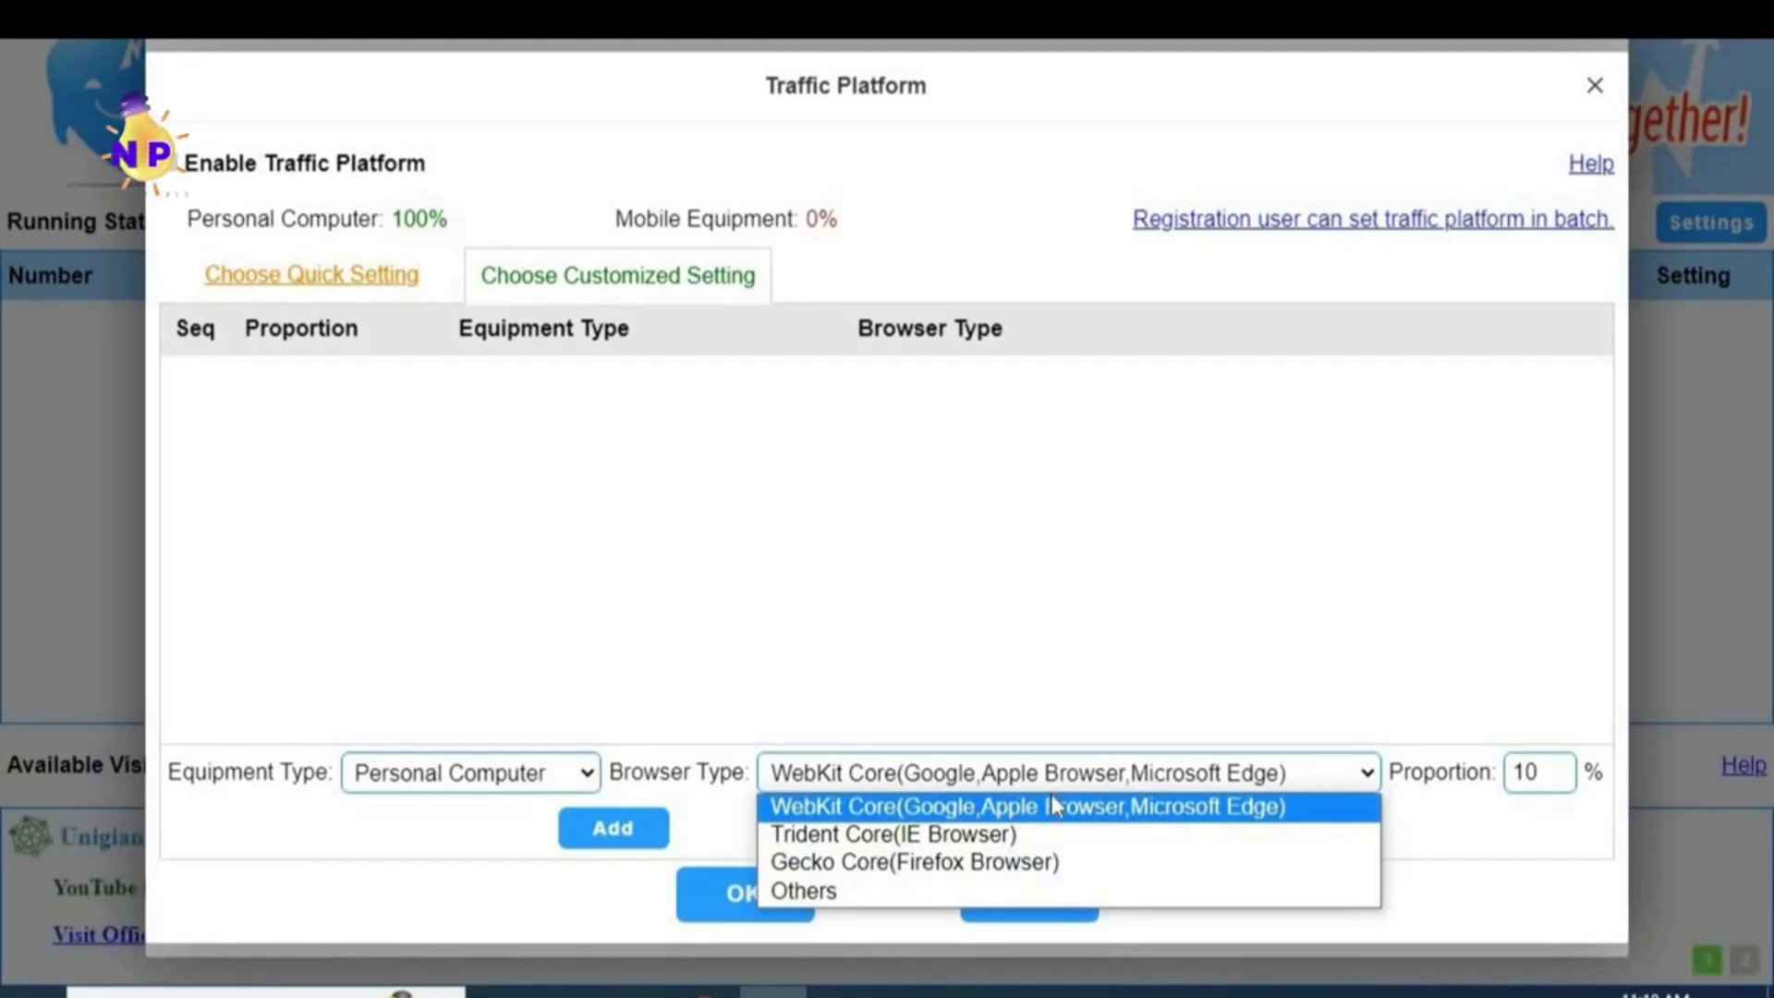
left_click(1083, 802)
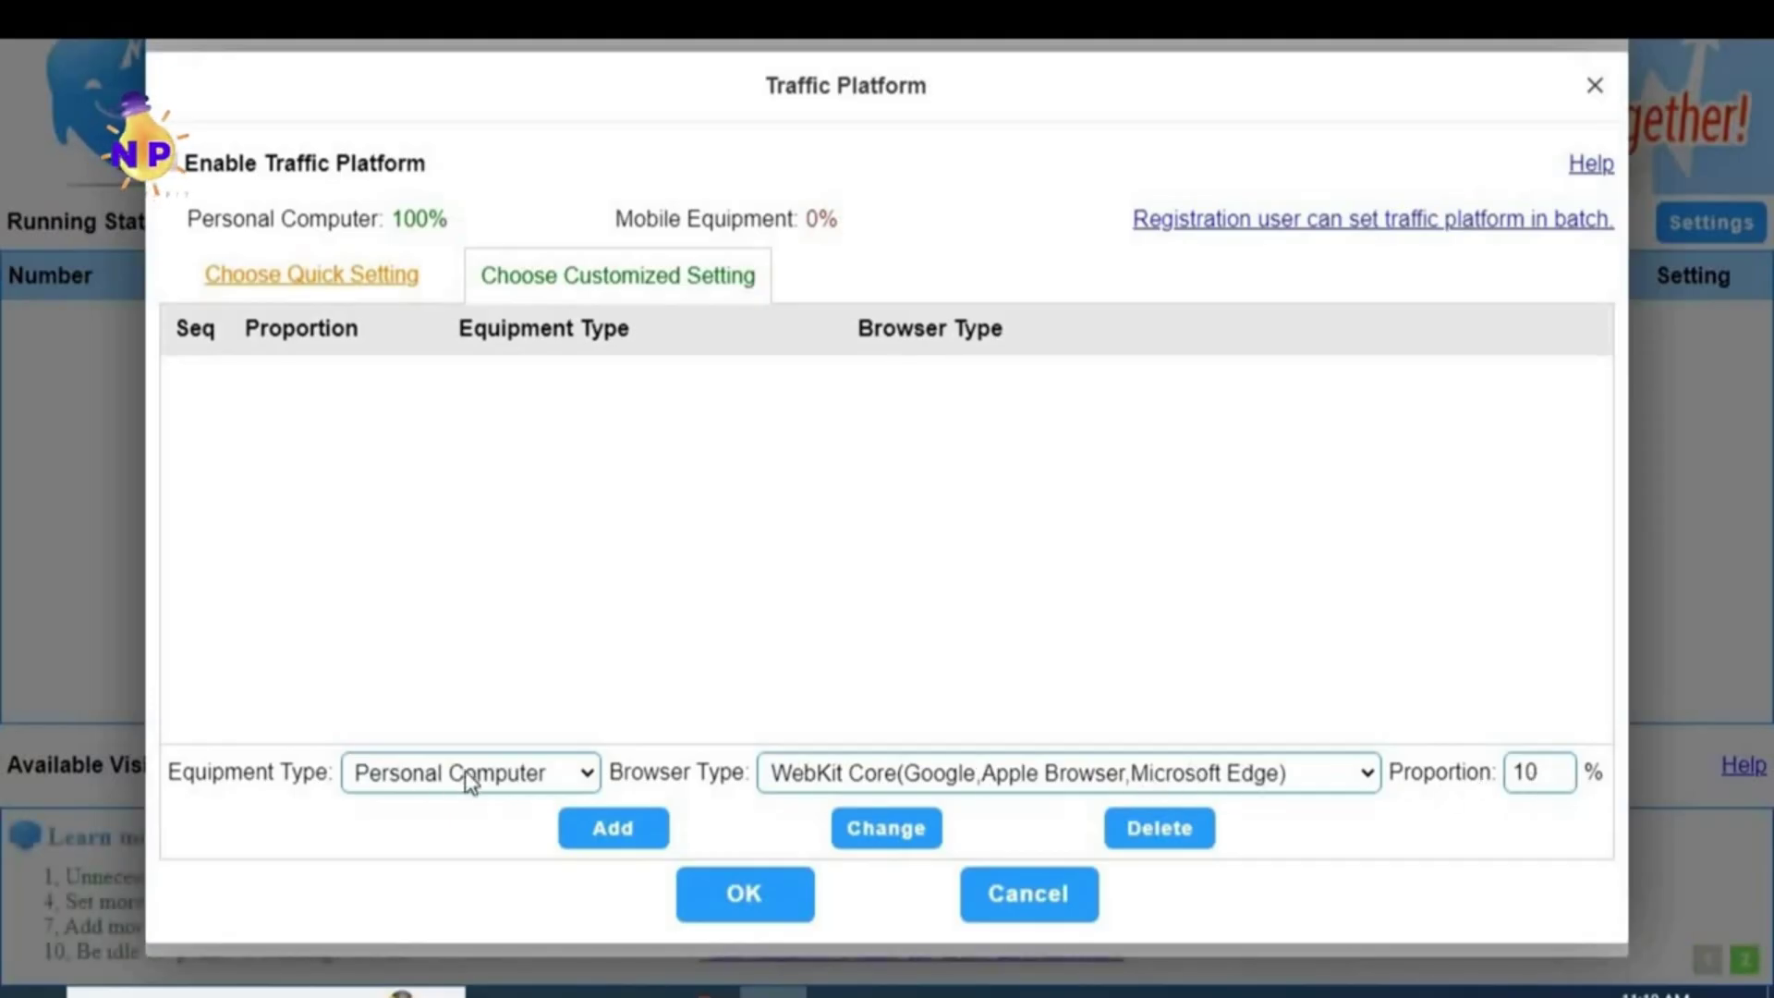
left_click(612, 832)
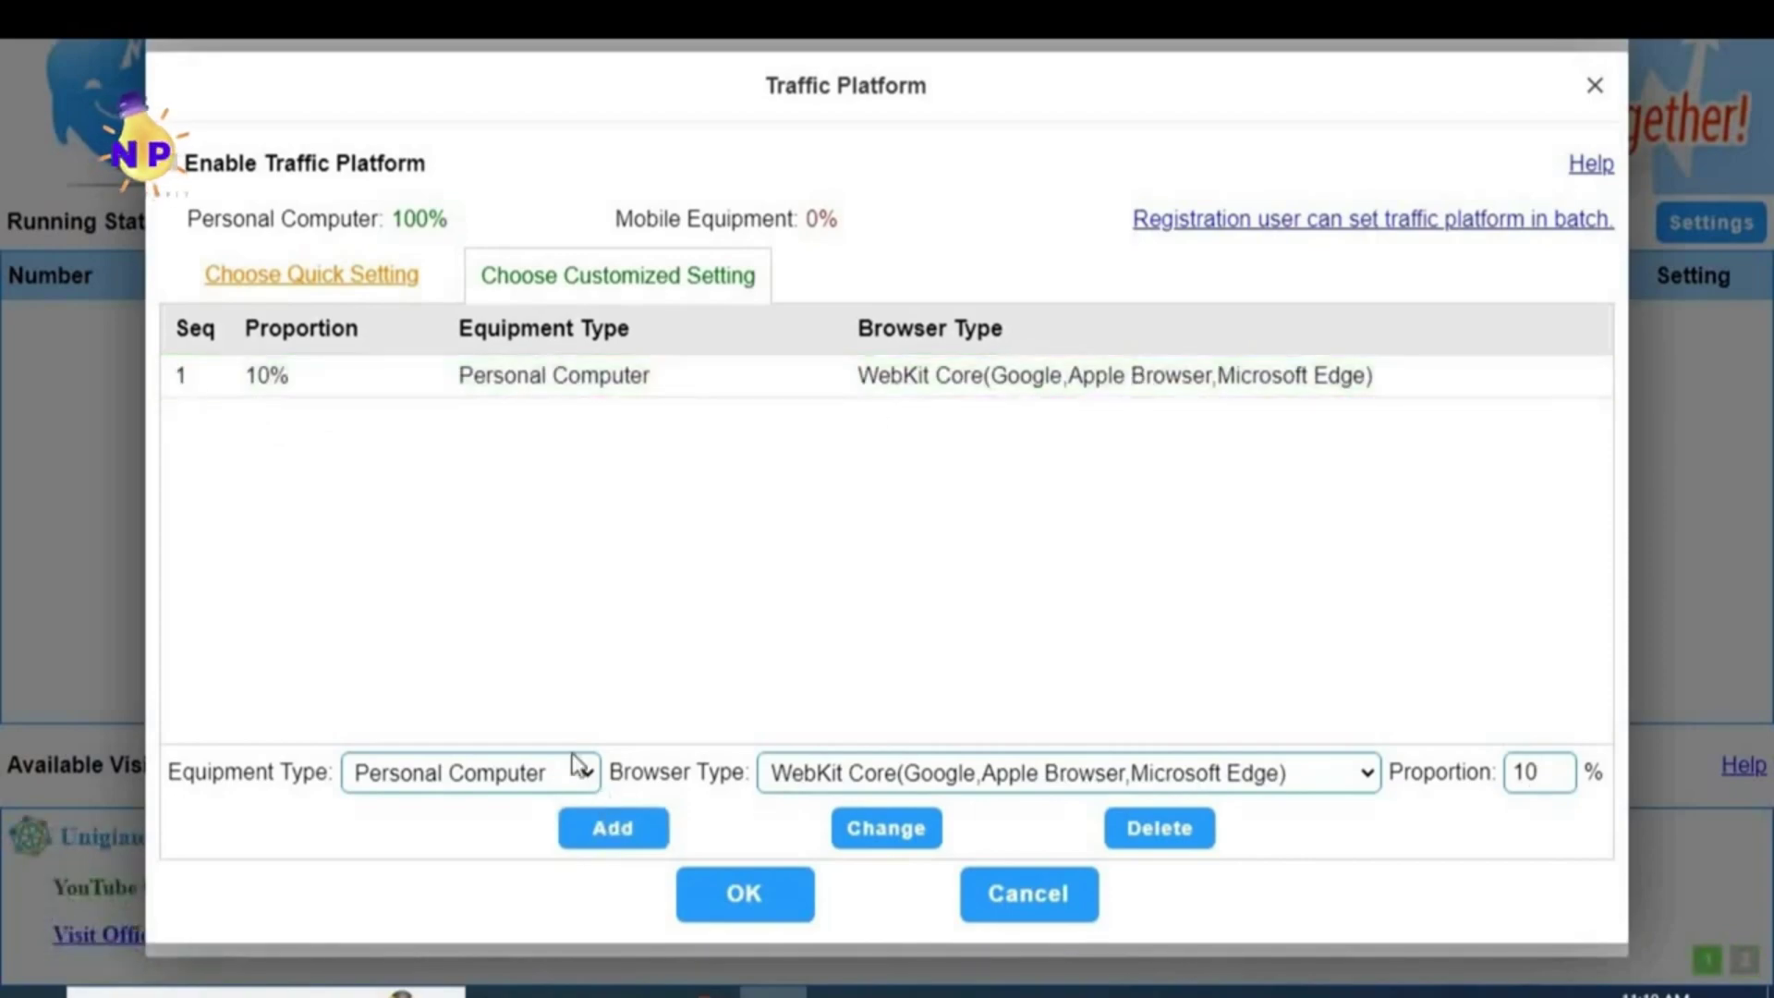
Step: Add a Personal Computer platform entry with the Gecko Core (Firefox) browser at 10%
left_click(1304, 771)
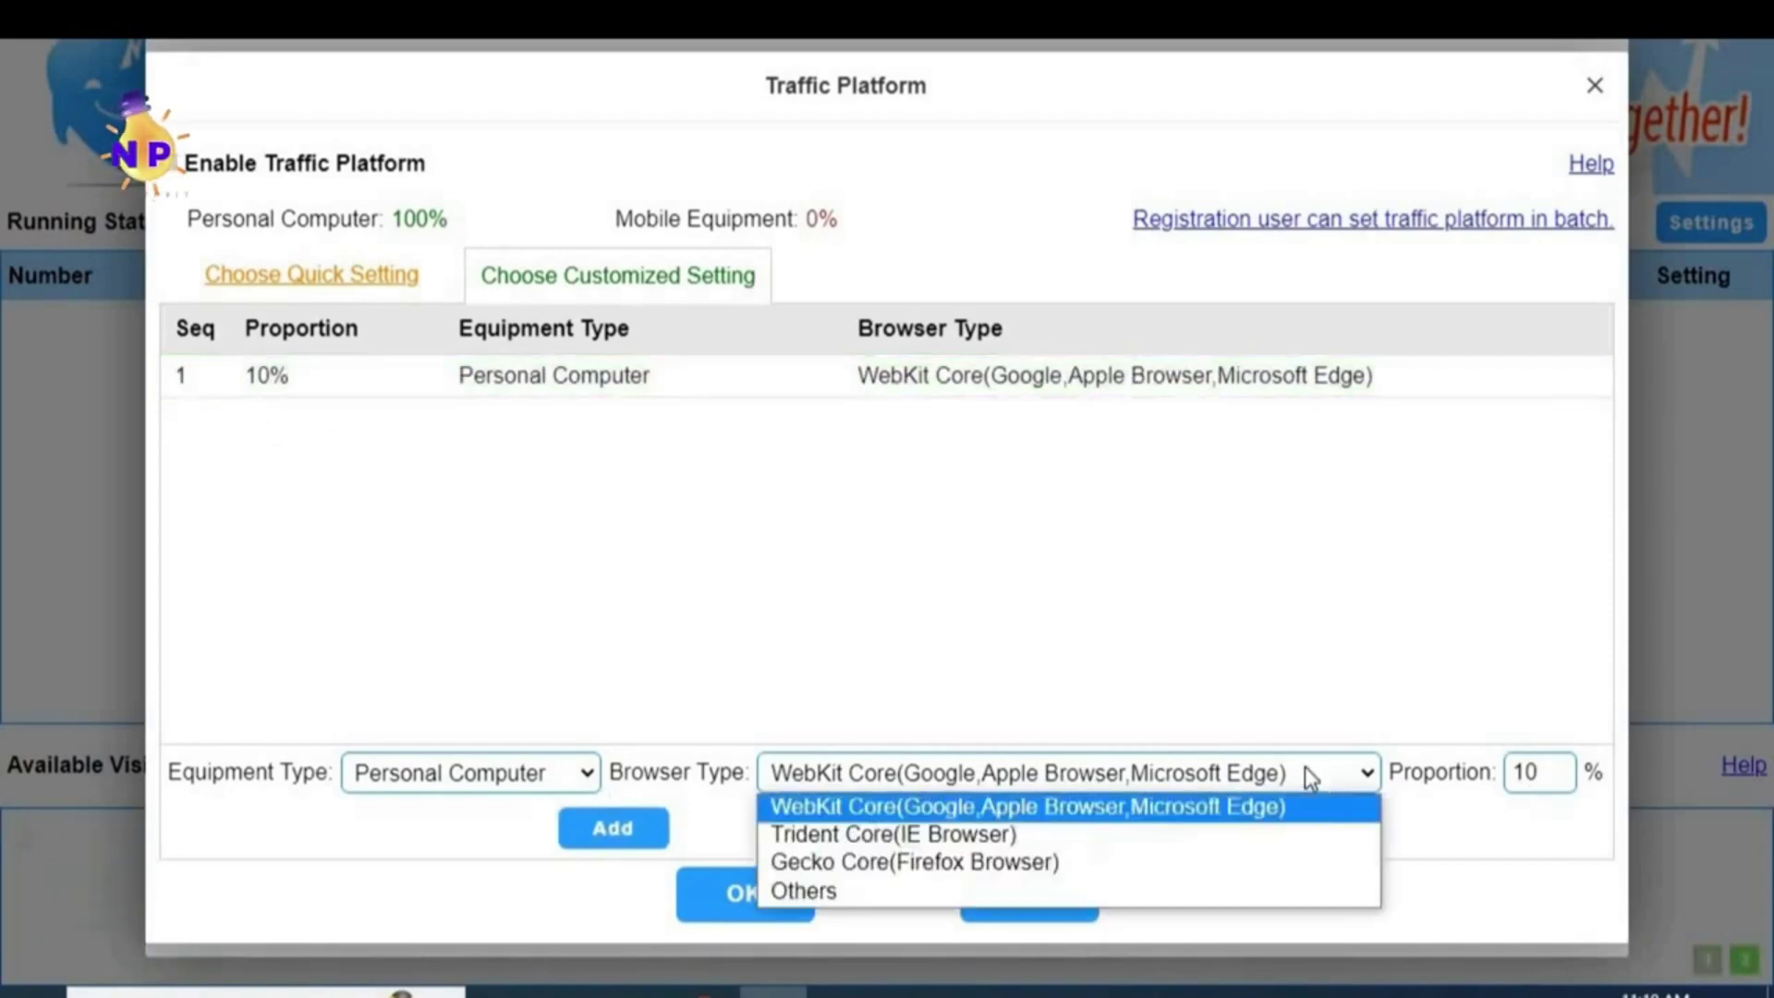
left_click(935, 864)
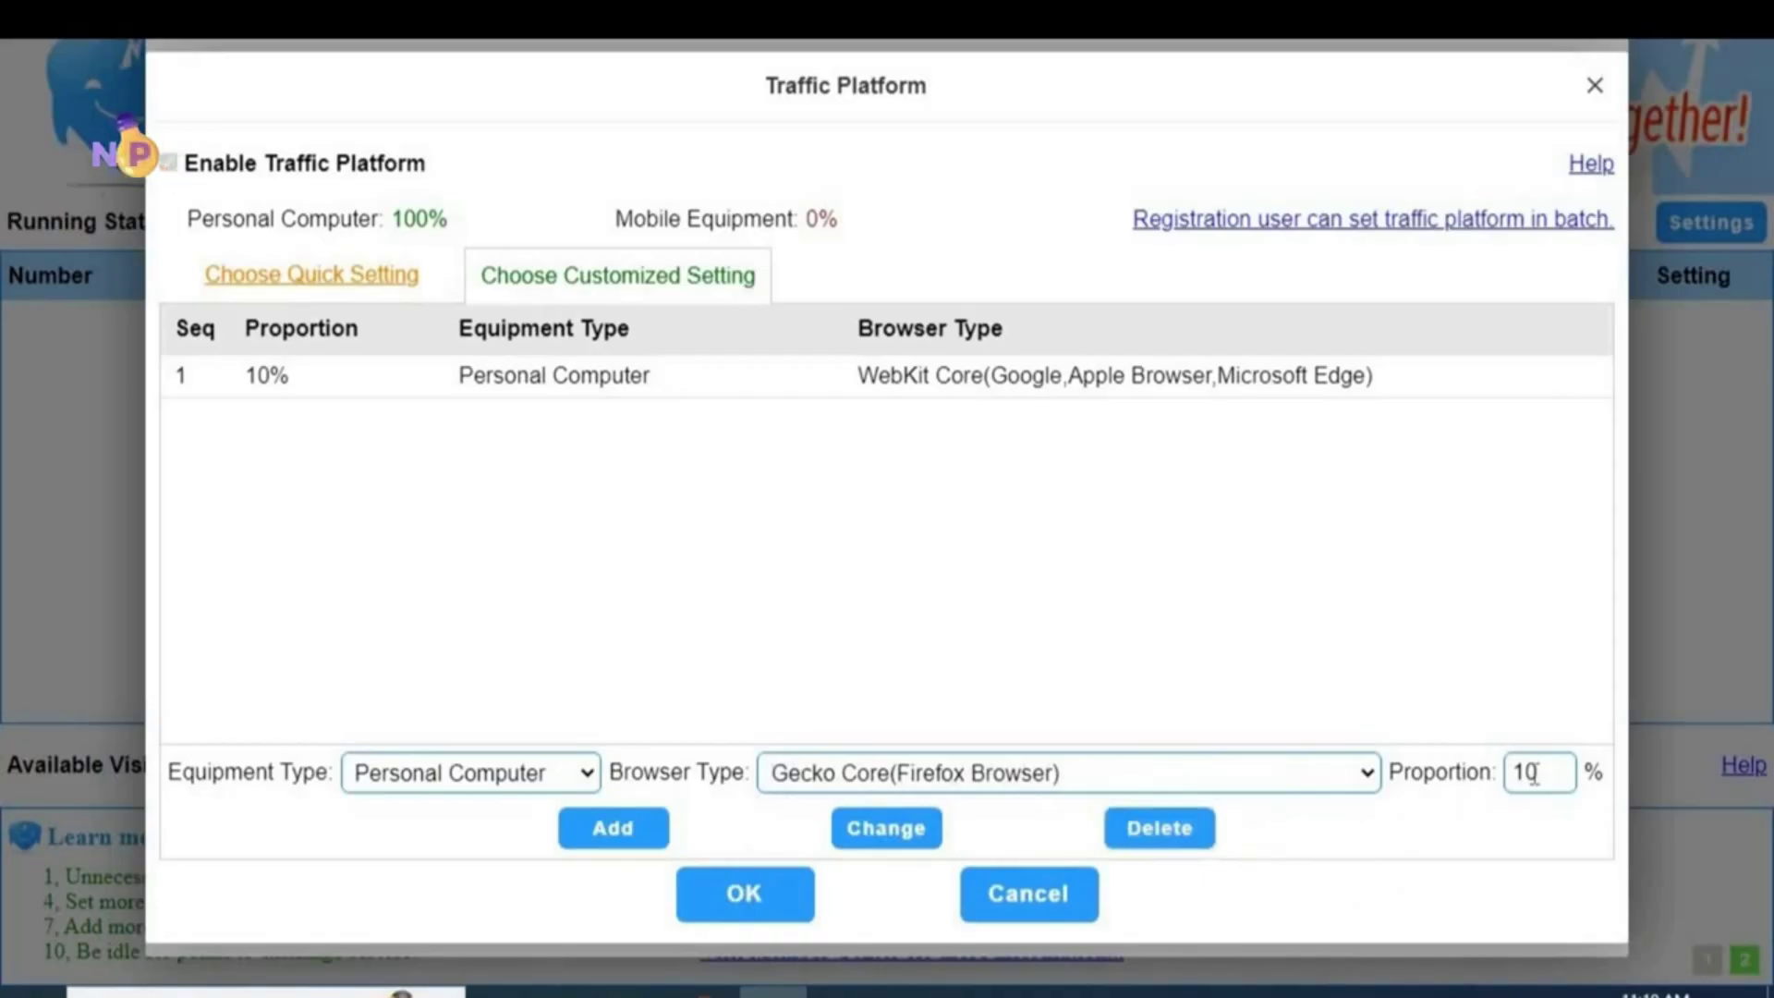
left_click(634, 832)
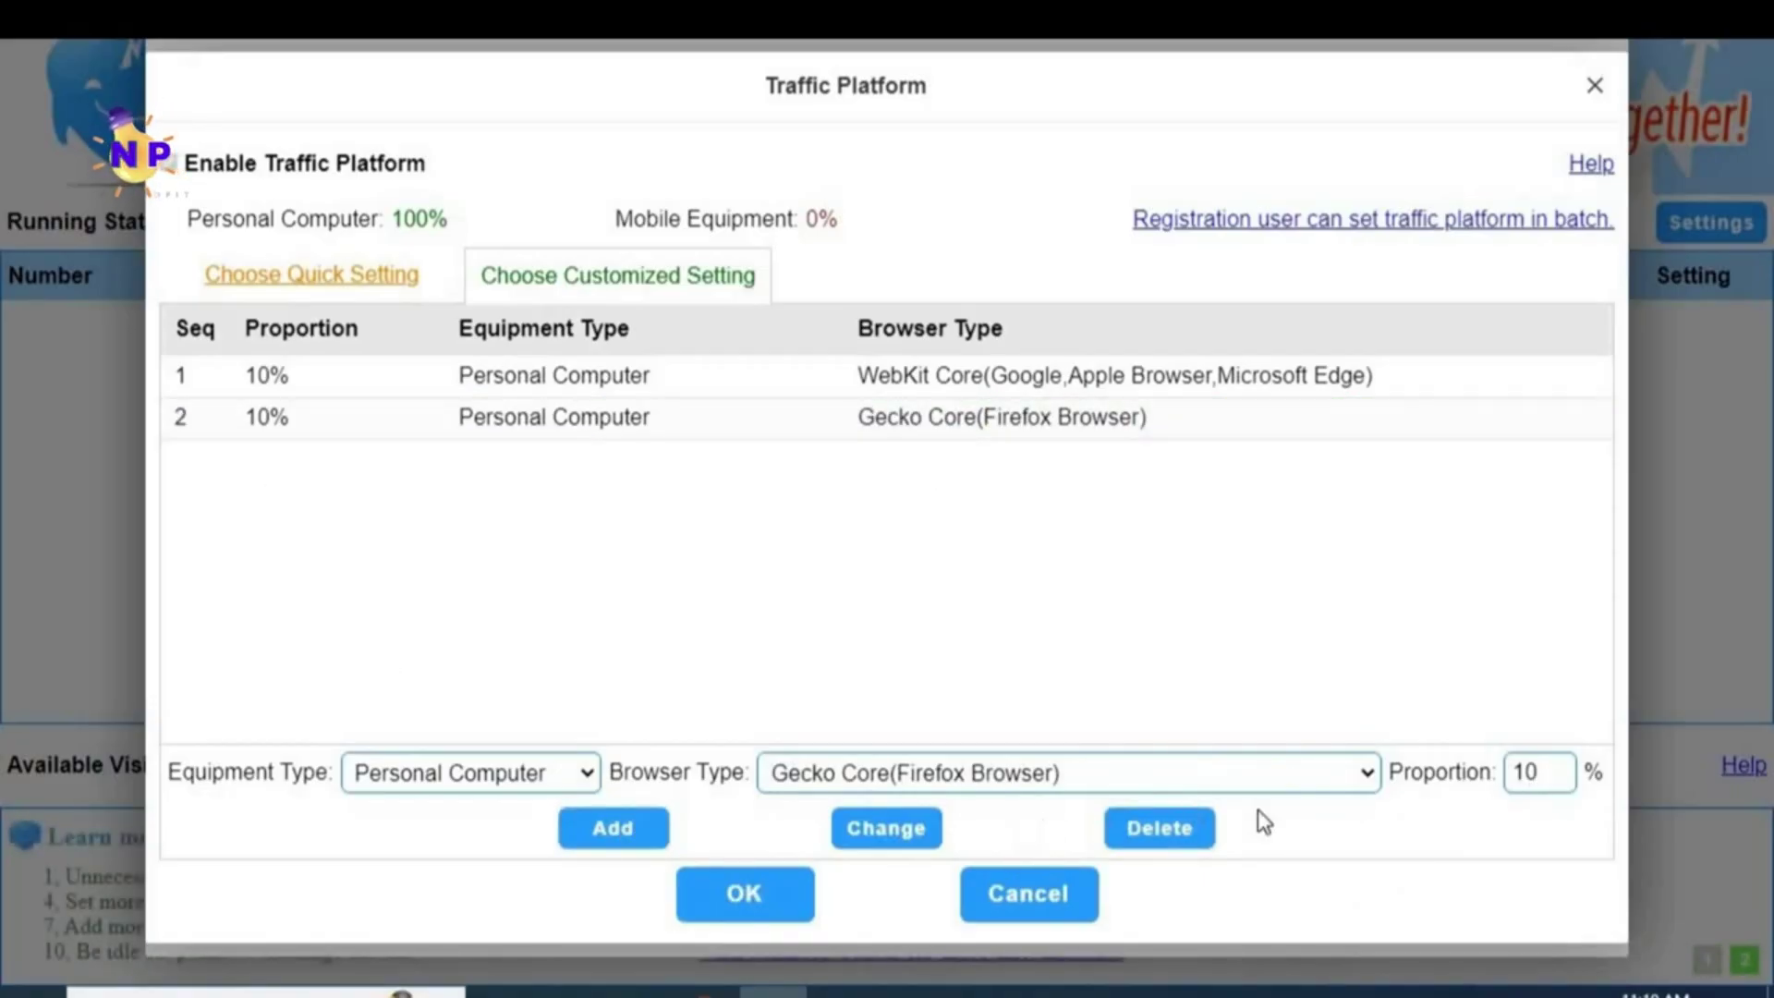
Step: Add a Personal Computer platform entry with browser type Others at a proportion of 30%
left_click(1327, 774)
left_click(827, 890)
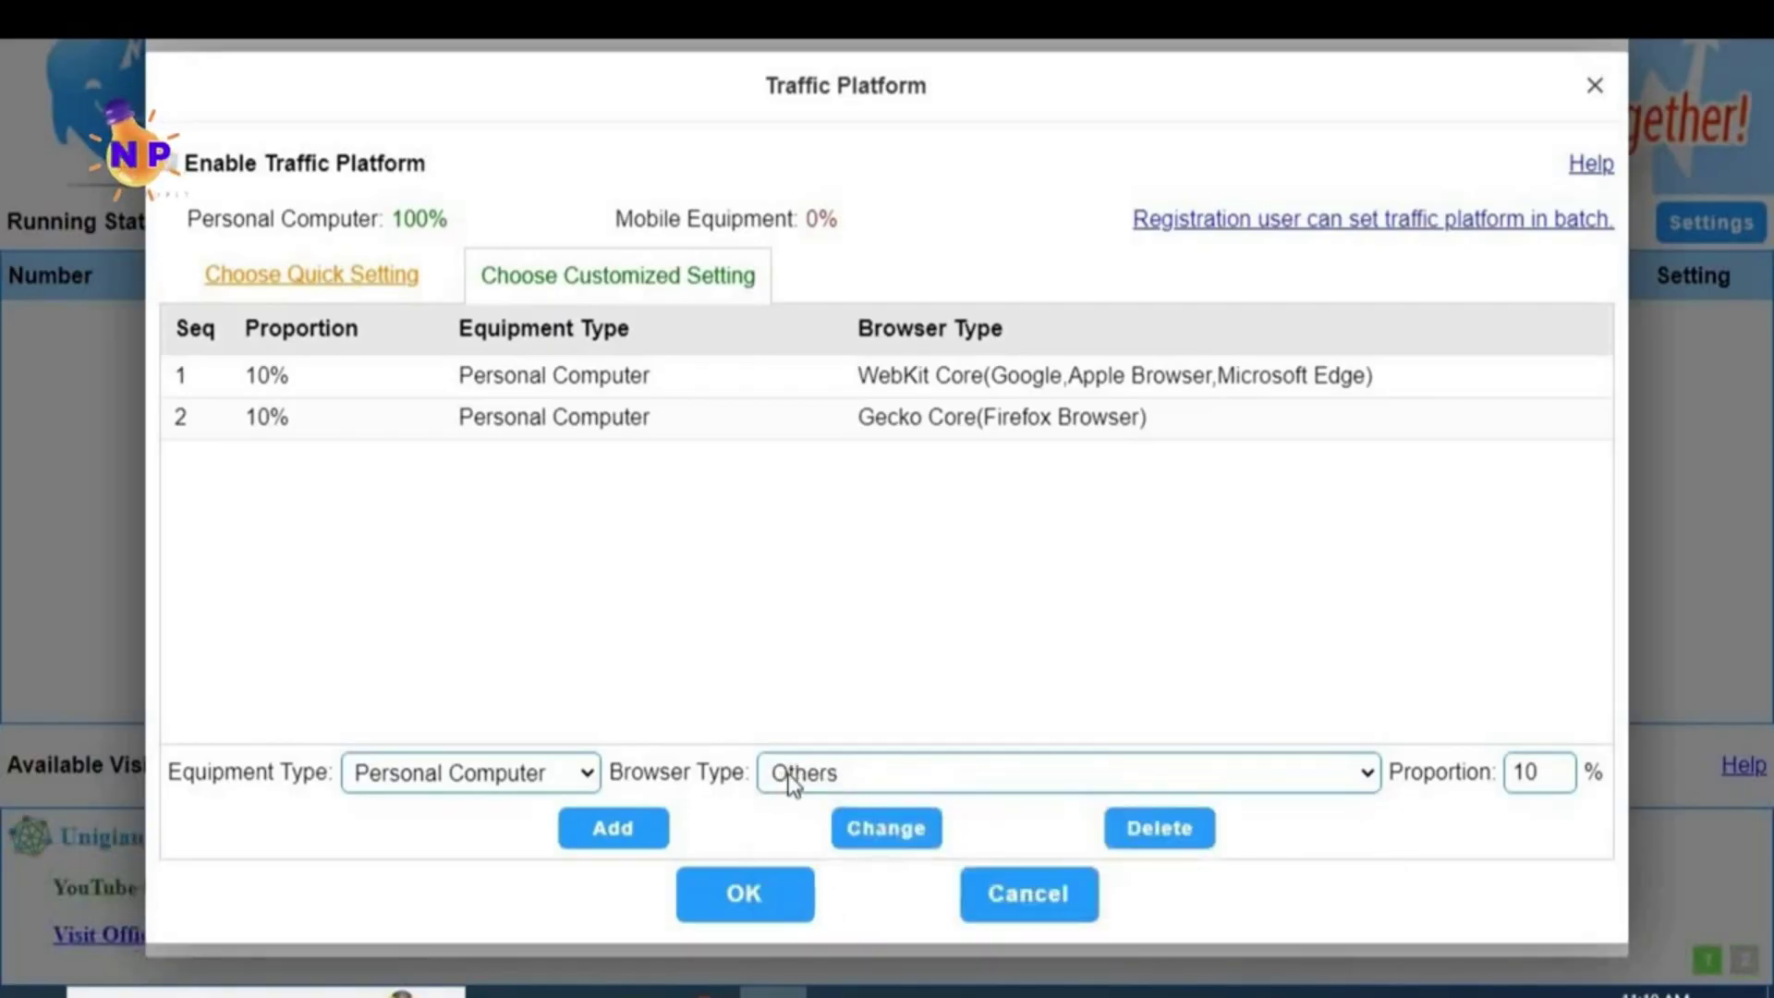
double_click(1524, 771)
type("30")
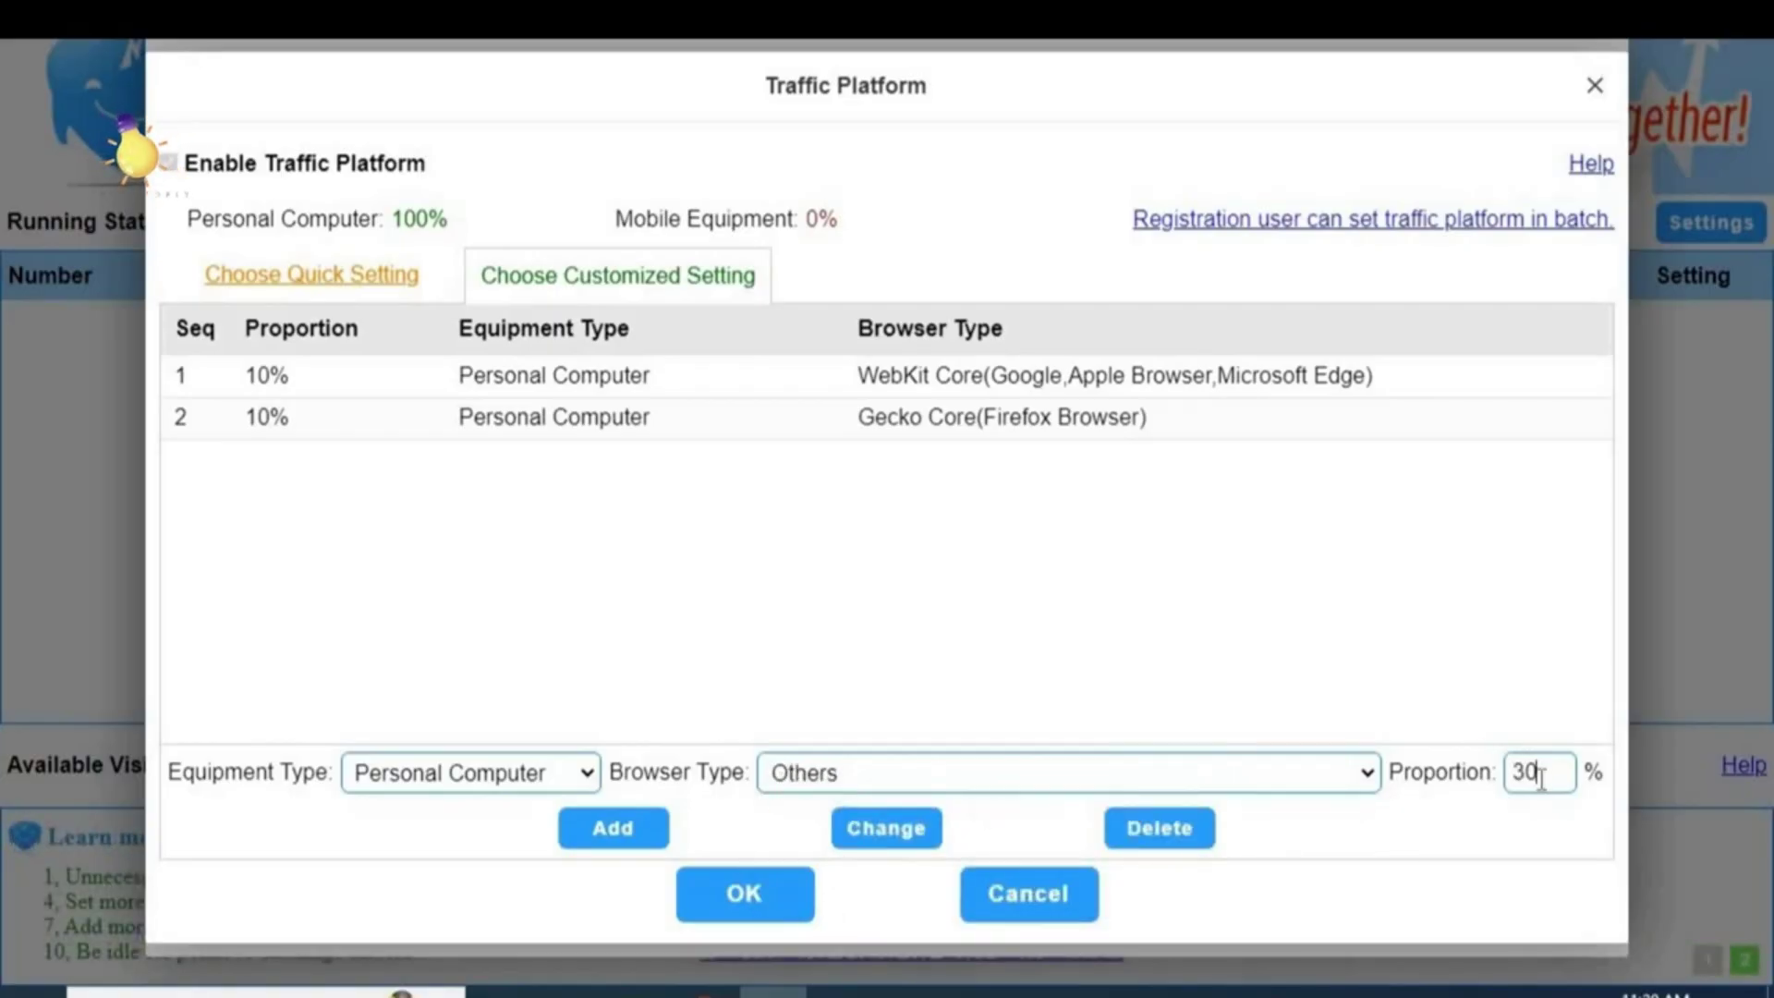
left_click(621, 834)
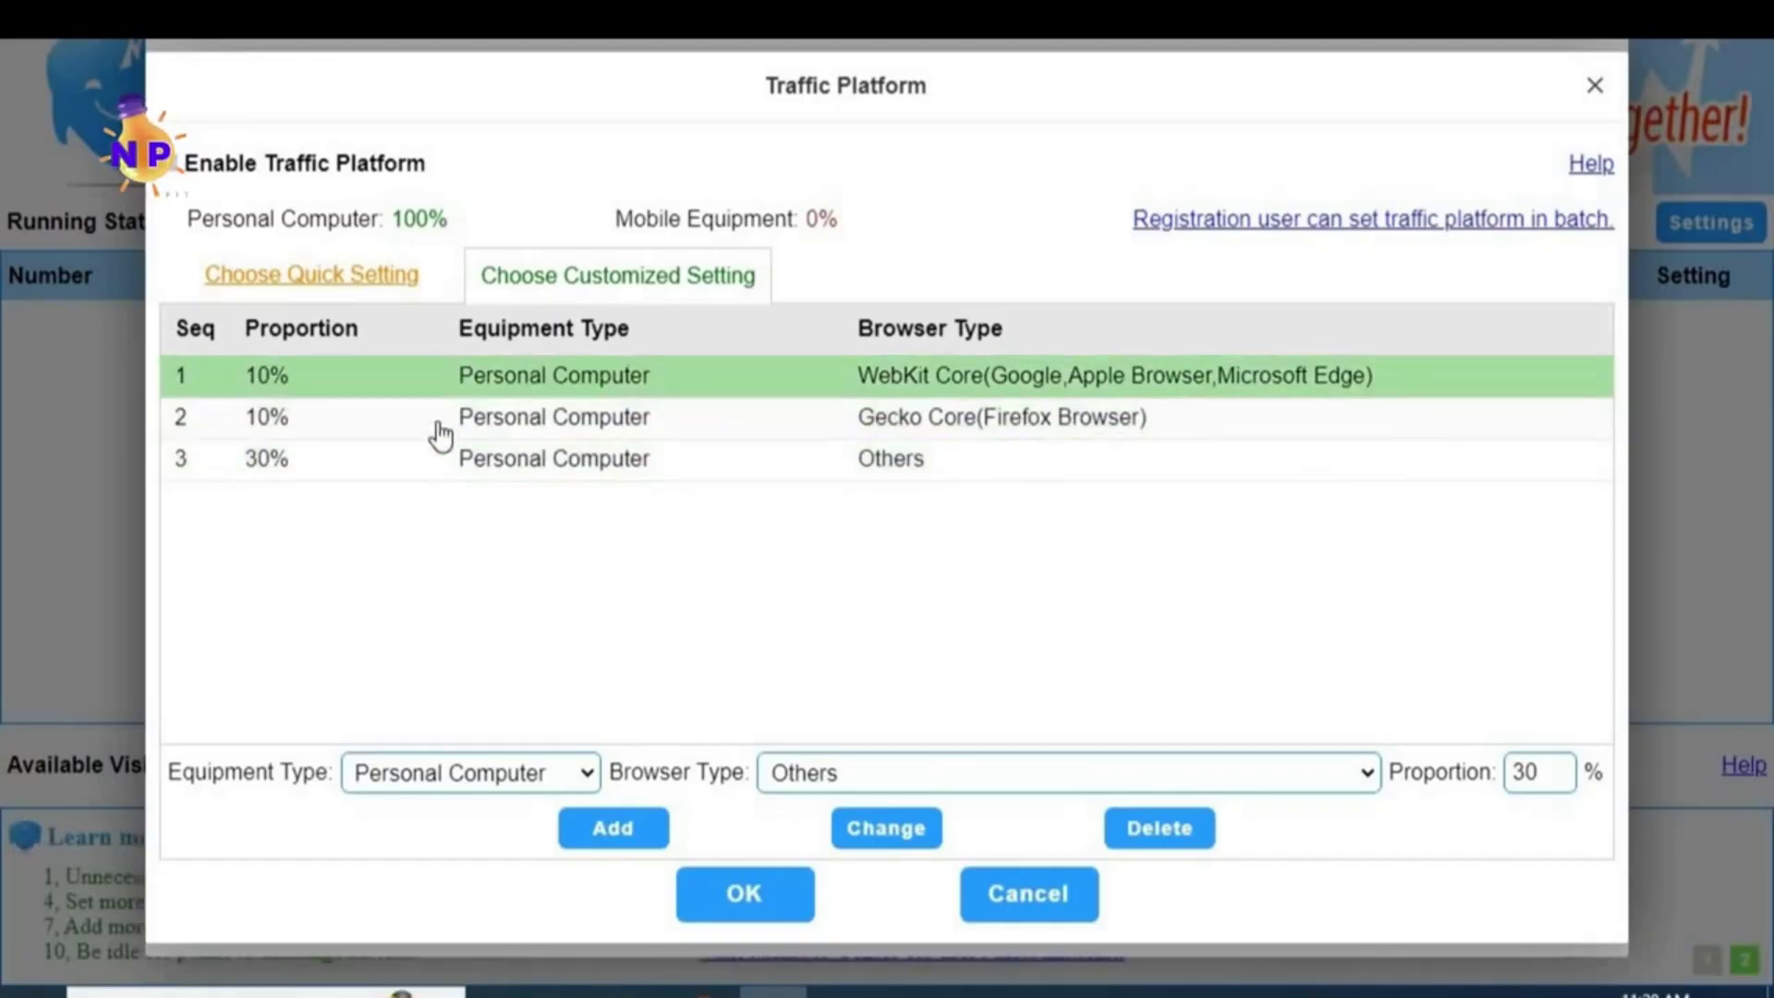
Step: Add a Mobile Equipment platform entry with browser type Android at a proportion of 30%
left_click(586, 774)
left_click(462, 834)
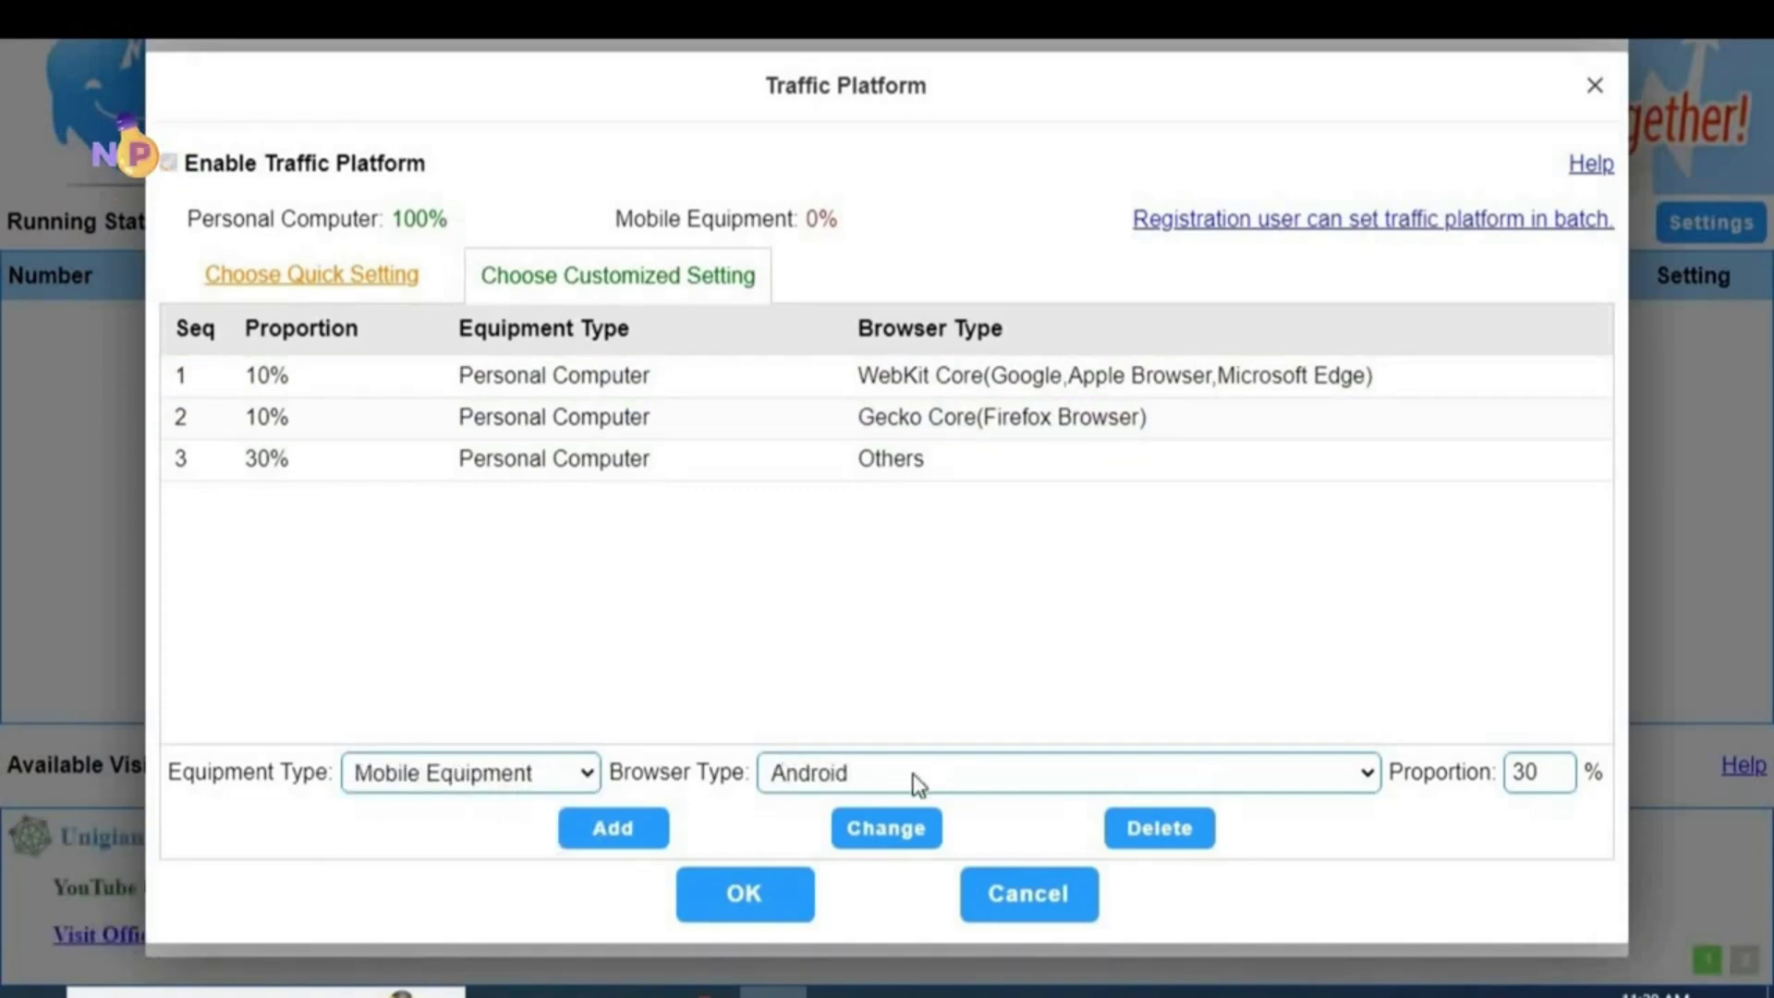
left_click(1371, 774)
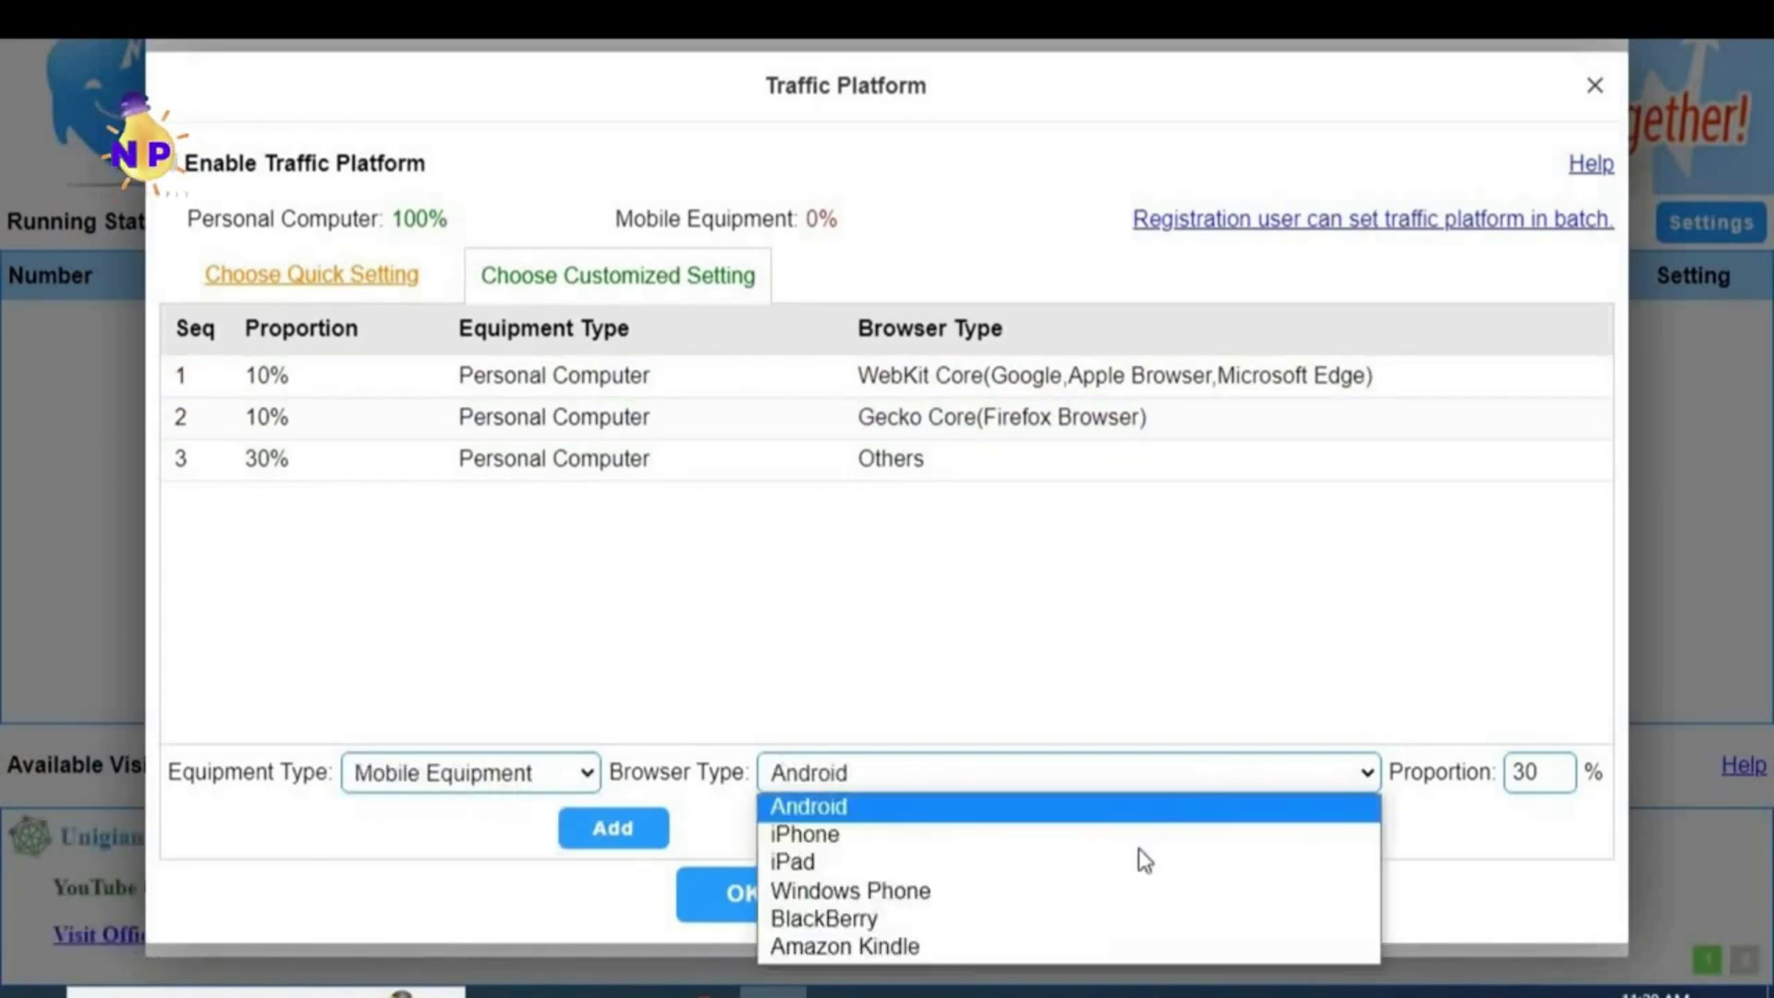
left_click(913, 788)
left_click(985, 771)
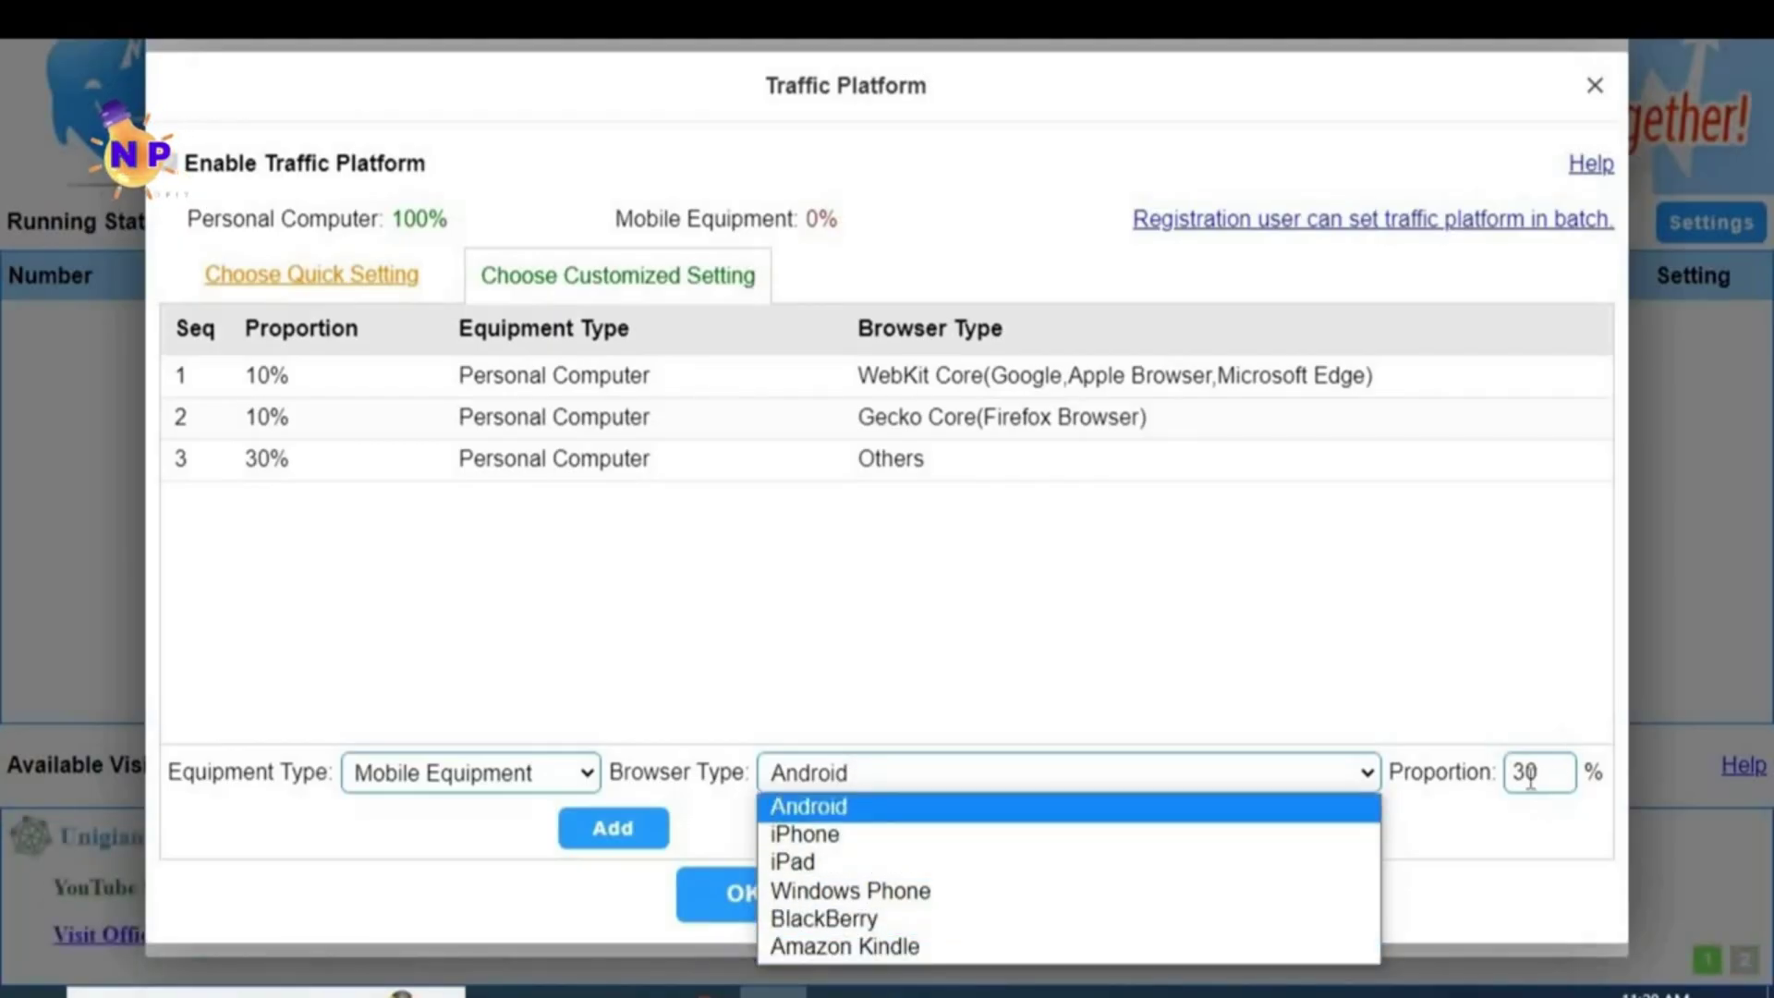
left_click(617, 831)
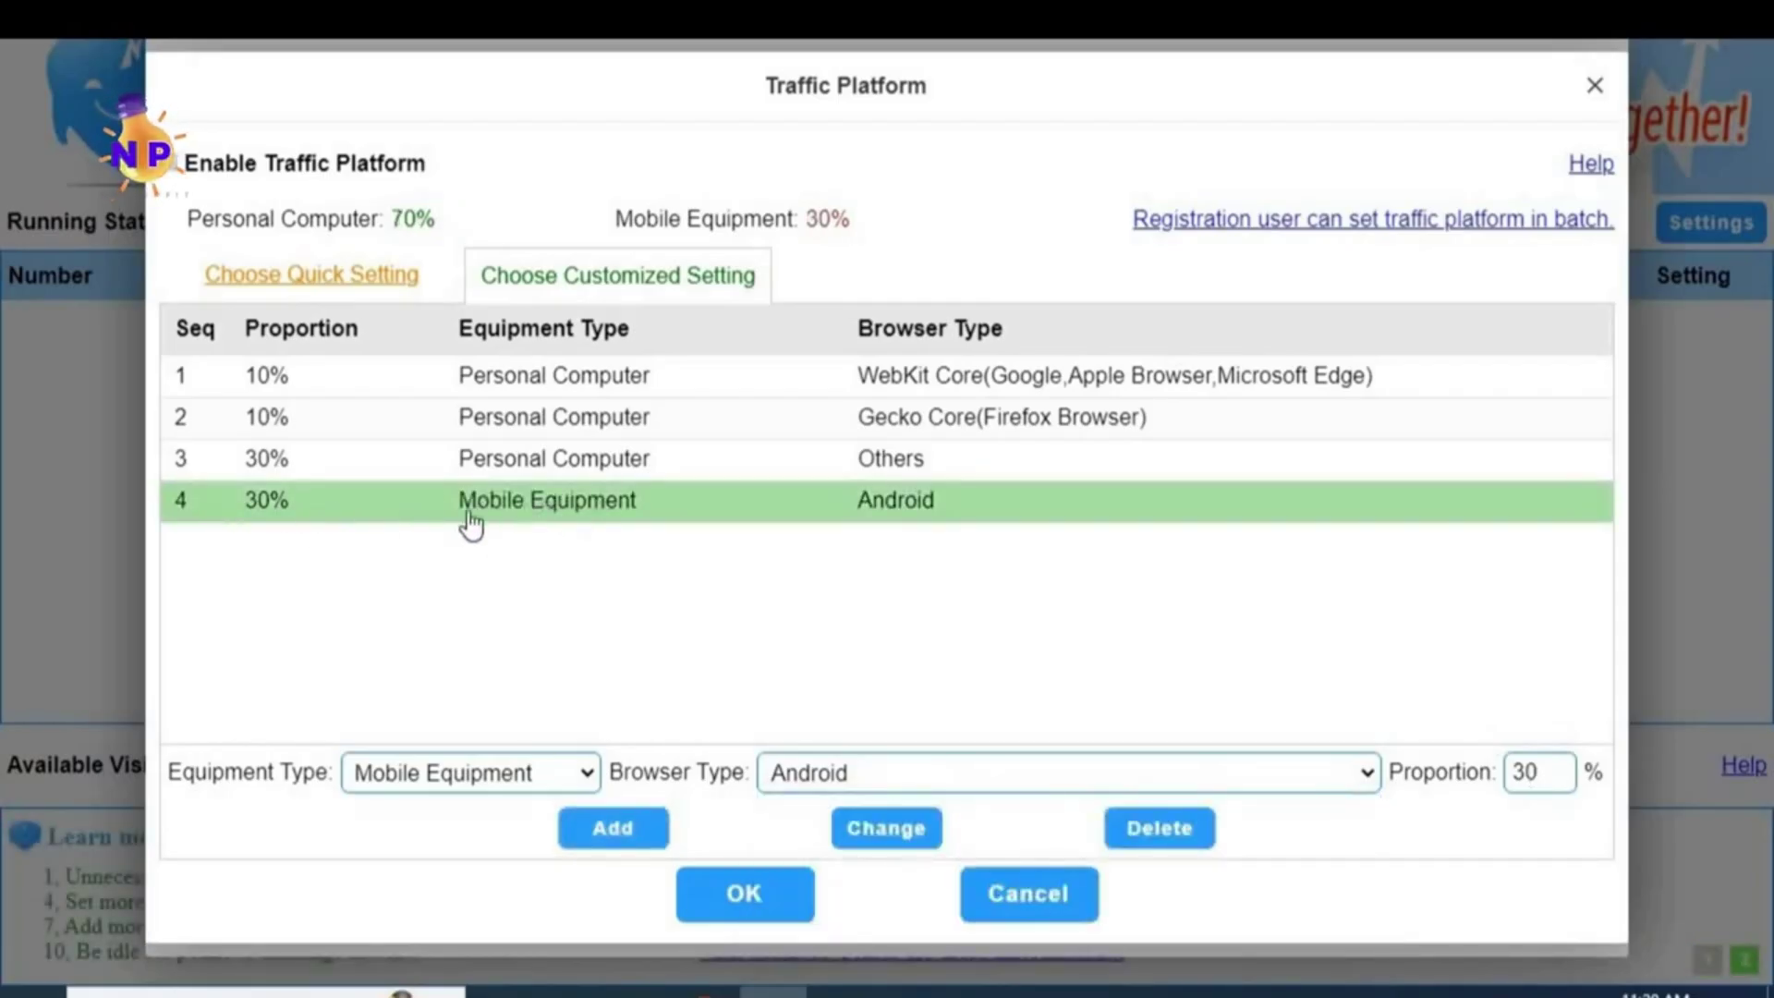
Step: Add a Mobile Equipment platform entry with browser type iPhone at a proportion of 10%
left_click(1358, 771)
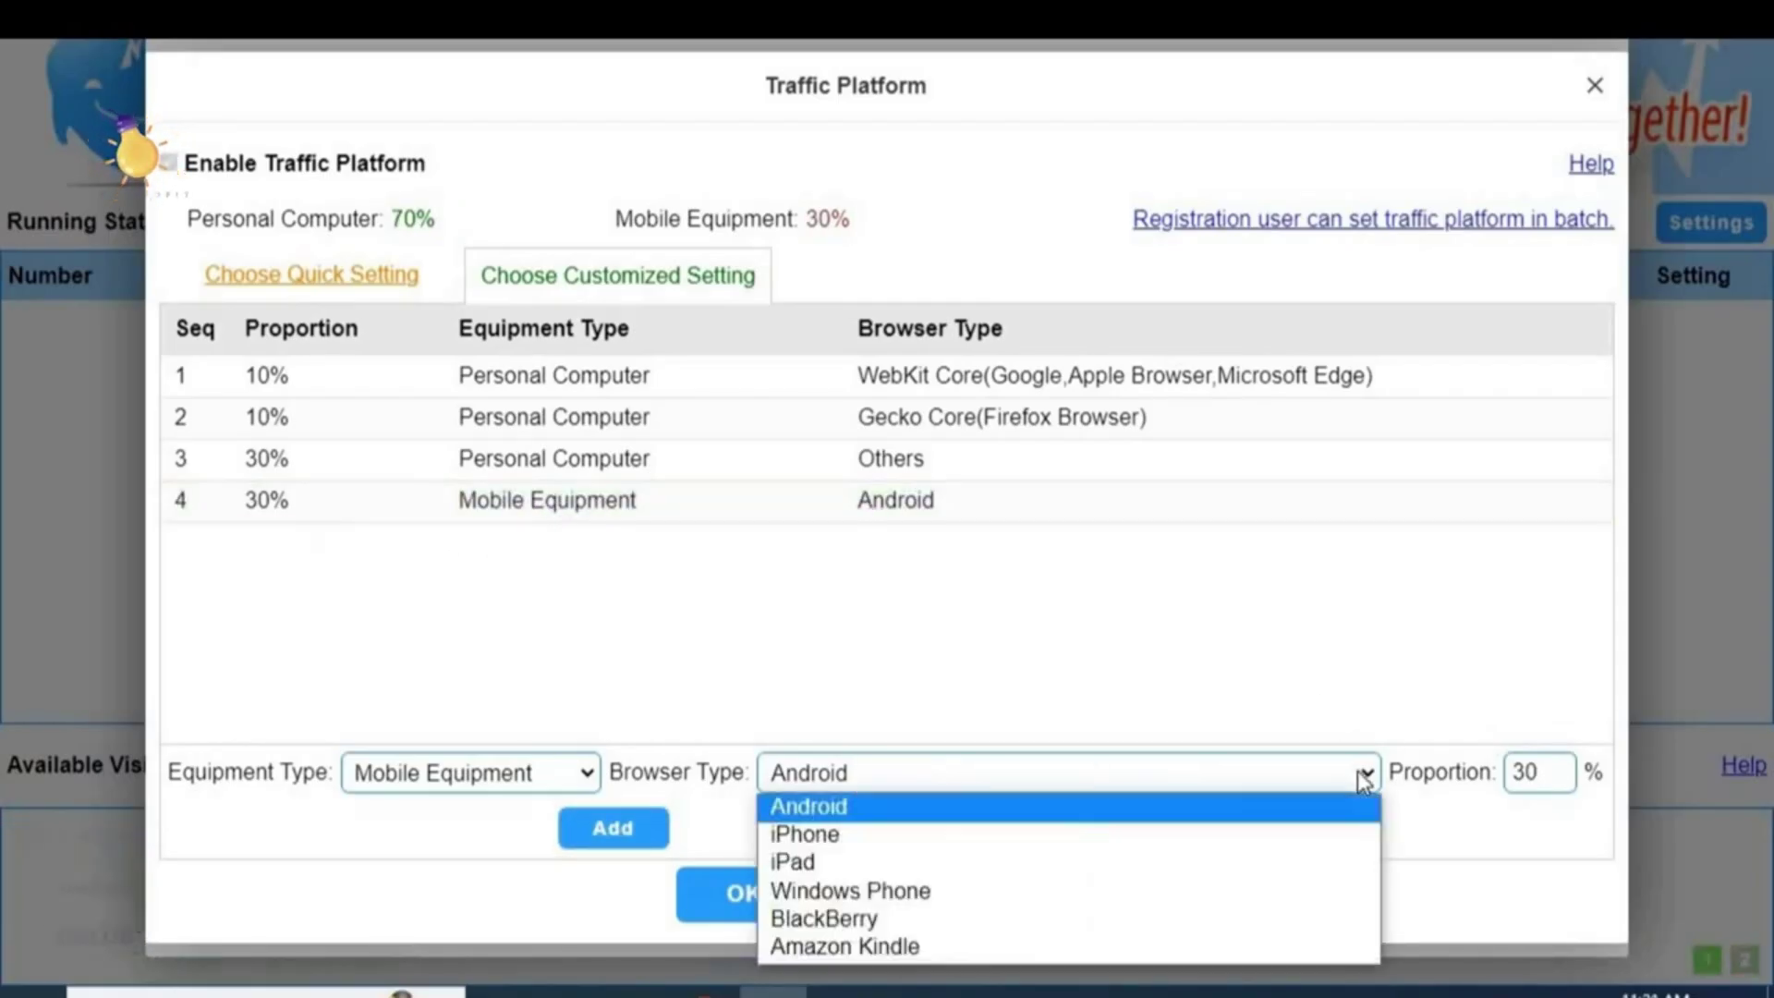
left_click(862, 836)
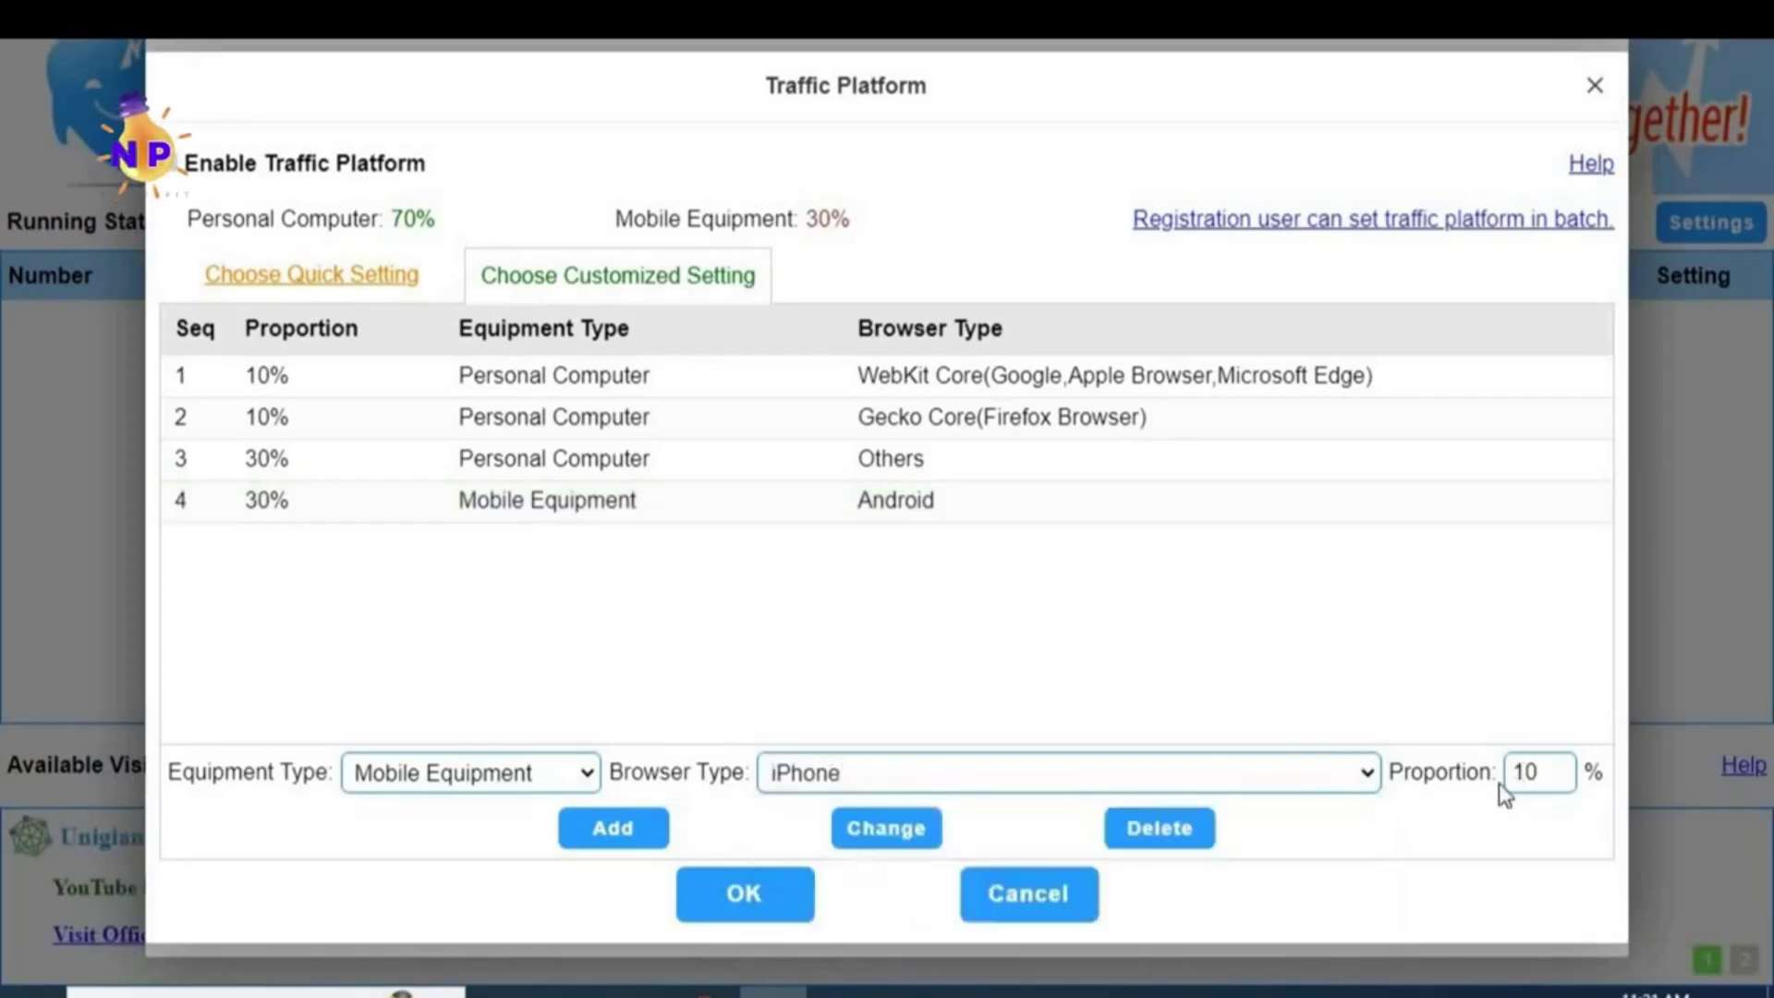
left_click(606, 835)
Step: Add a Mobile Equipment platform entry with browser type iPad at 10% and confirm the traffic platform settings
left_click(1366, 774)
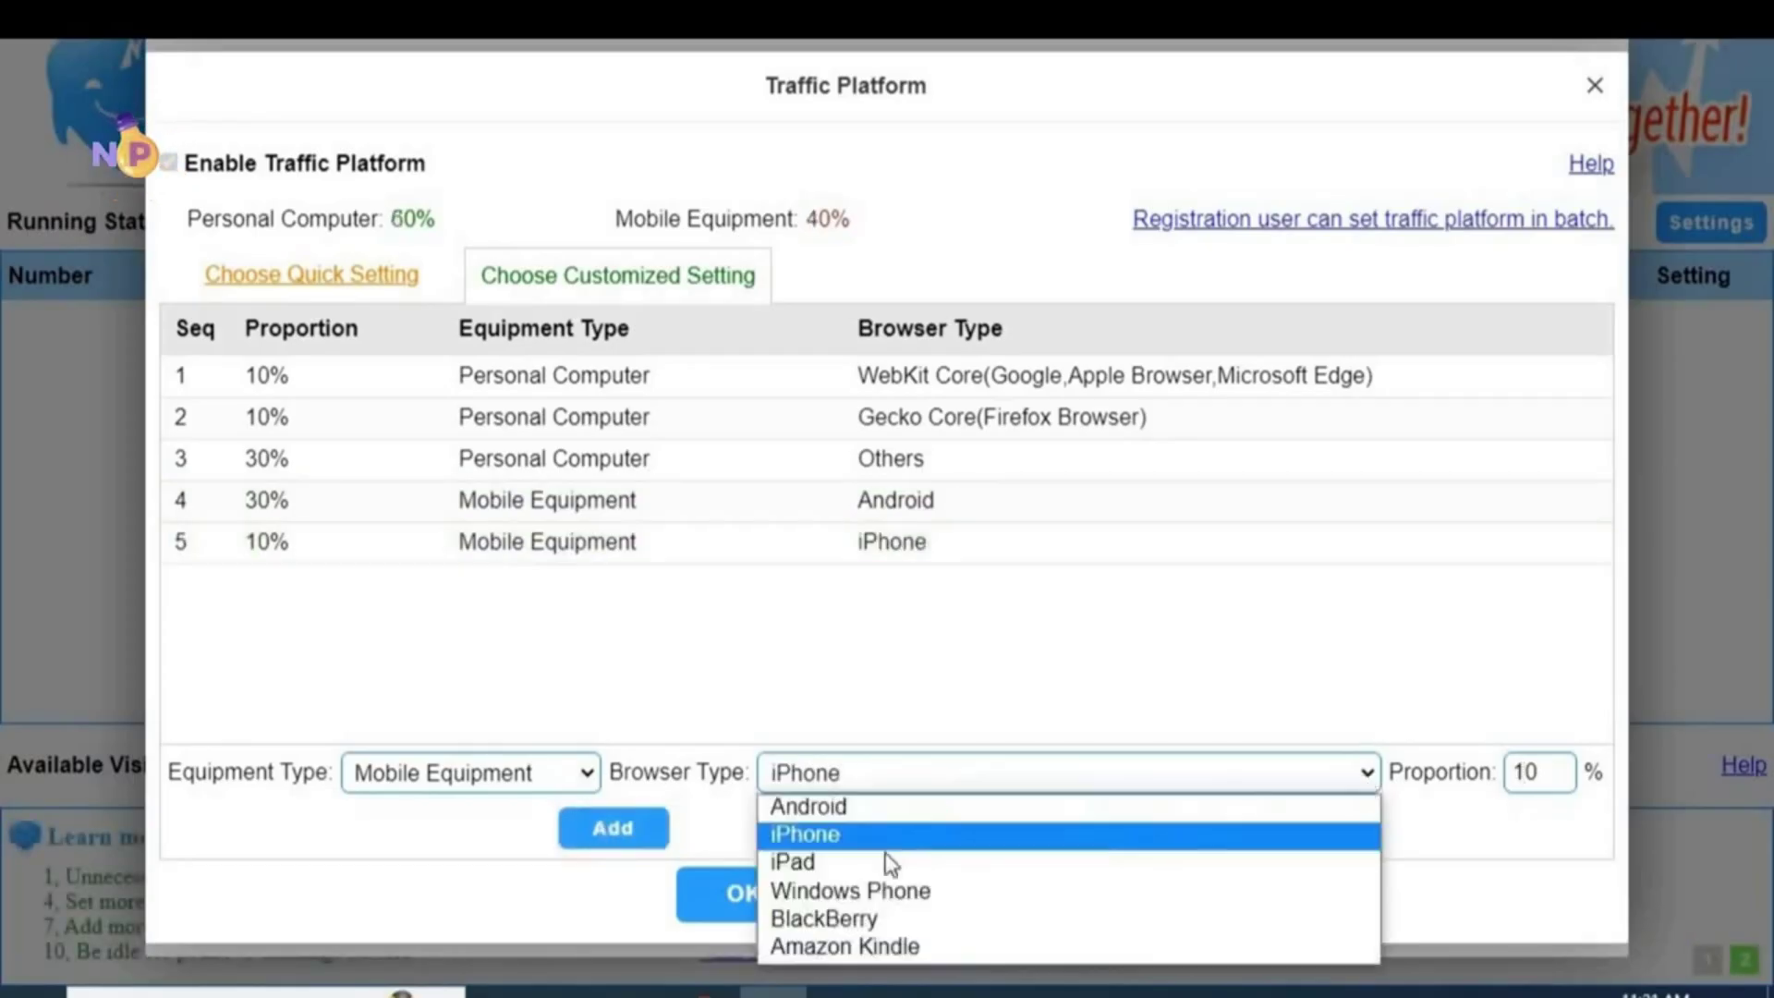
left_click(878, 859)
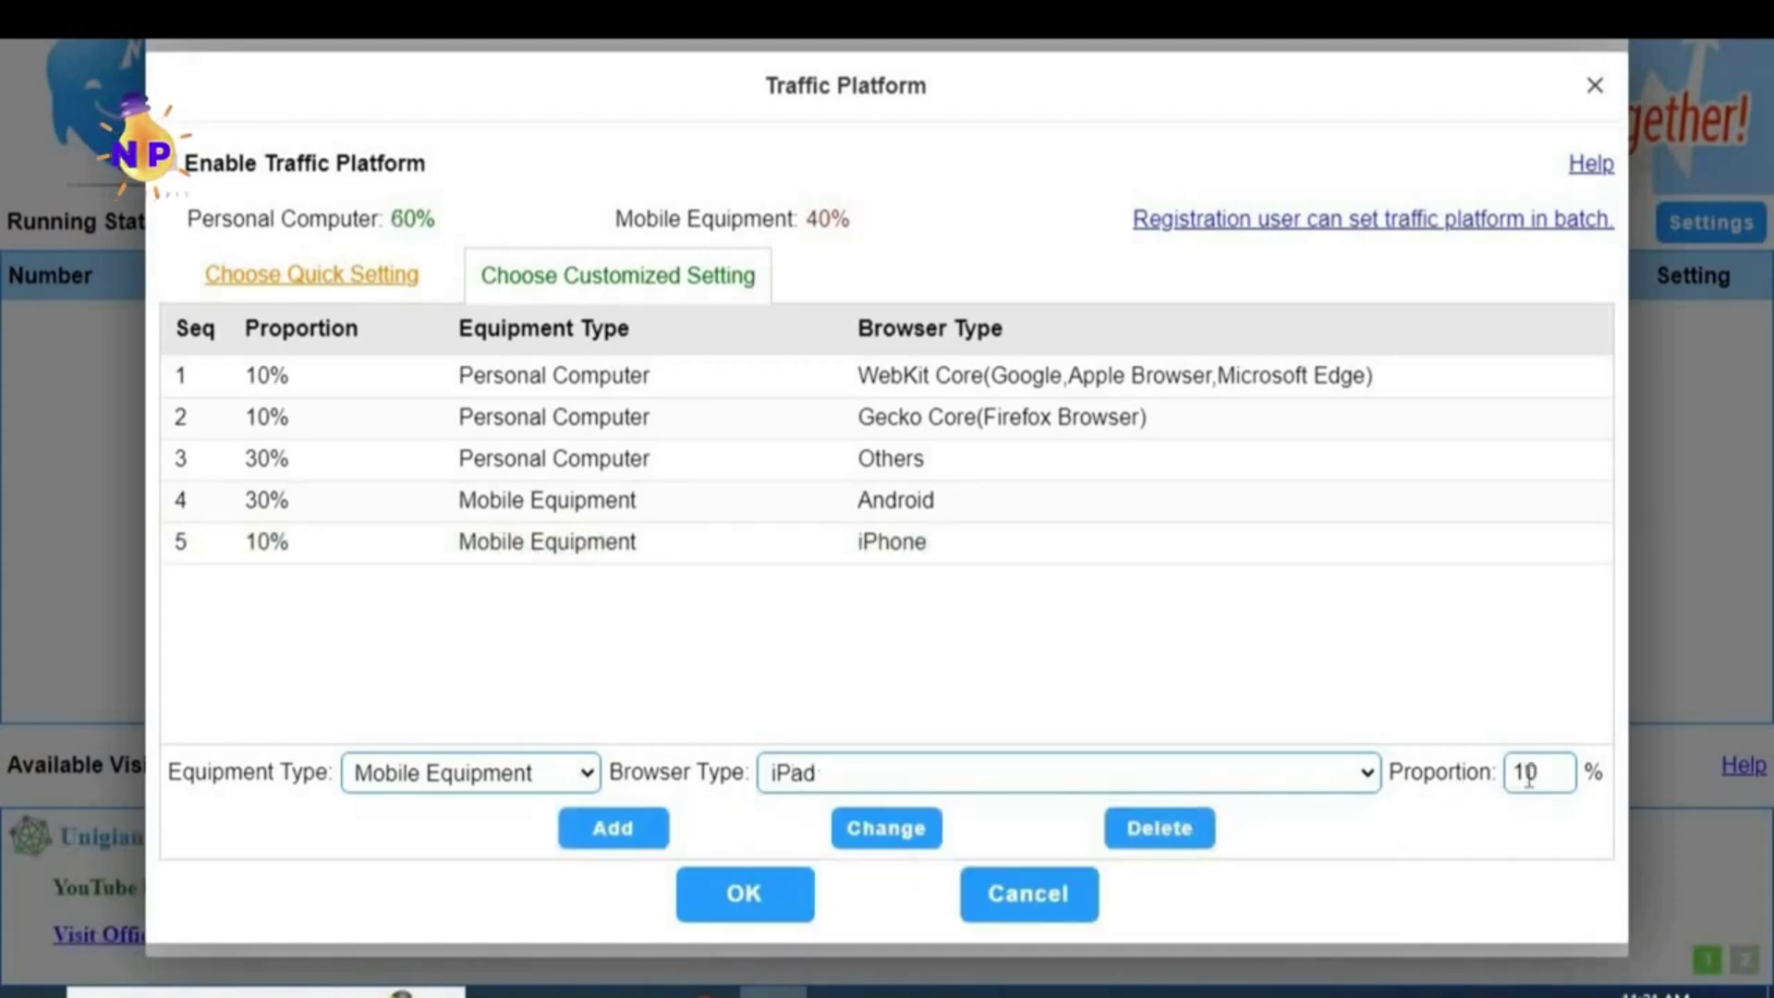
left_click(627, 830)
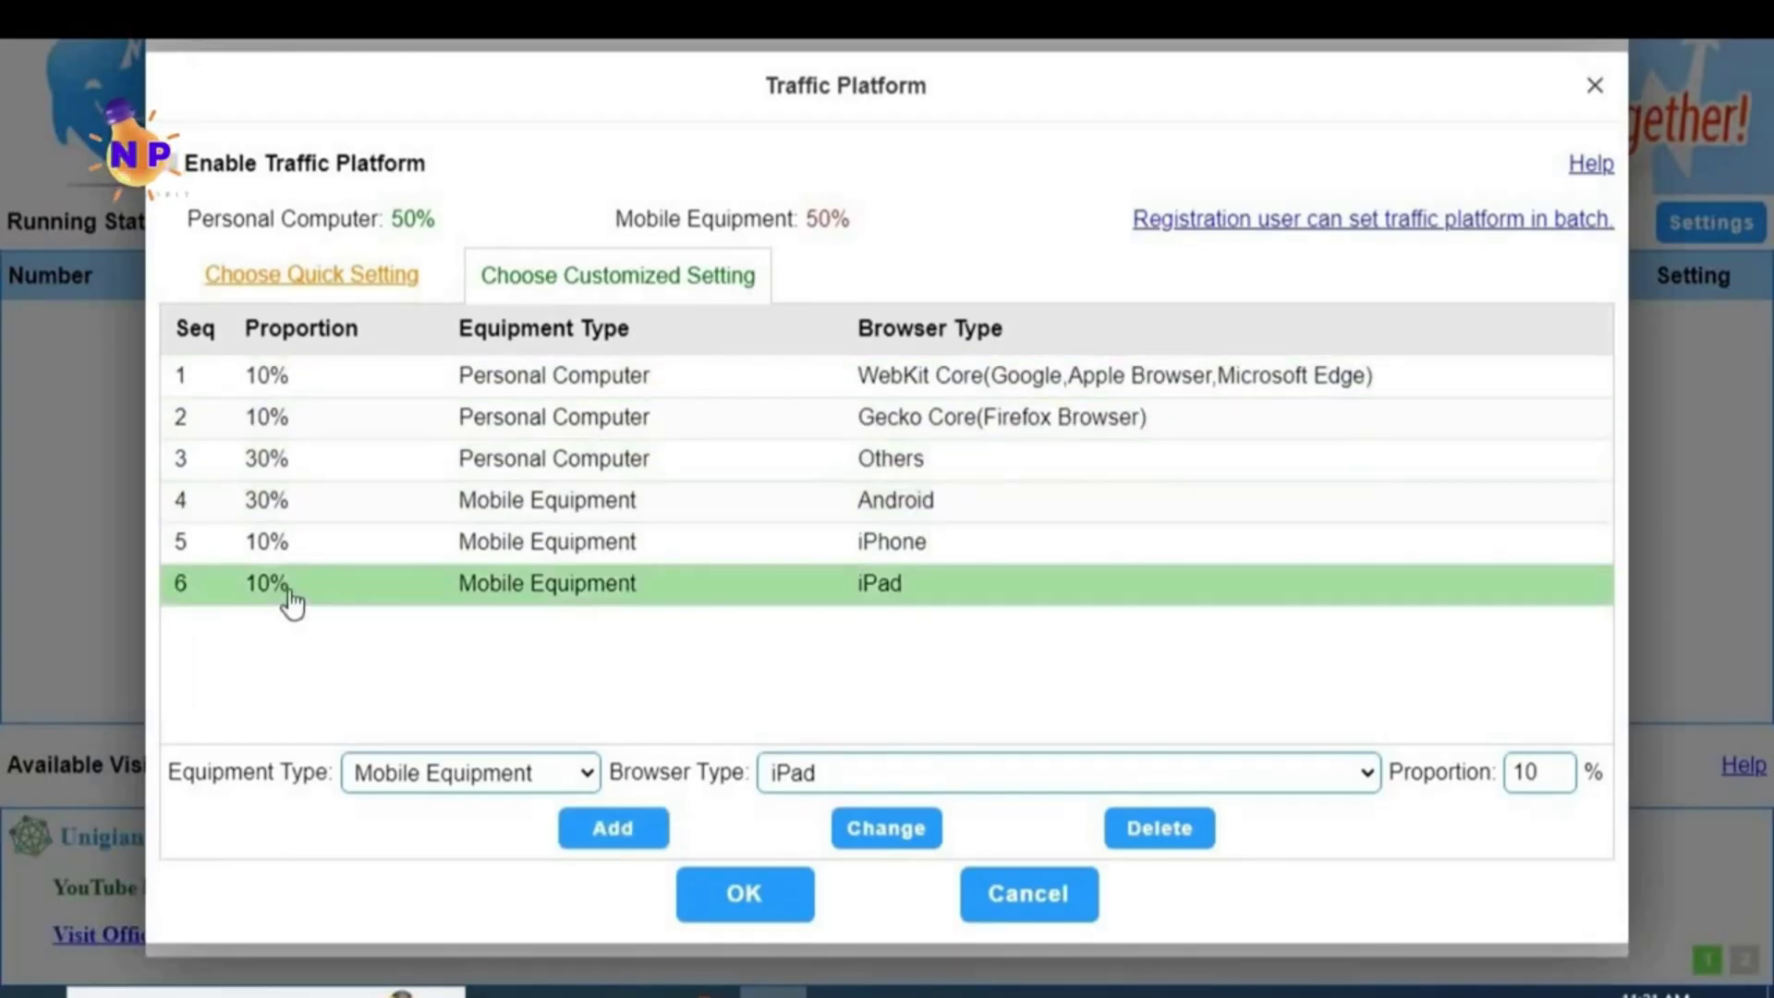
left_click(740, 910)
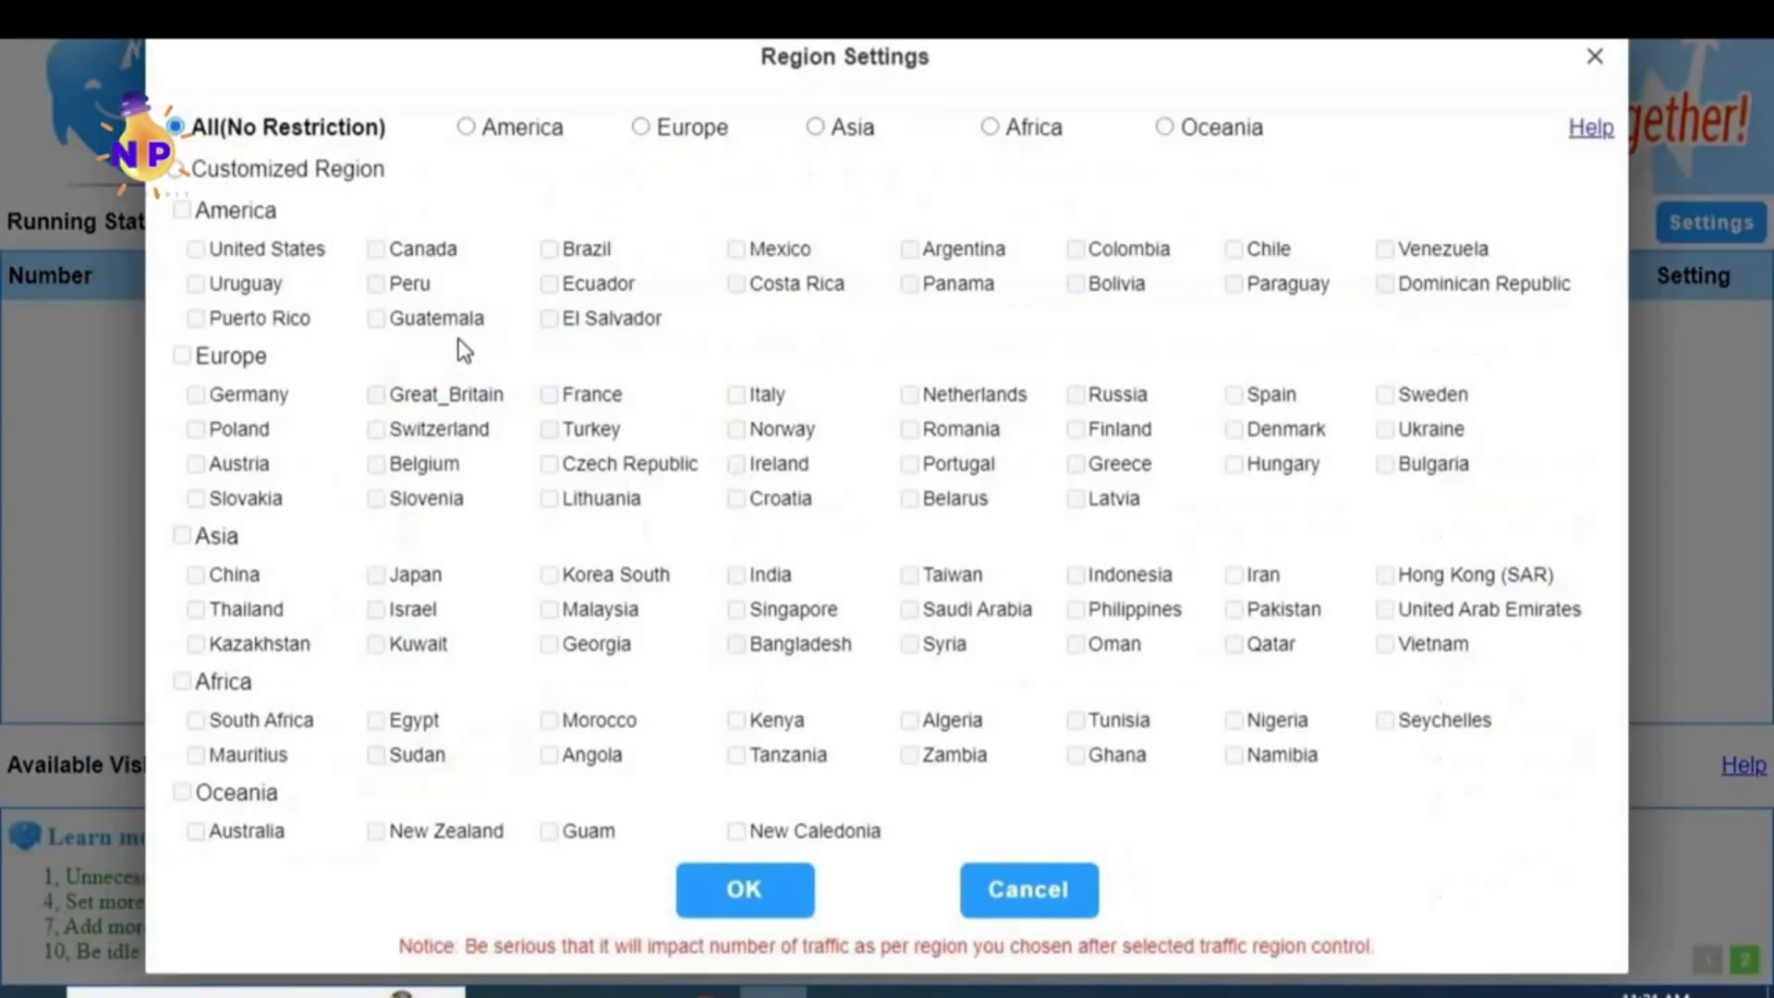
Step: Switch the traffic region settings to Customized Region, and select and clear the whole Africa group
left_click(1509, 767)
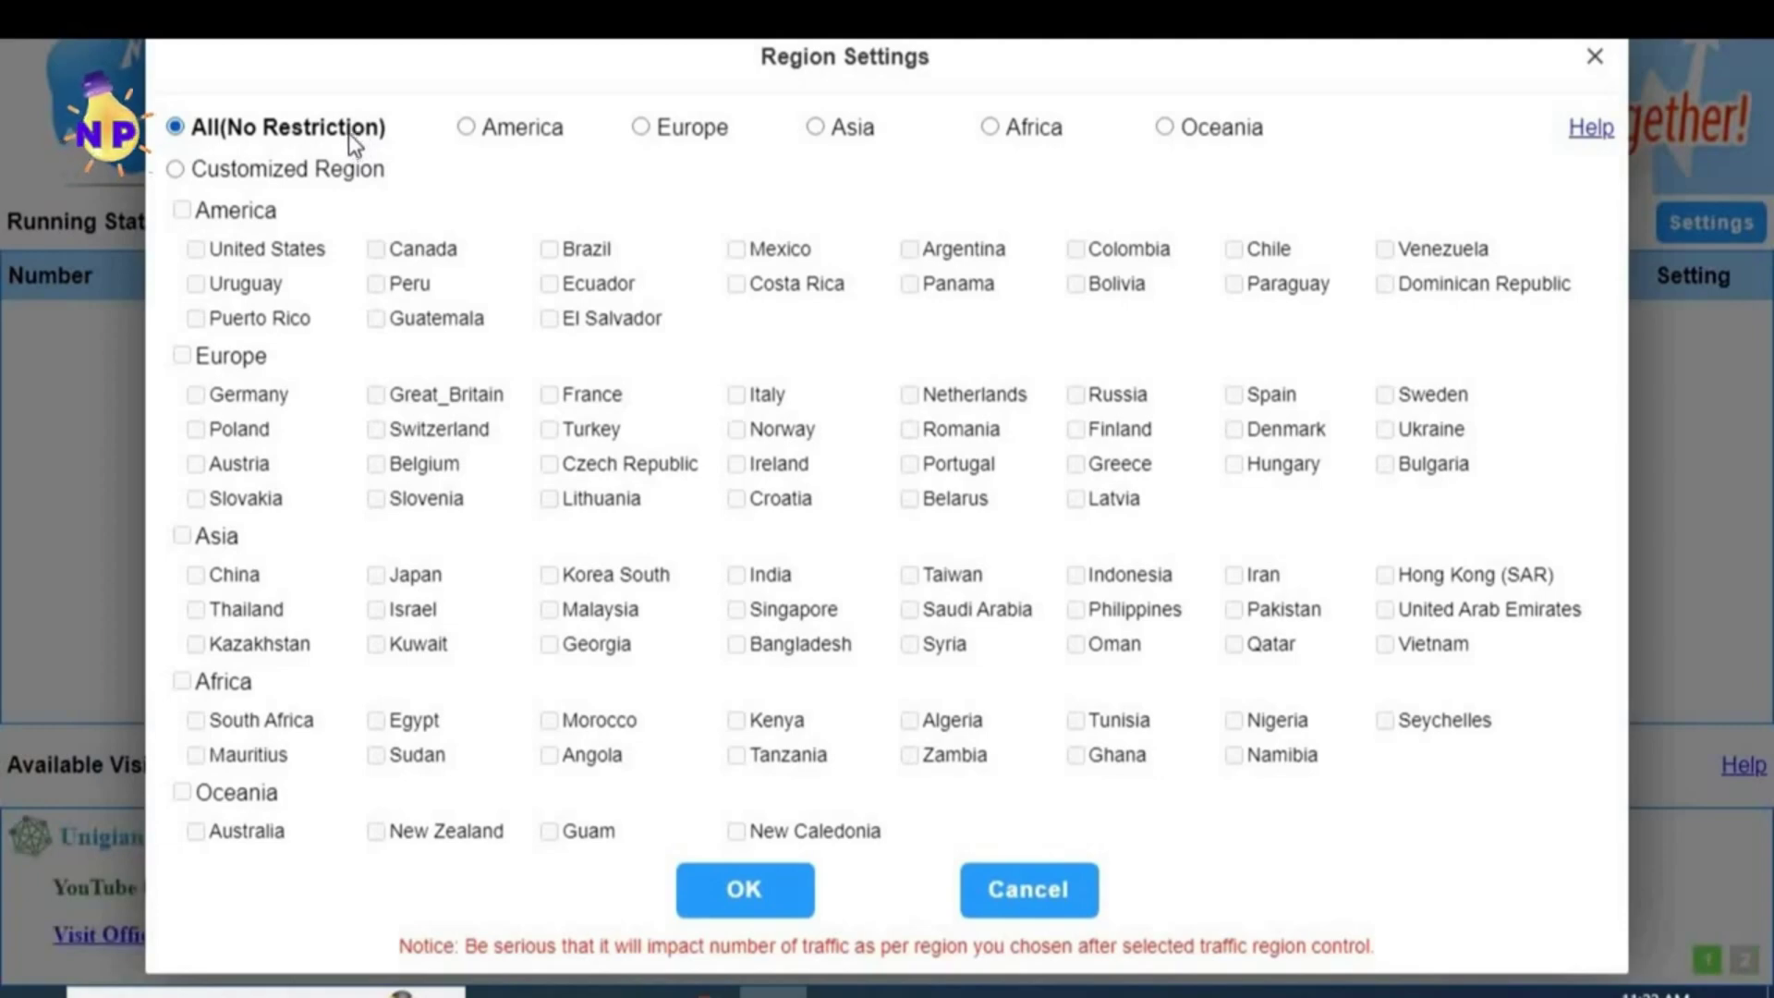
left_click(175, 170)
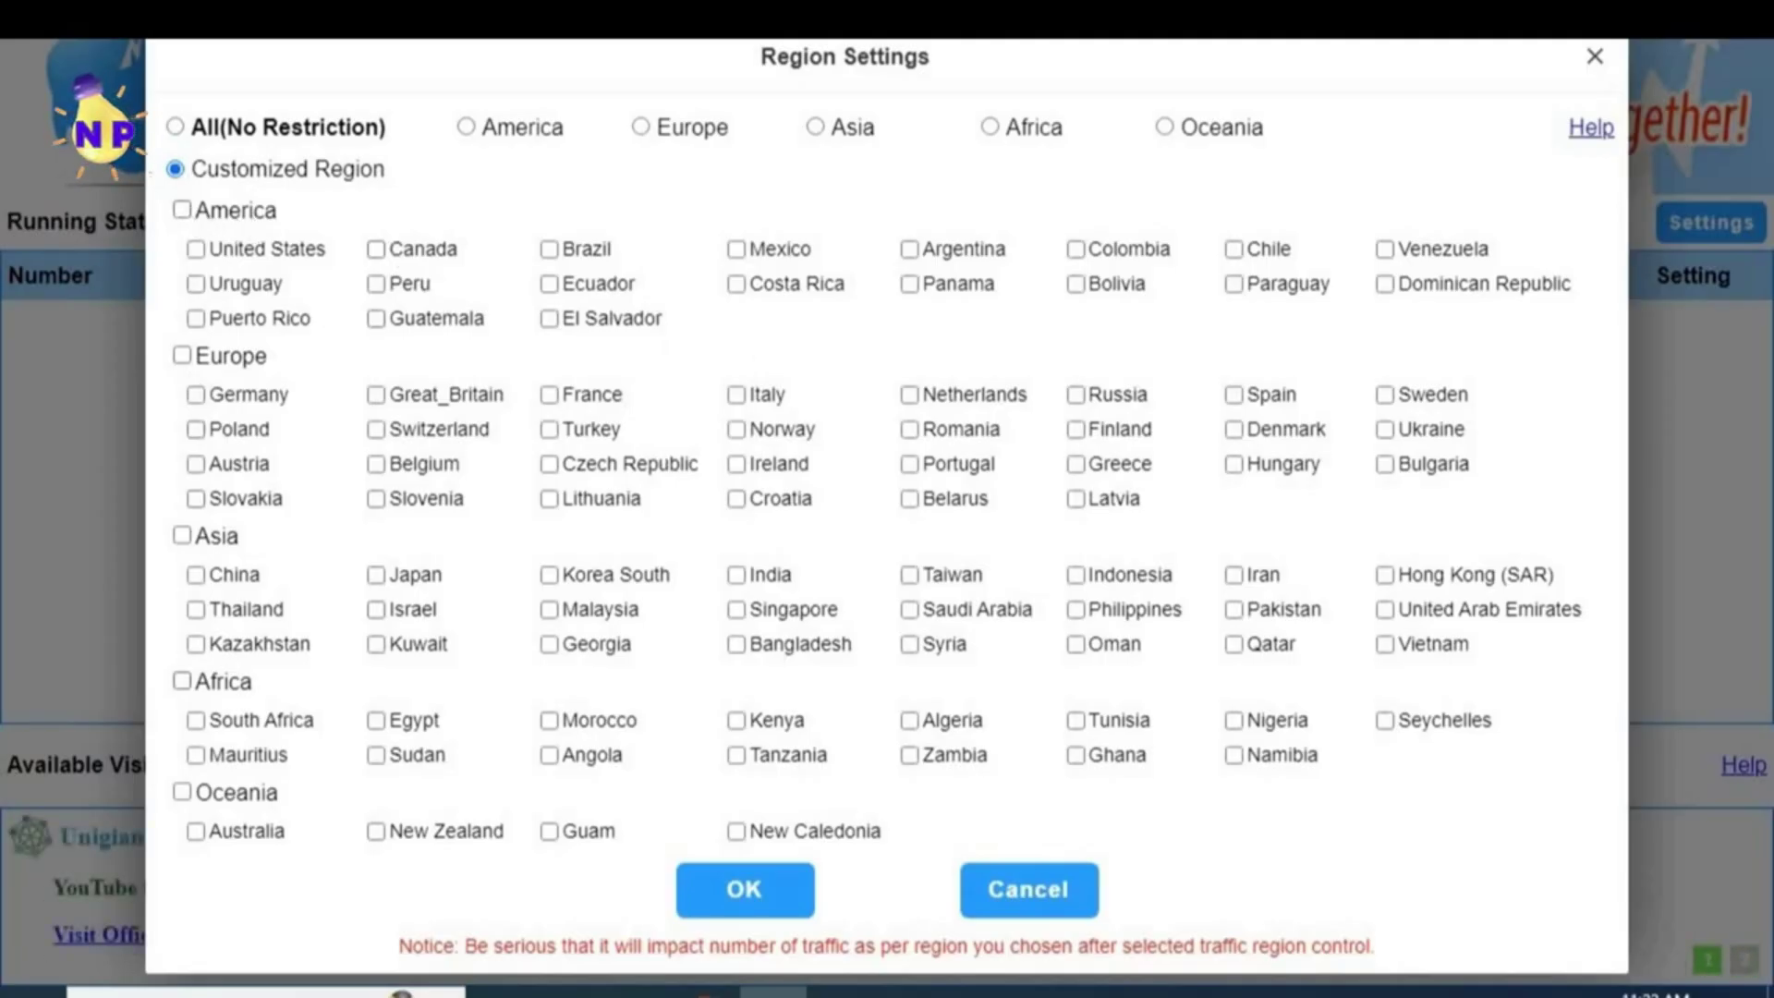
left_click(183, 682)
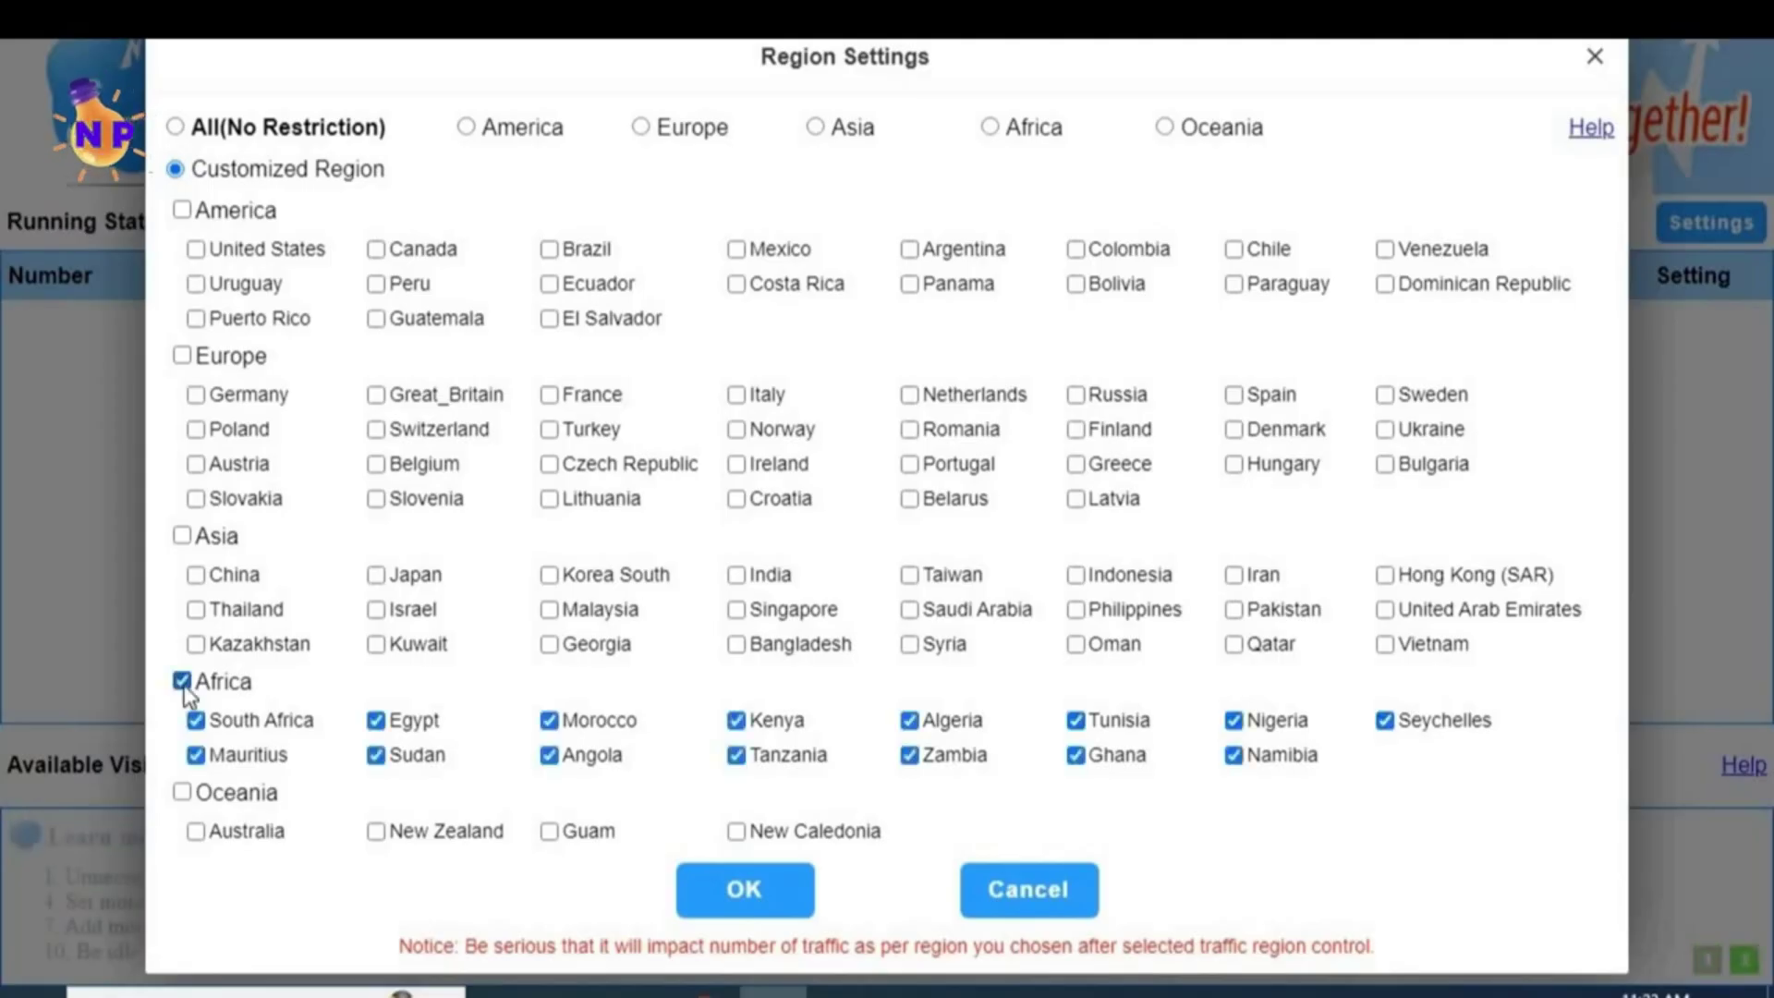
left_click(183, 682)
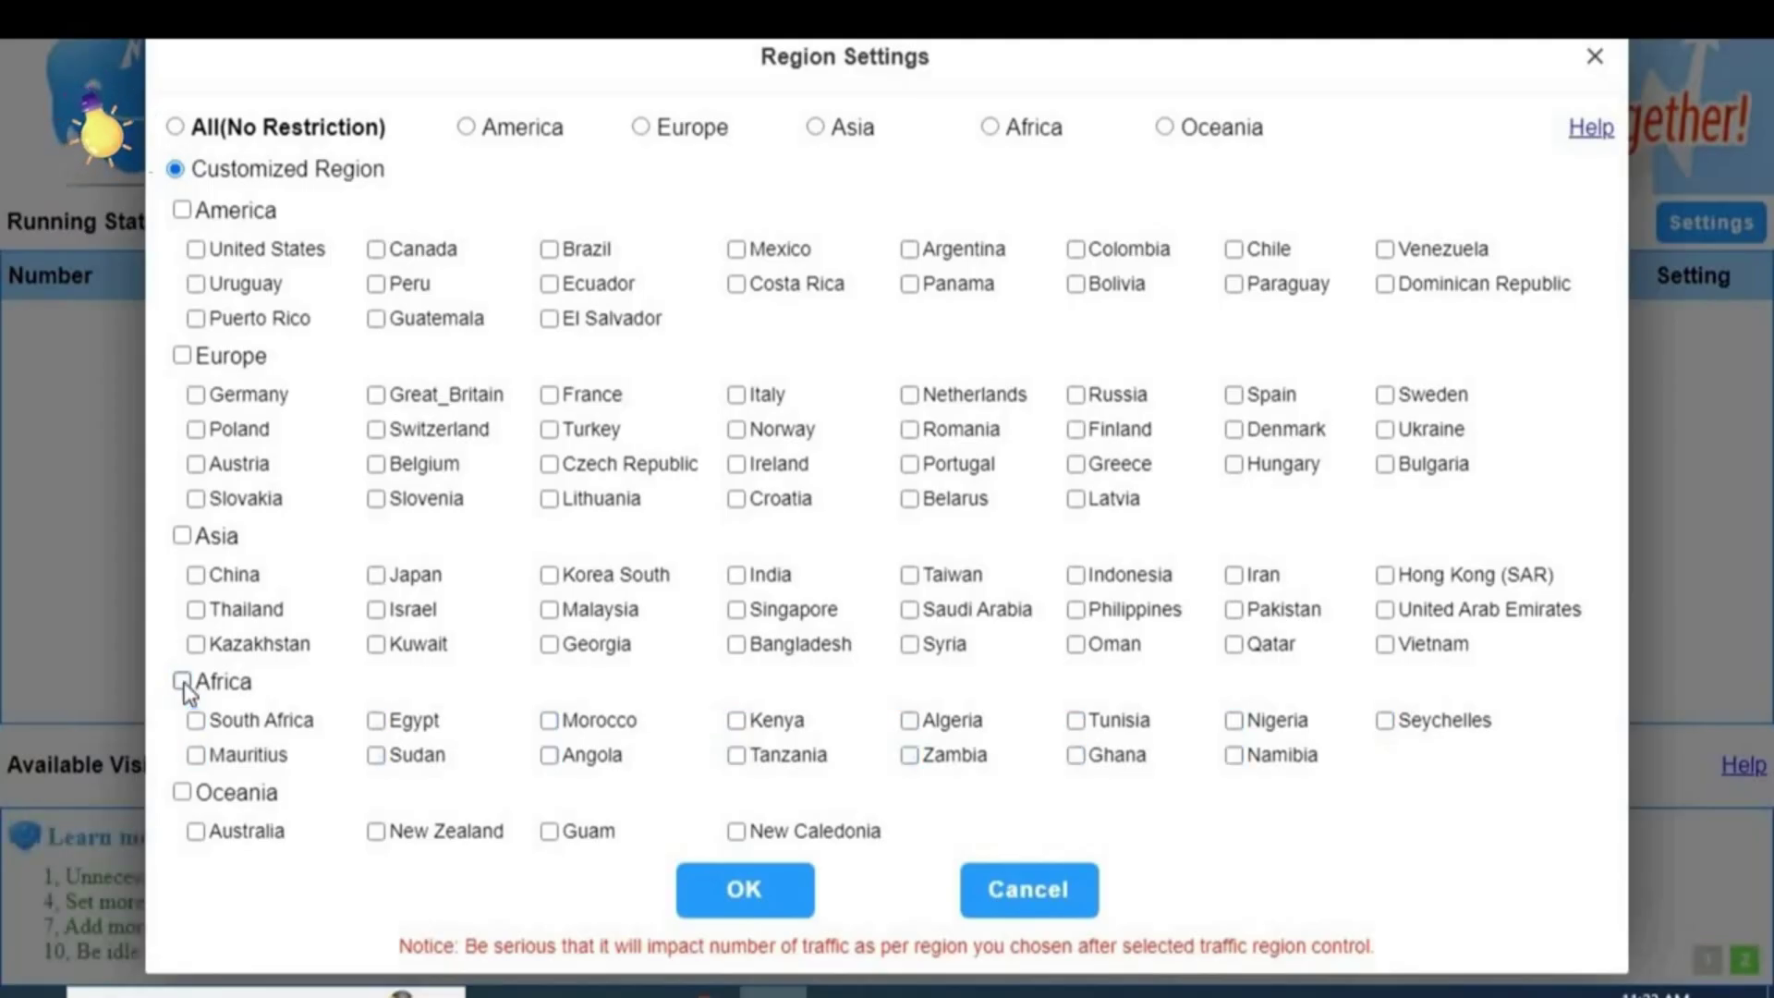
Step: Select Egypt, Tanzania, Saudi Arabia, Syria, Oman, Qatar, India, Great Britain, Turkey and Czech Republic as traffic regions and confirm using them
left_click(374, 719)
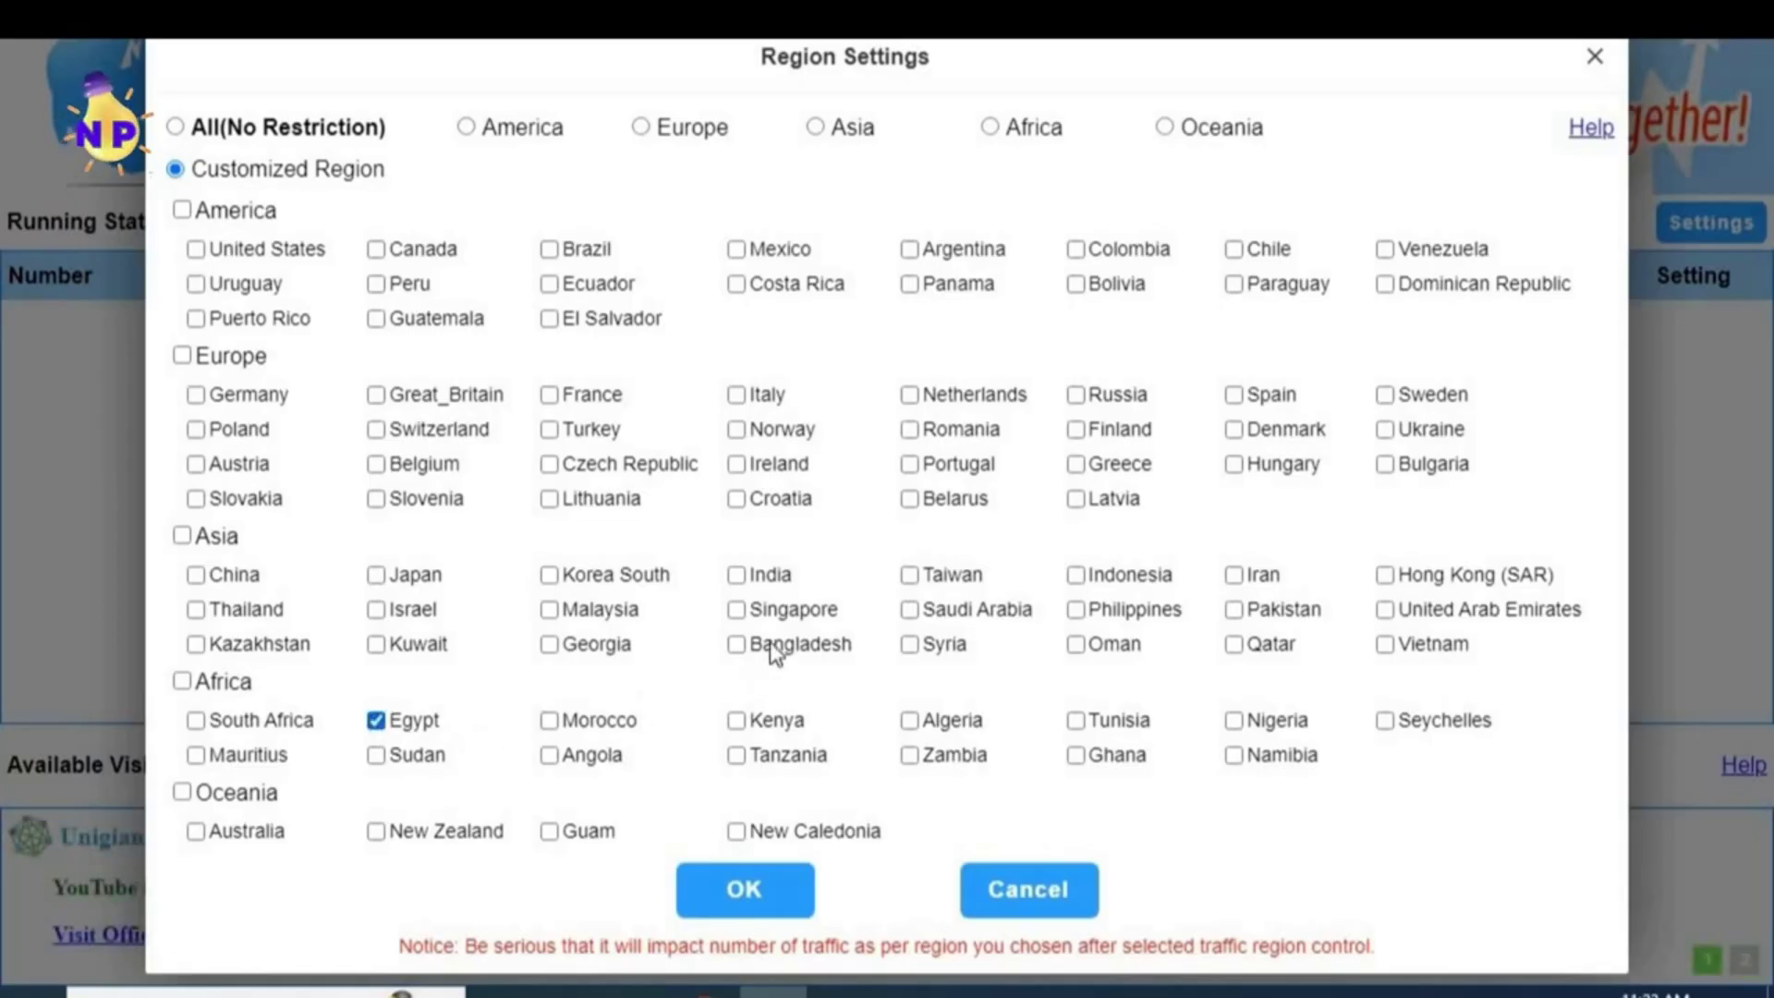
left_click(910, 611)
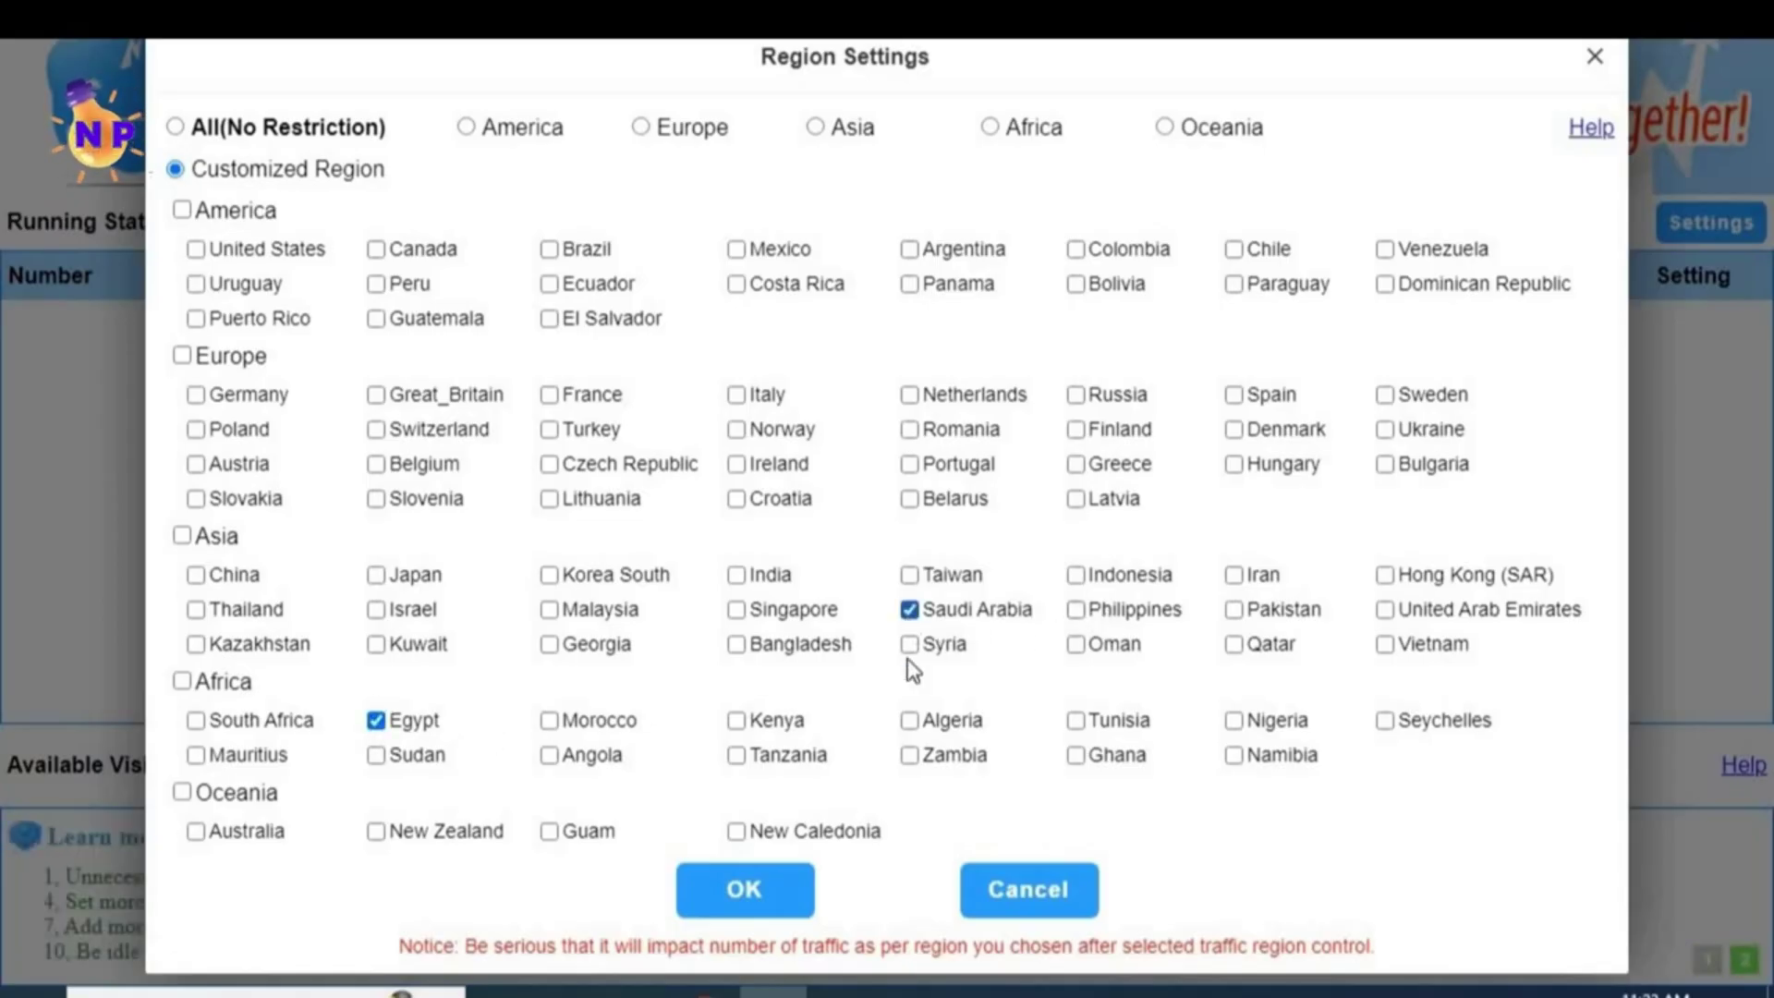
left_click(911, 645)
left_click(1075, 644)
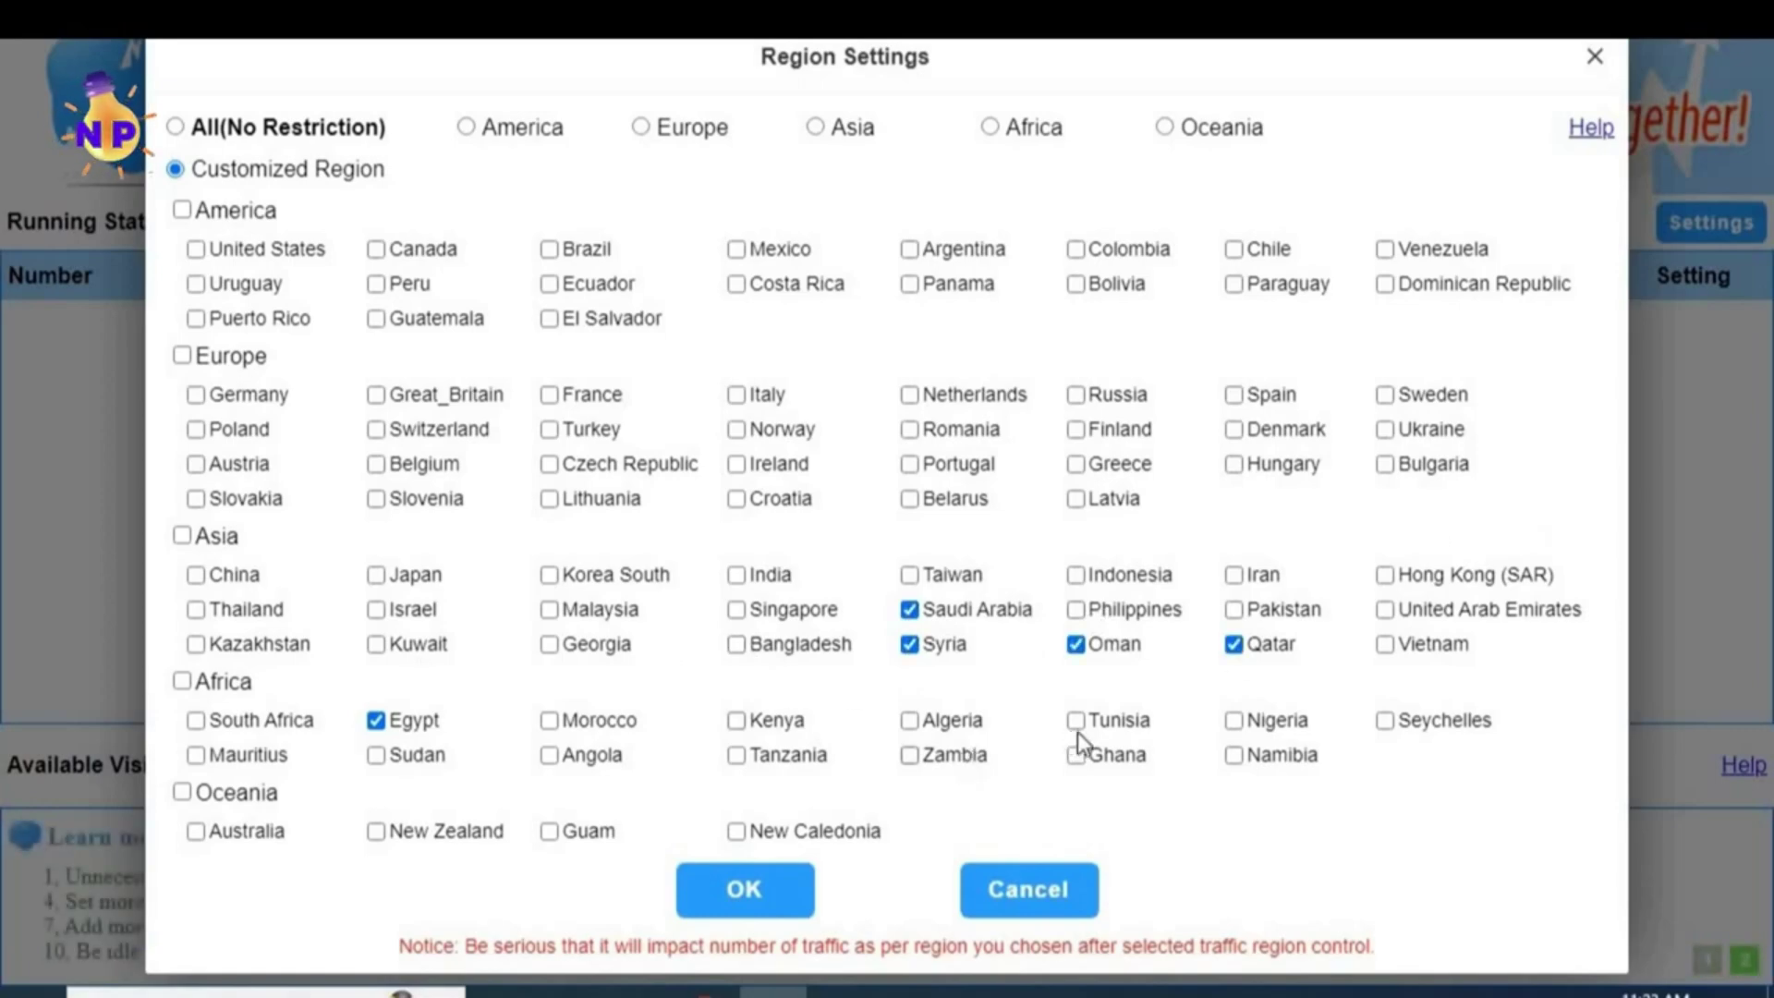
left_click(739, 757)
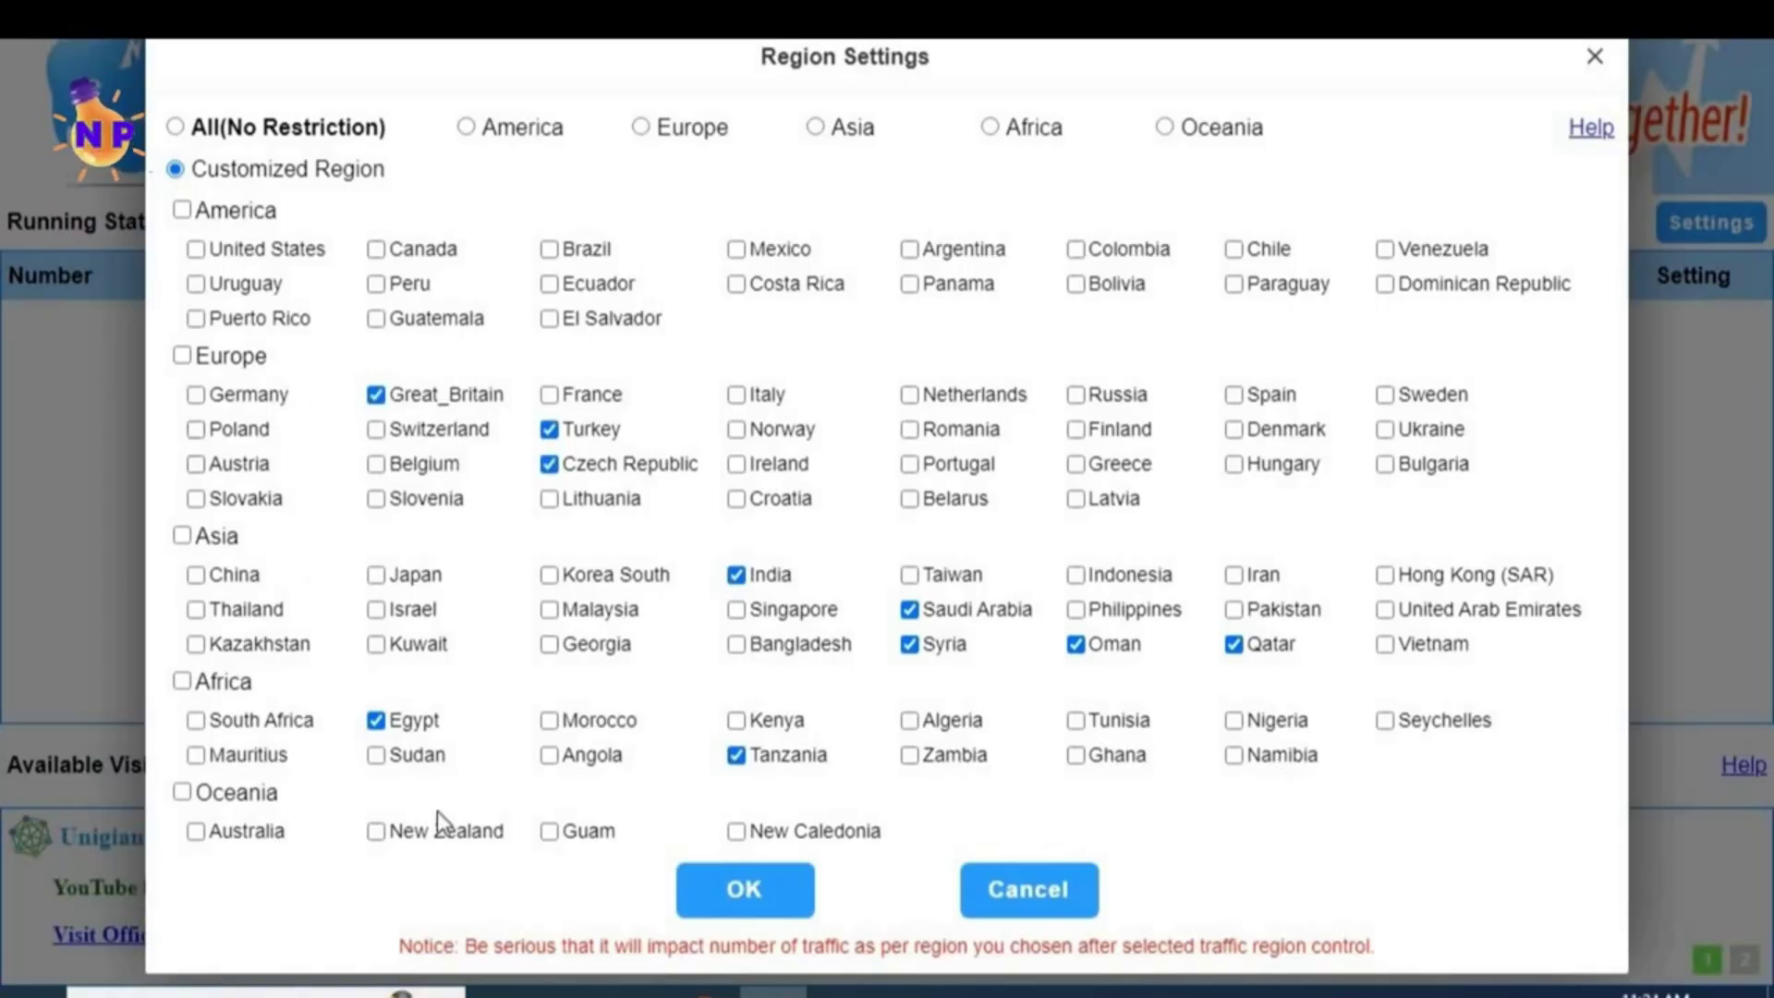
left_click(746, 906)
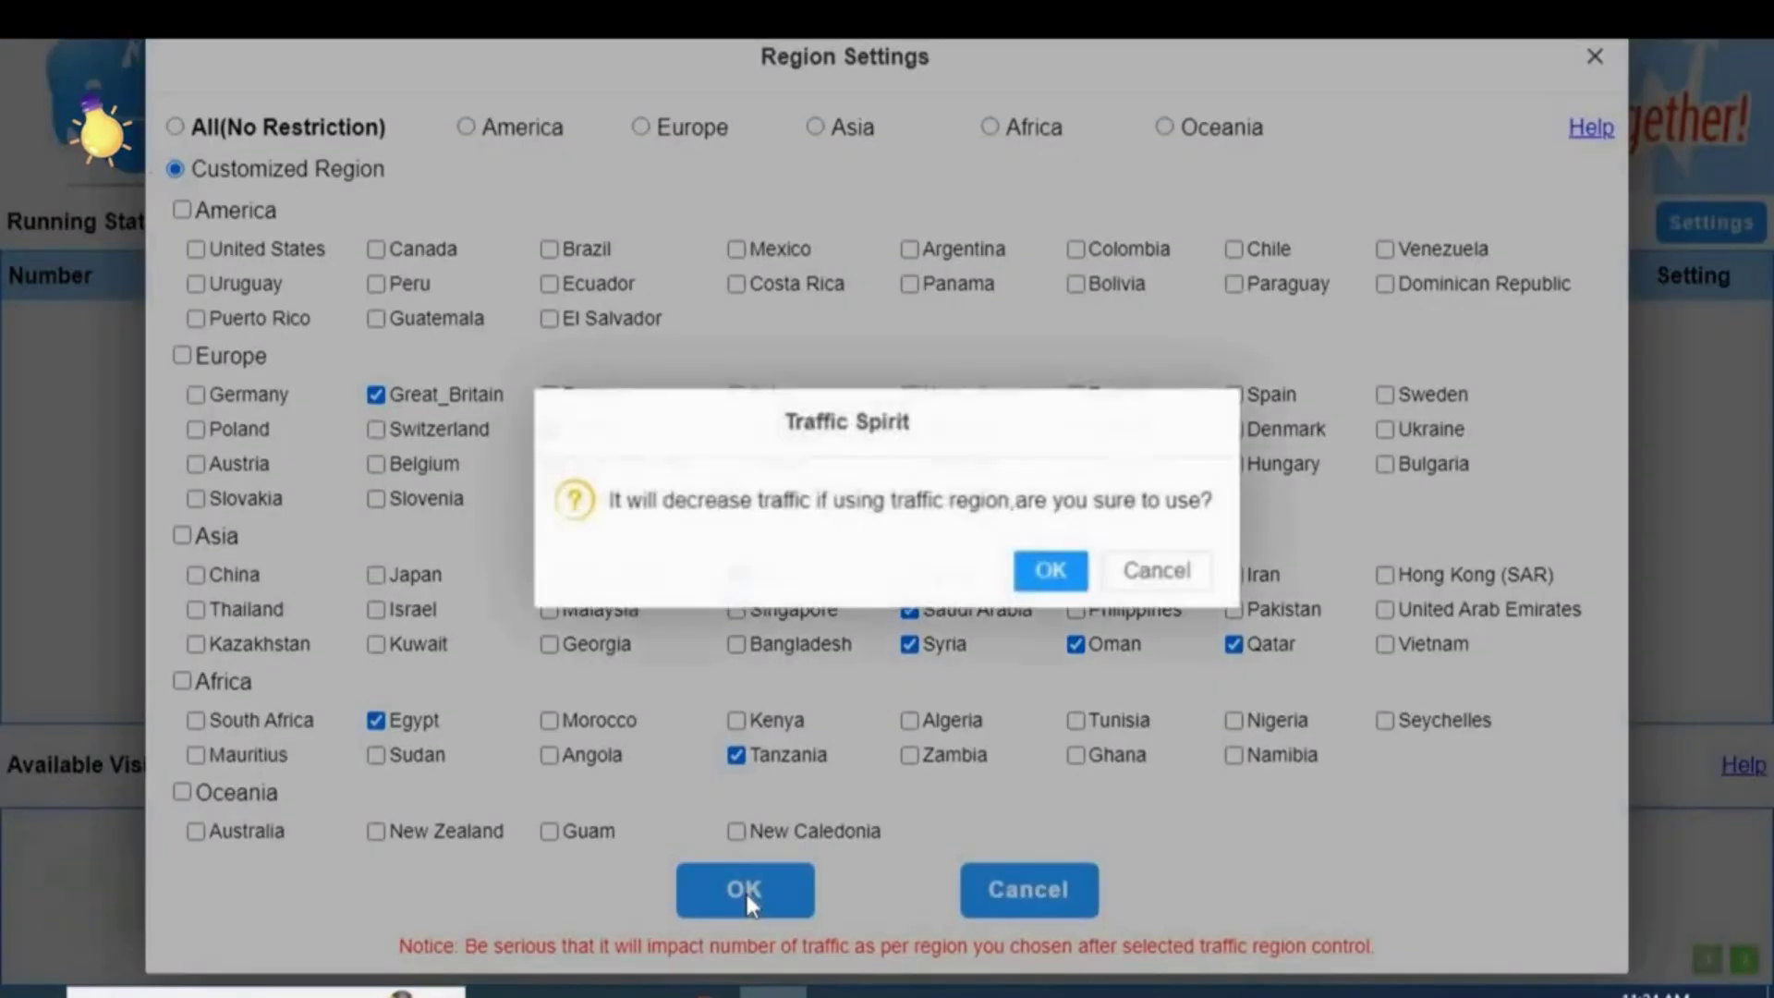
left_click(1053, 571)
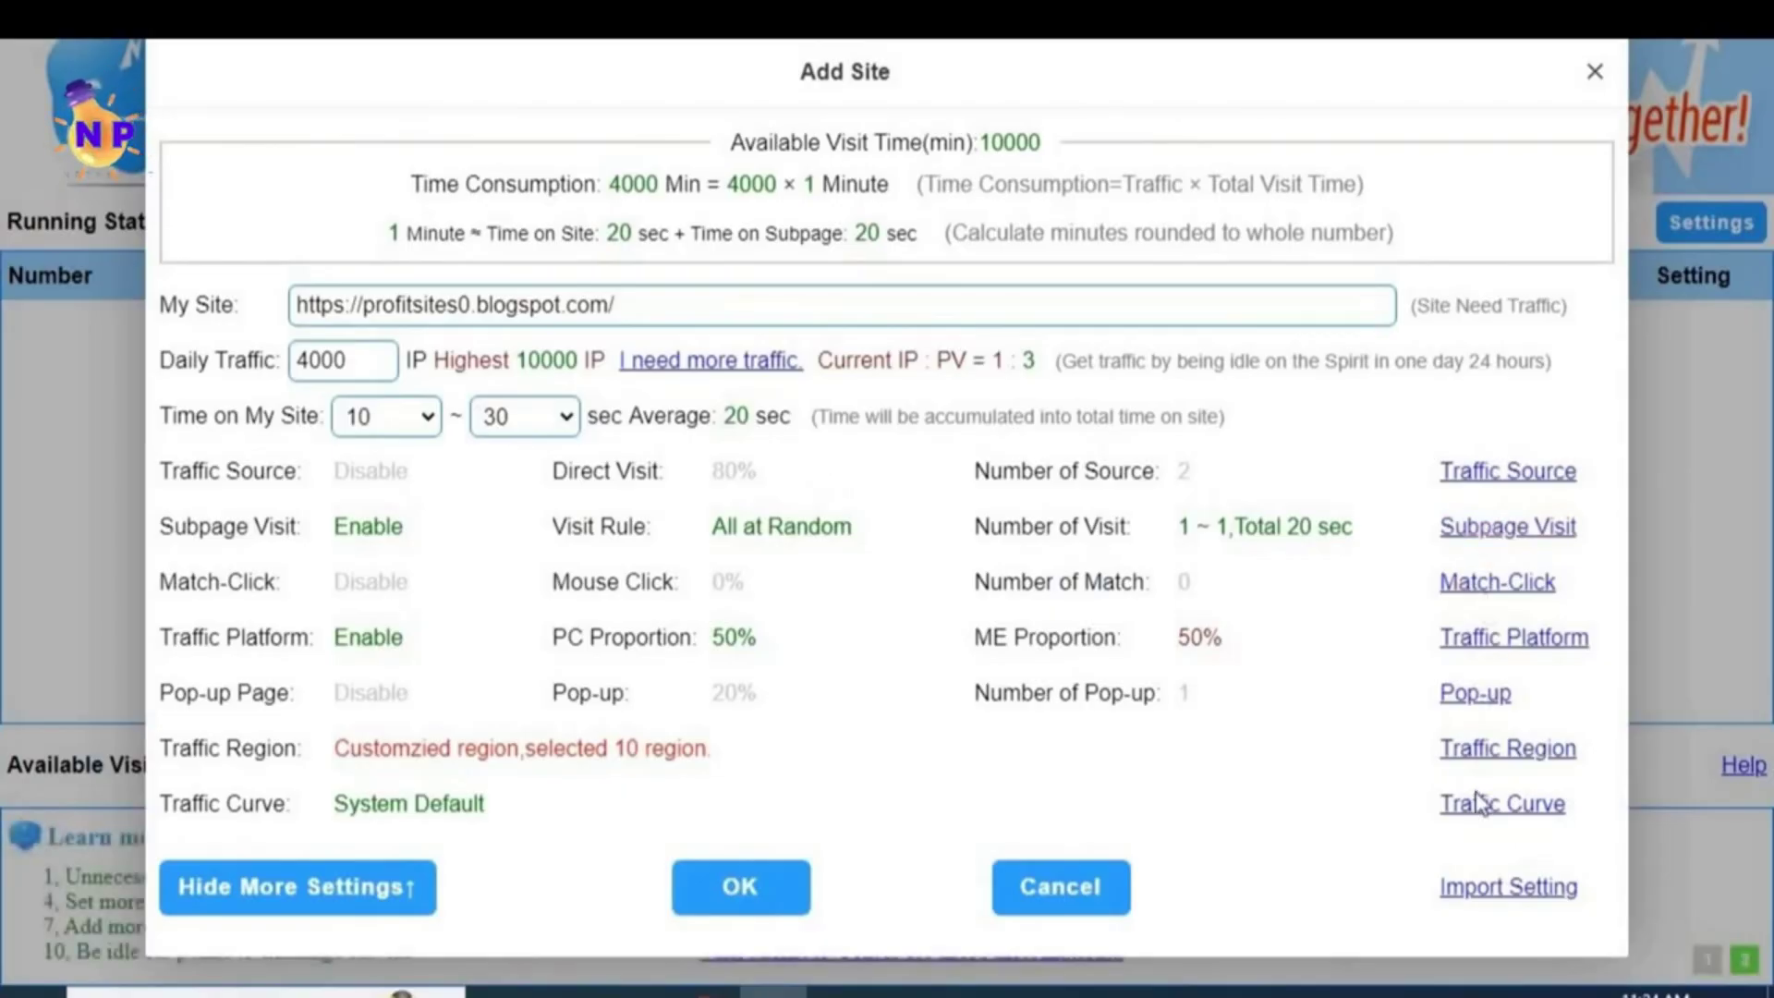
left_click(1494, 879)
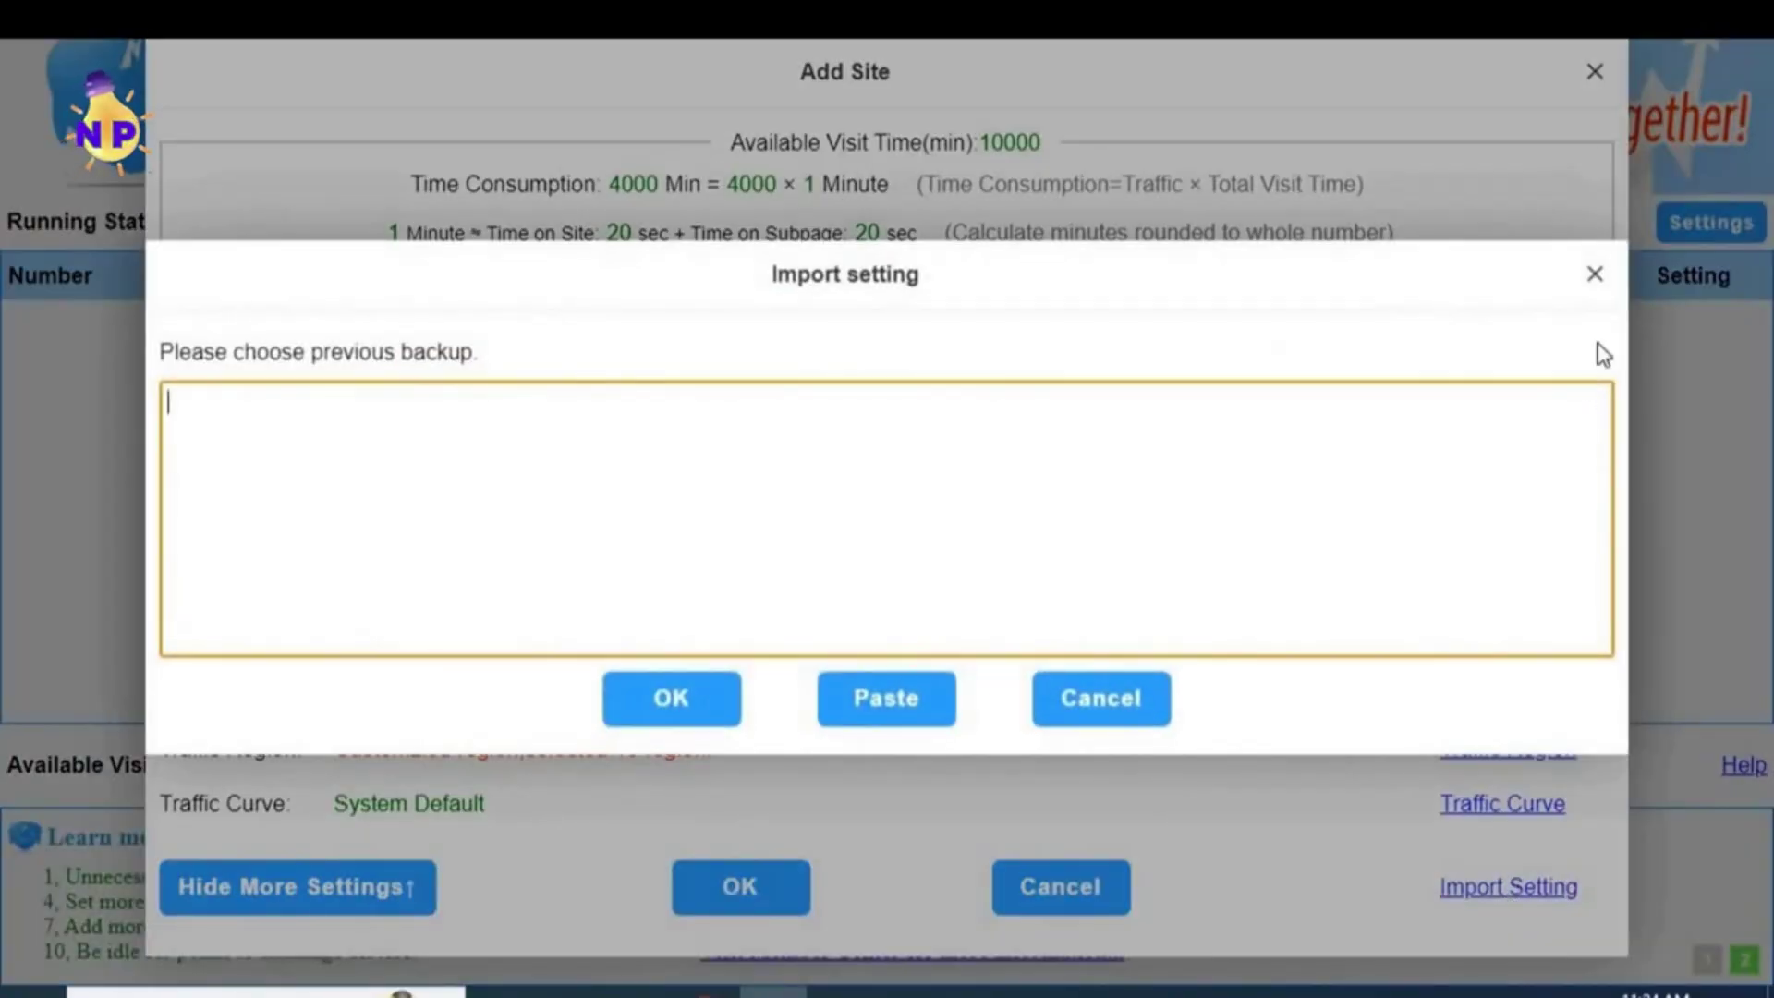
left_click(1593, 276)
left_click(1479, 531)
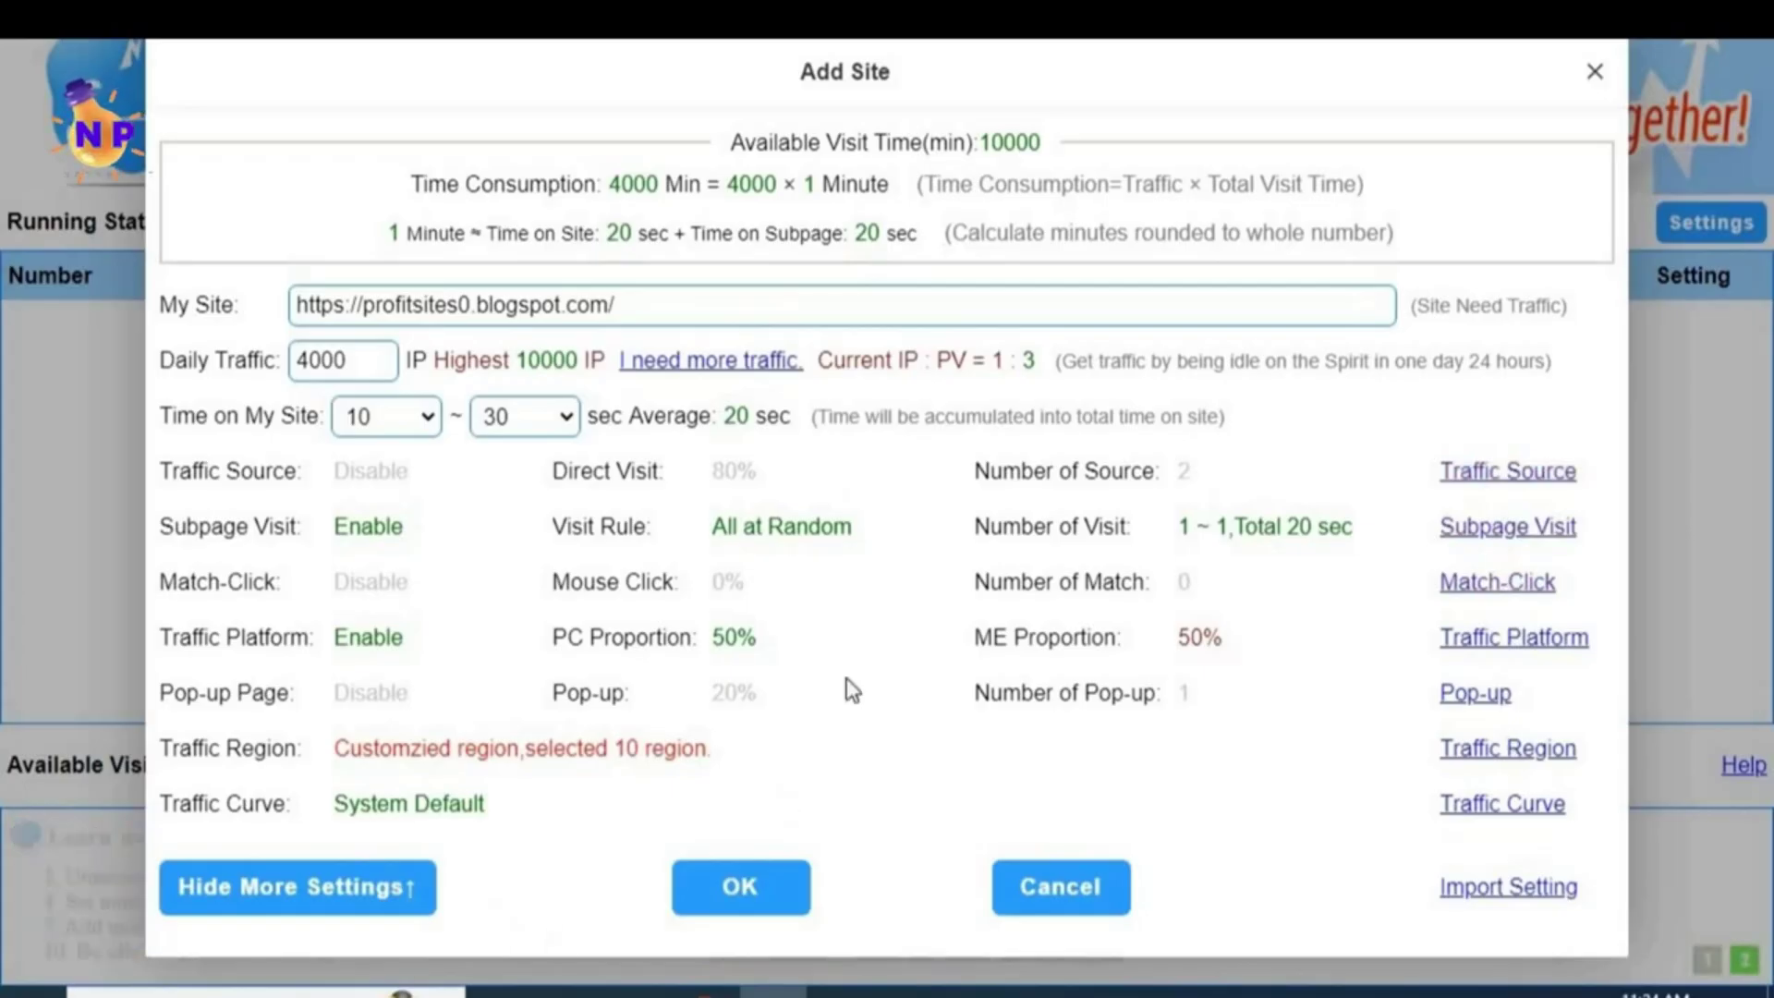
Step: Confirm adding the blog site with its configured options, and reopen its settings to review them
left_click(739, 887)
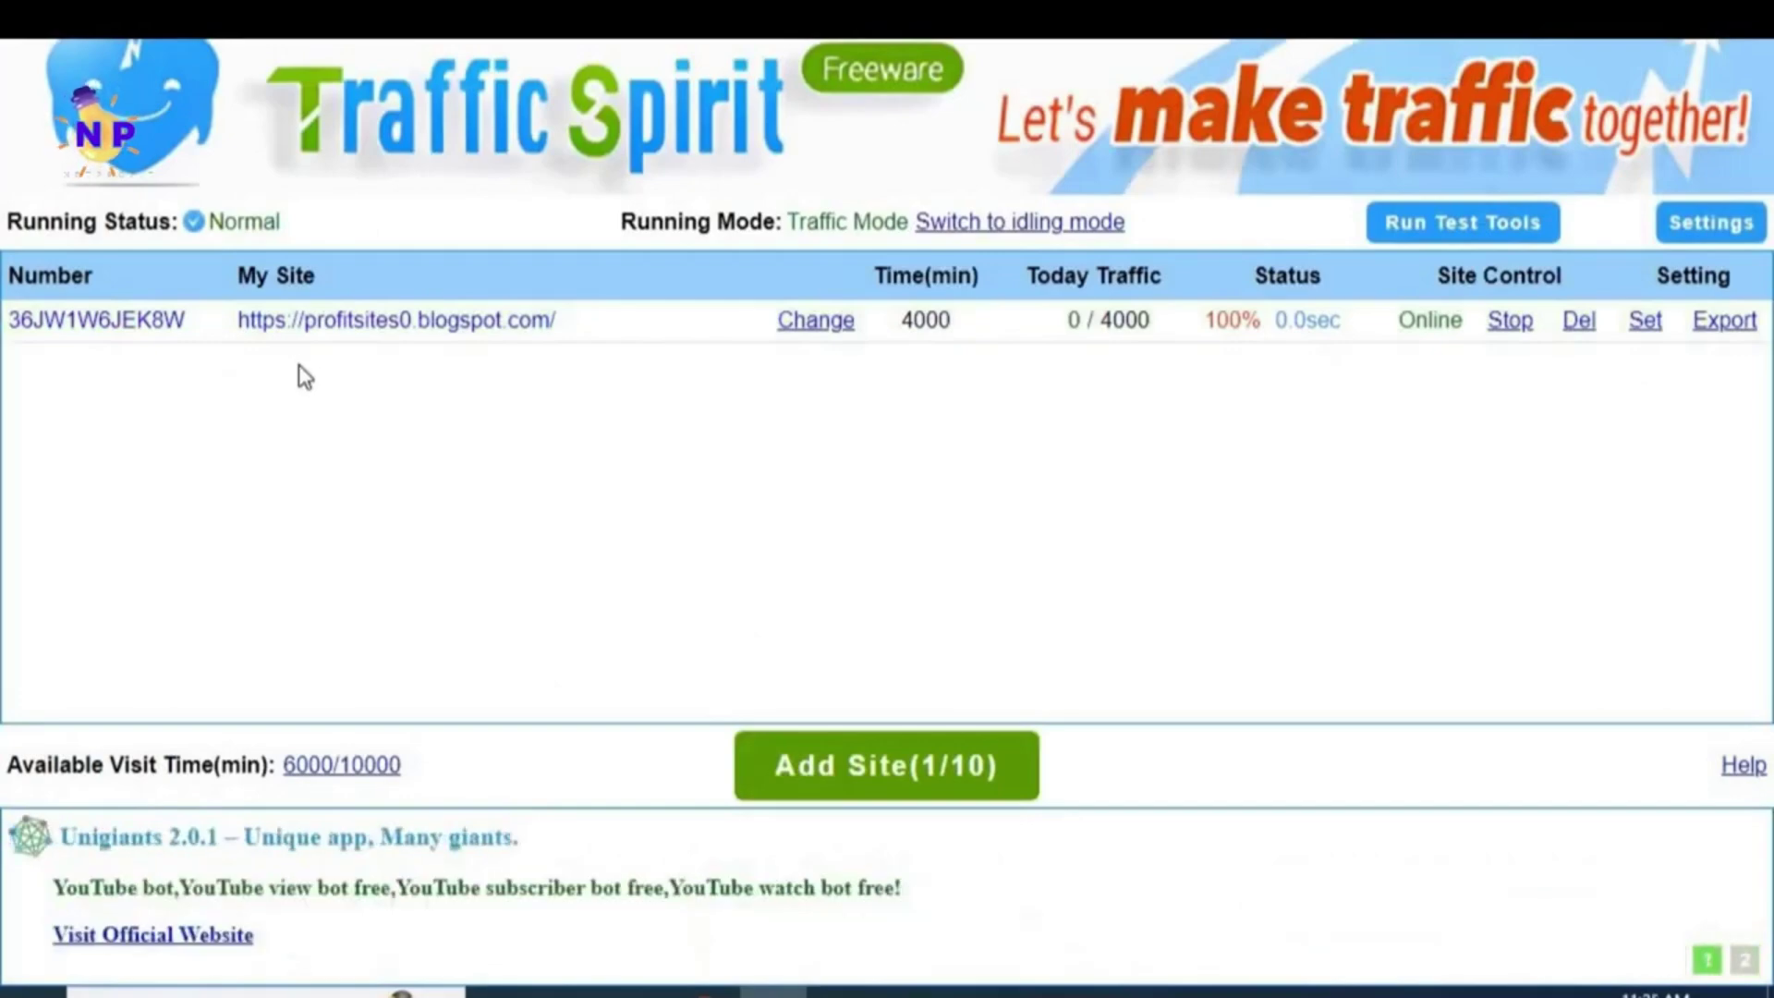
left_click(1643, 324)
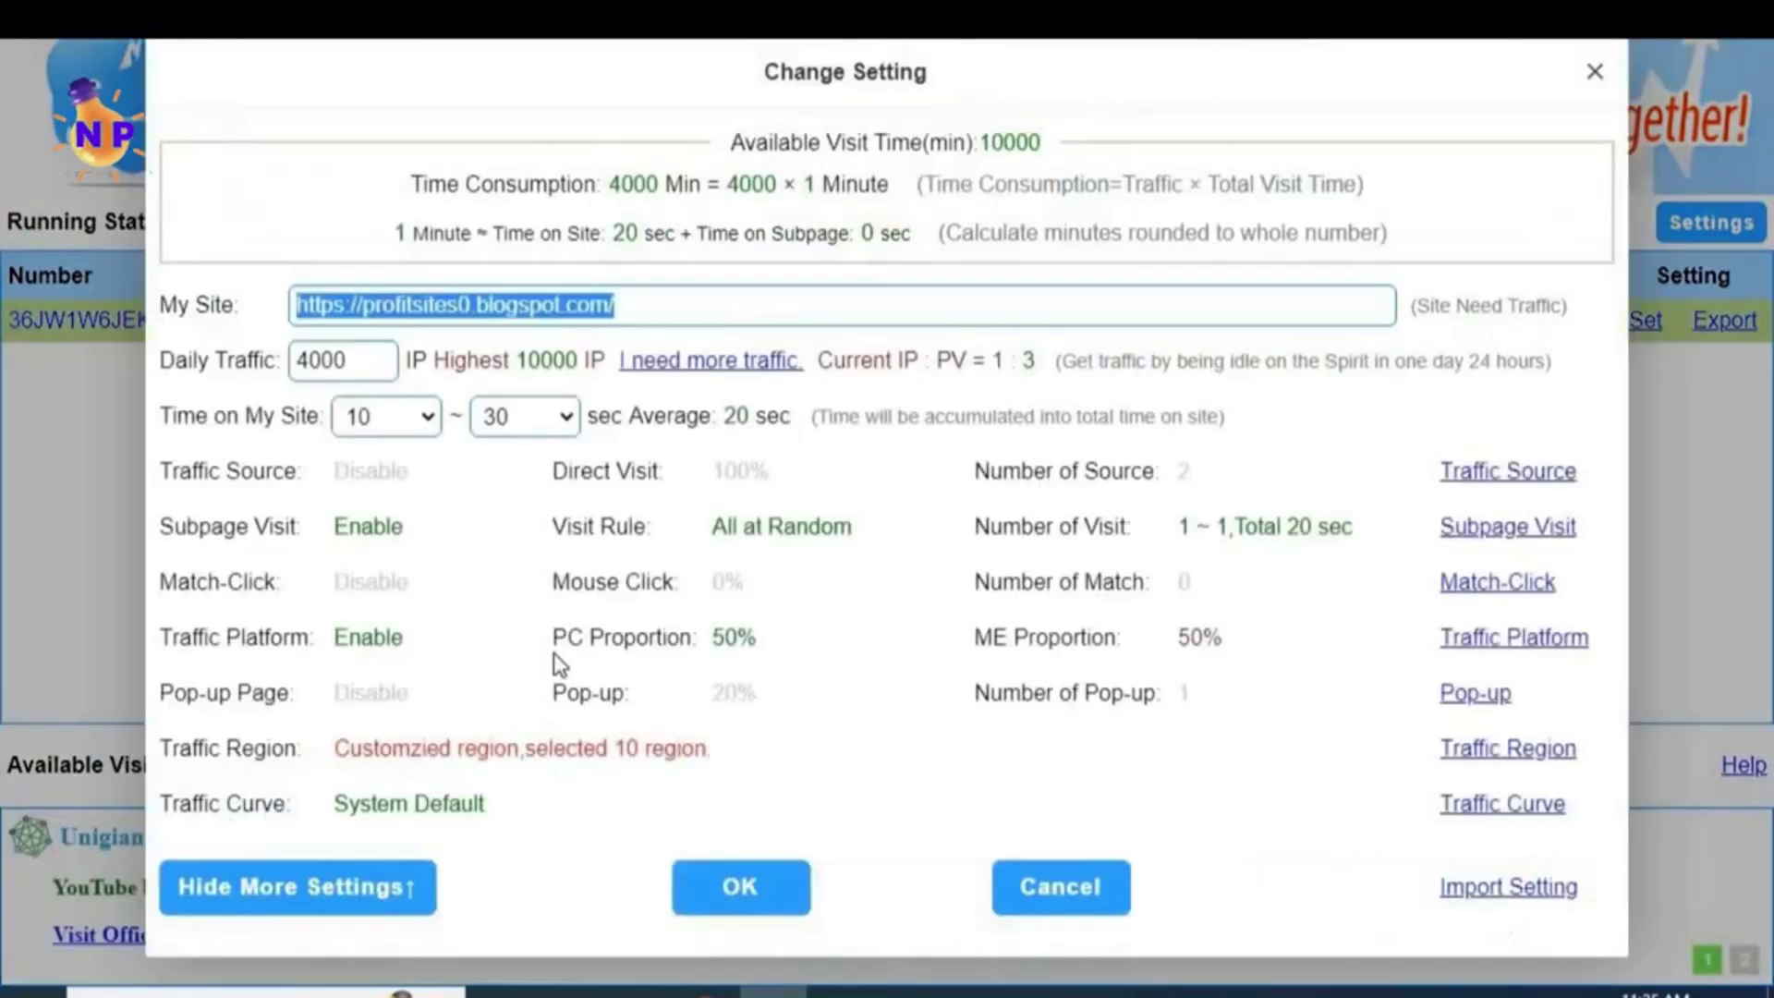
left_click(1597, 74)
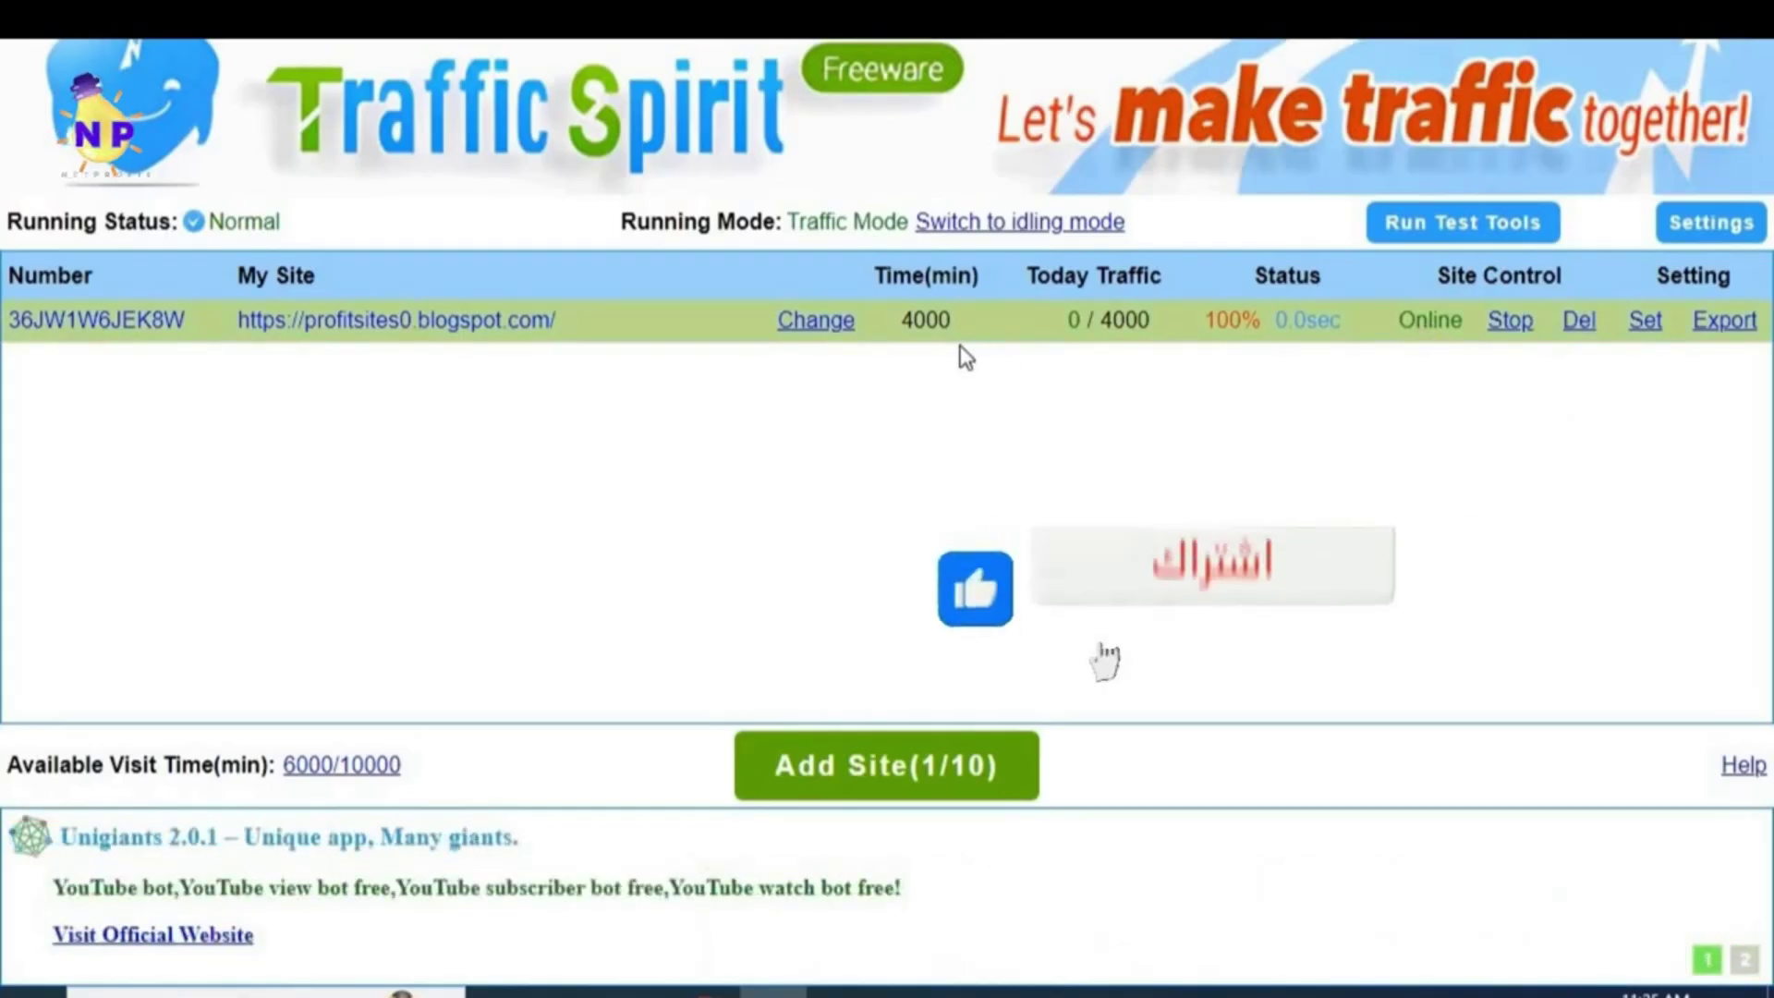
Step: Stop the traffic to the blog site and confirm disabling it
left_click(1509, 322)
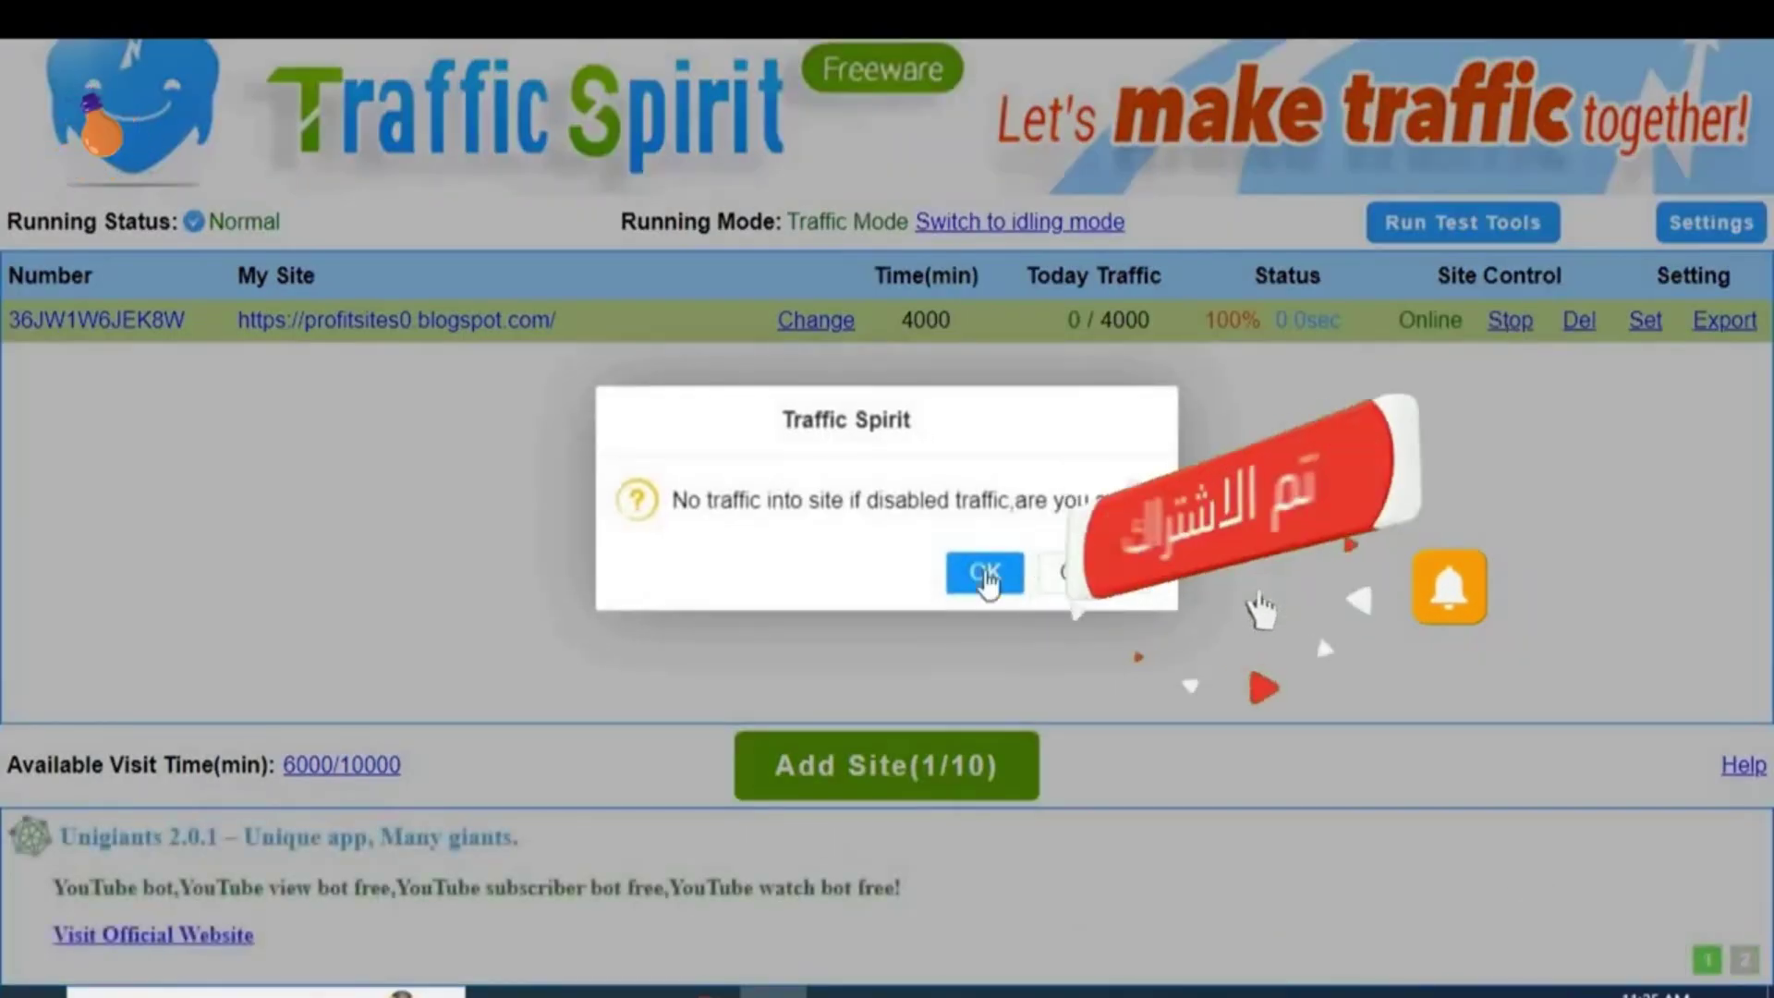
left_click(985, 572)
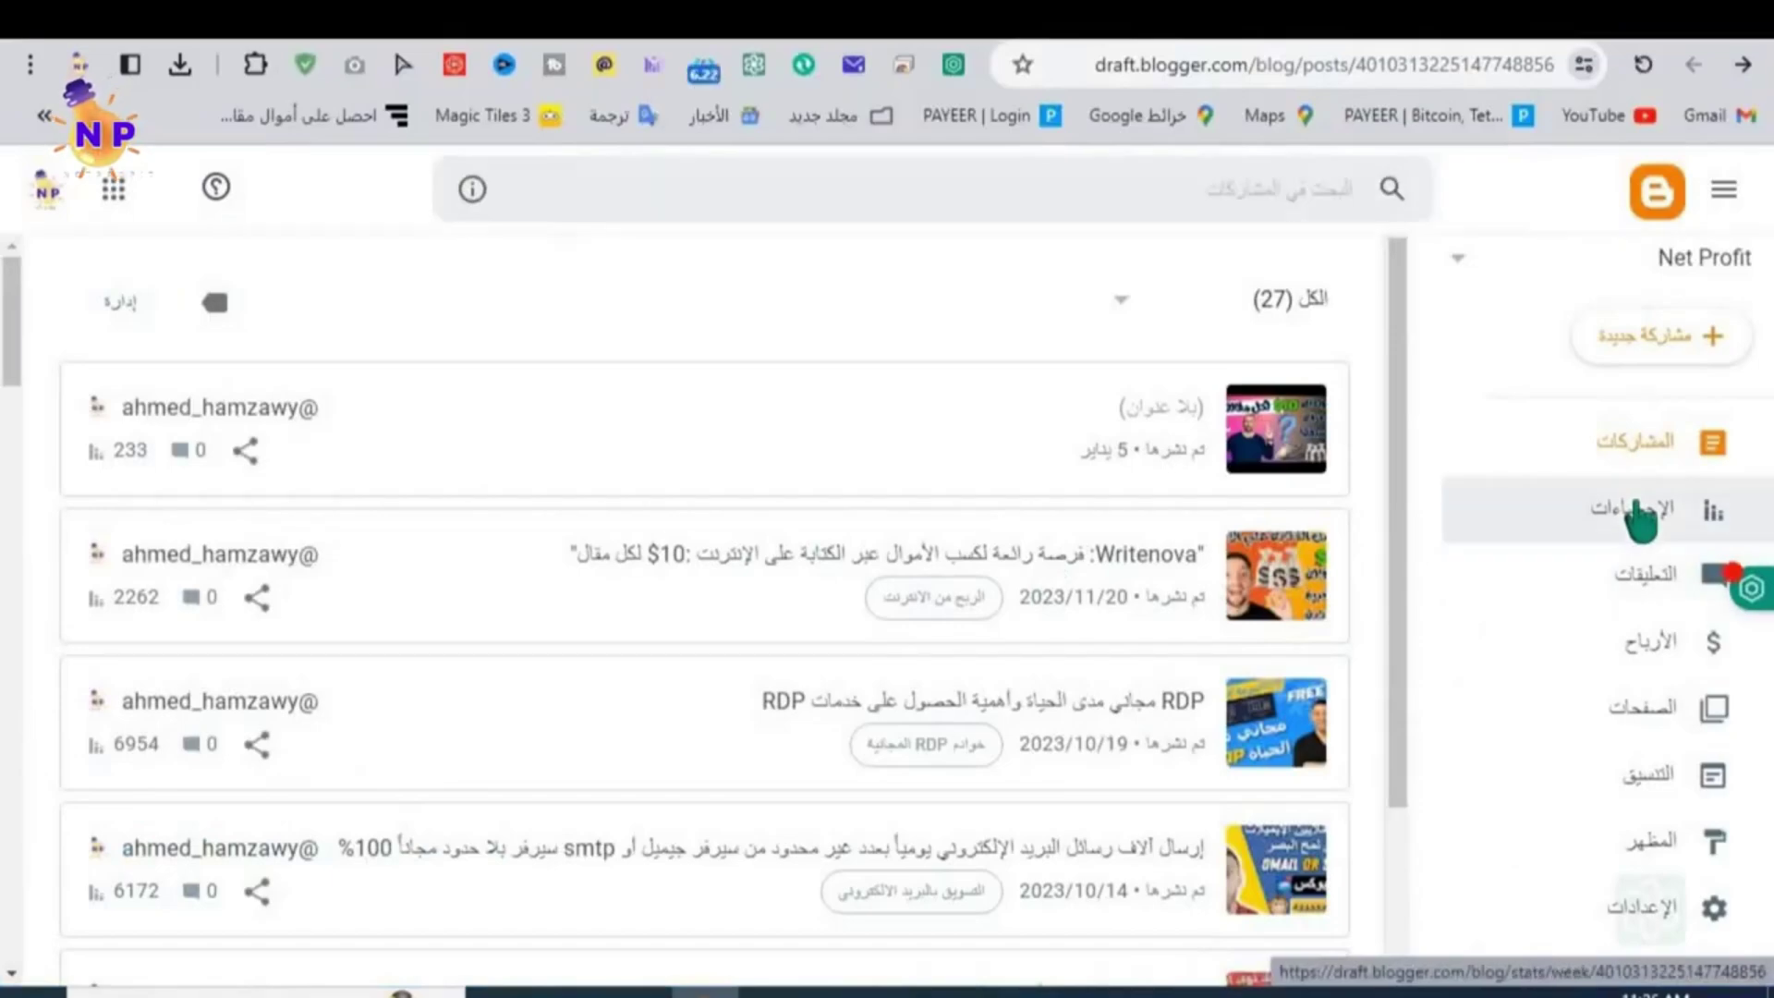
Step: Open the blog's statistics in Blogger and set the reporting period to Now (الآن)
left_click(1642, 514)
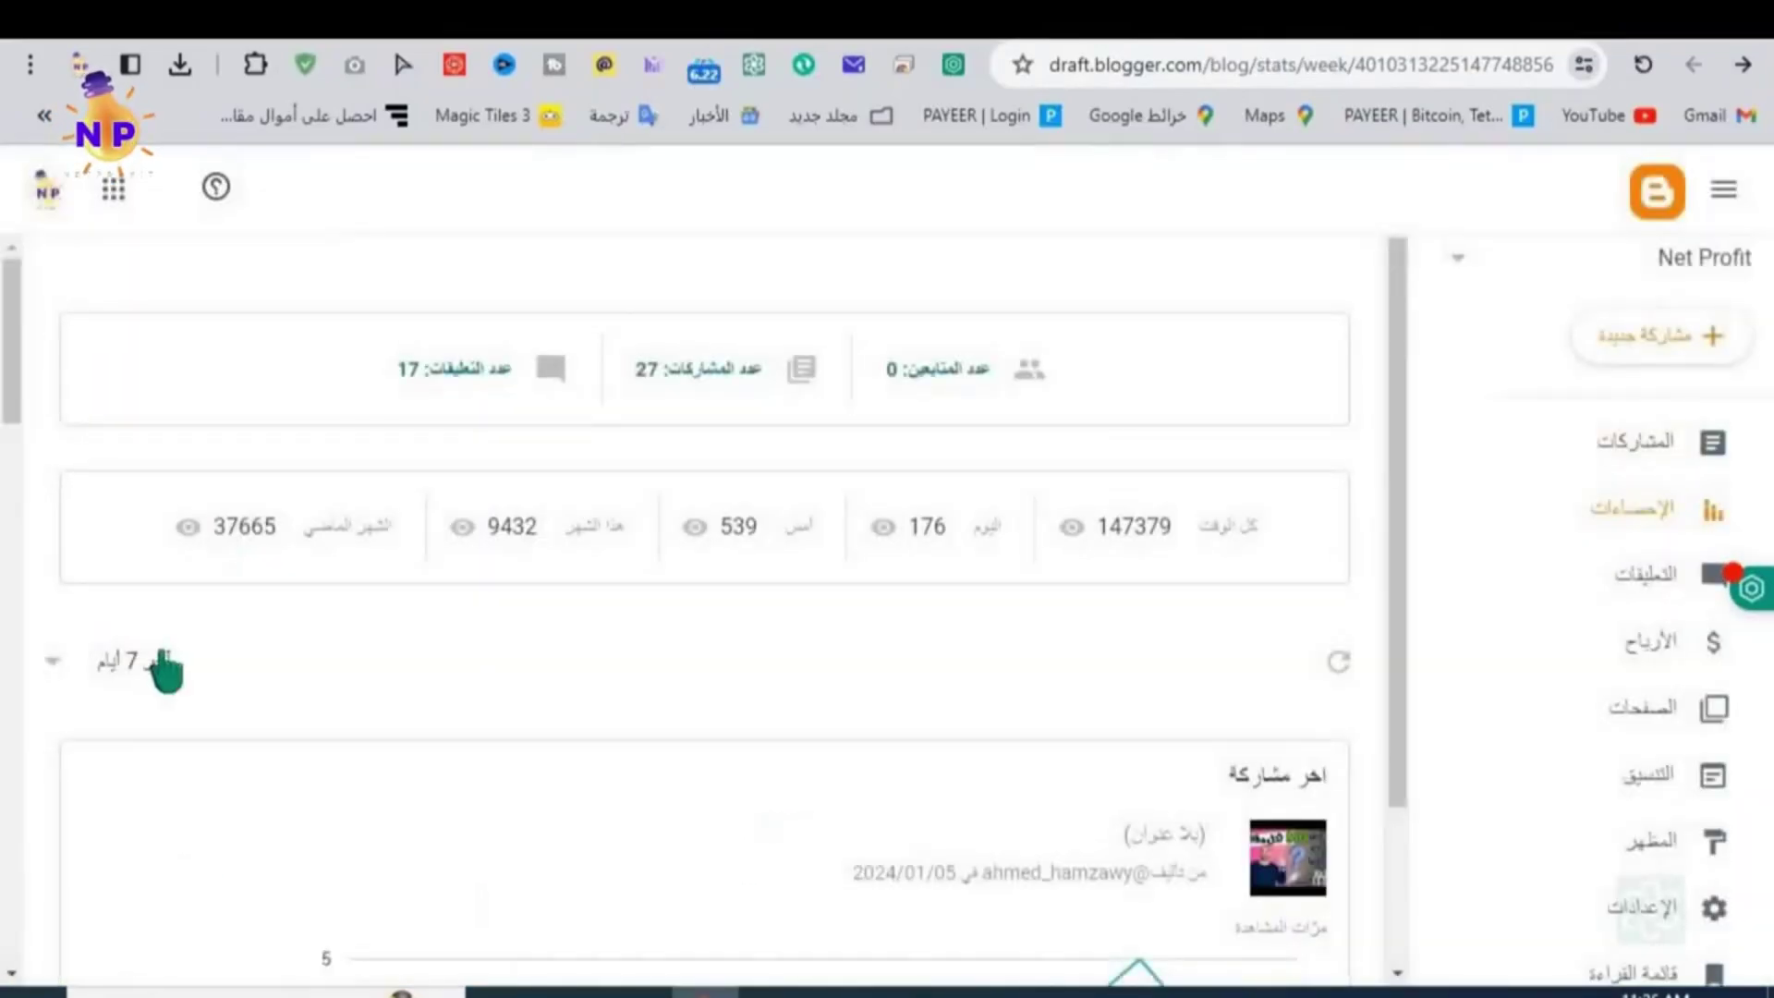
left_click(125, 666)
scroll(150, 647, "down", 2)
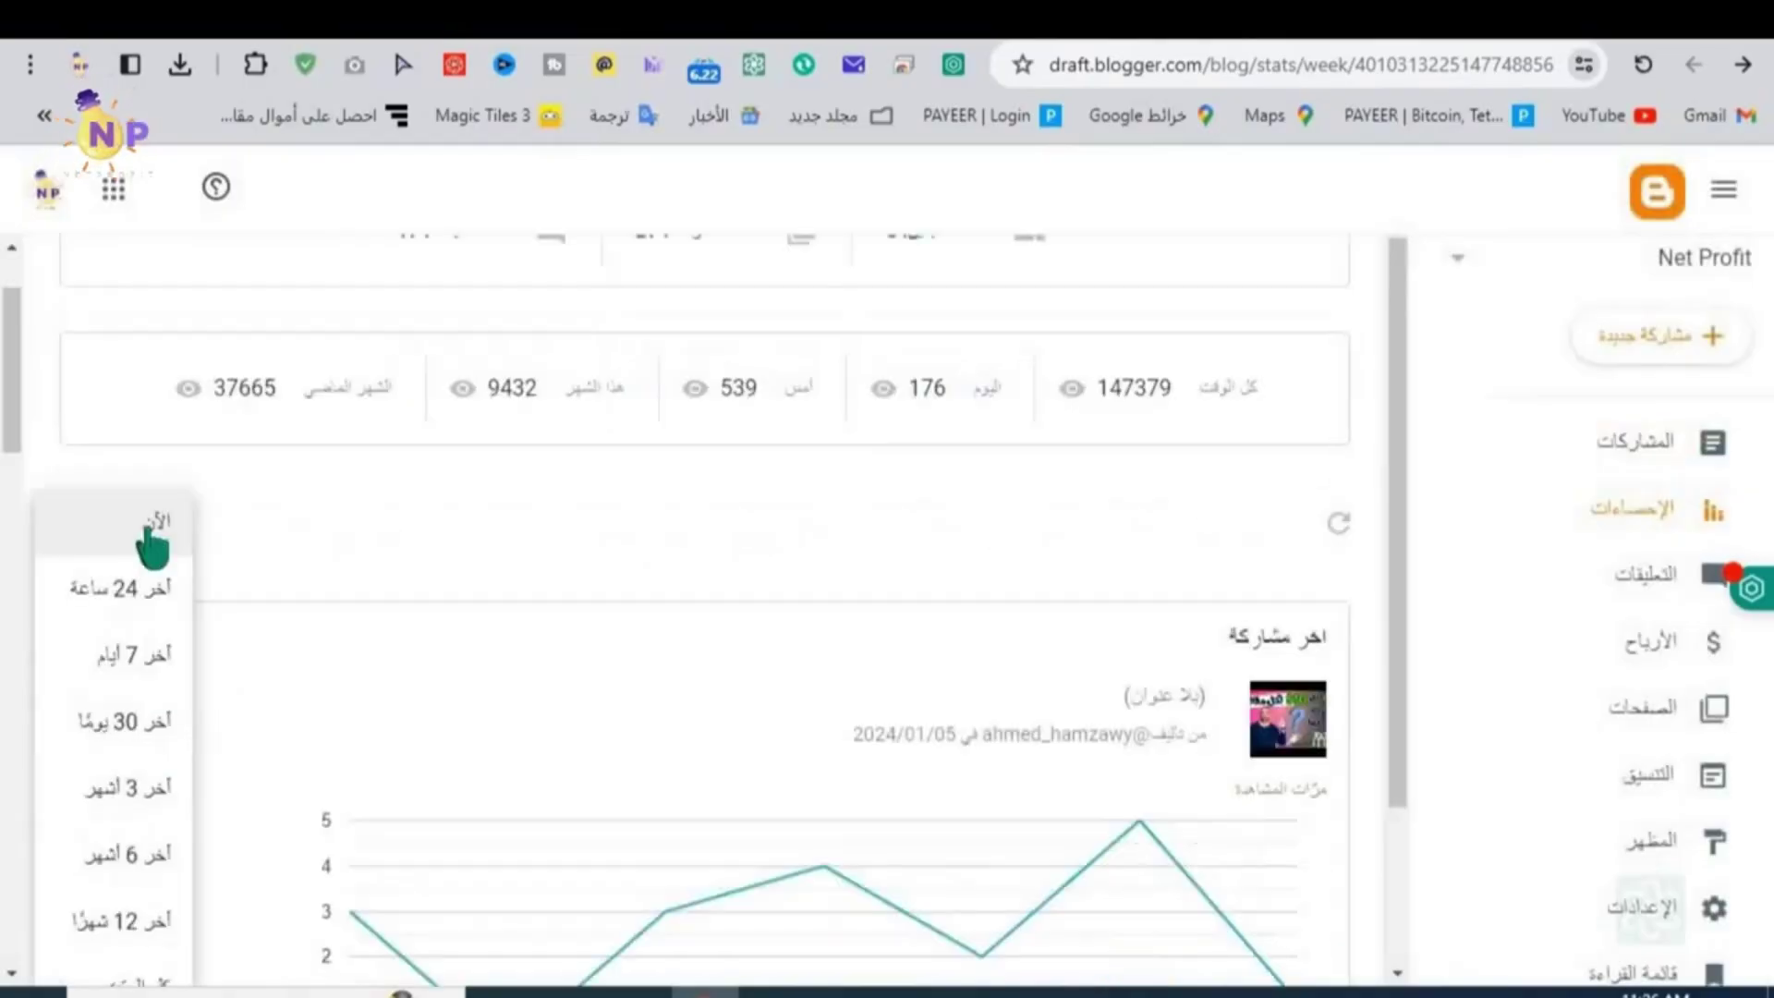
left_click(150, 531)
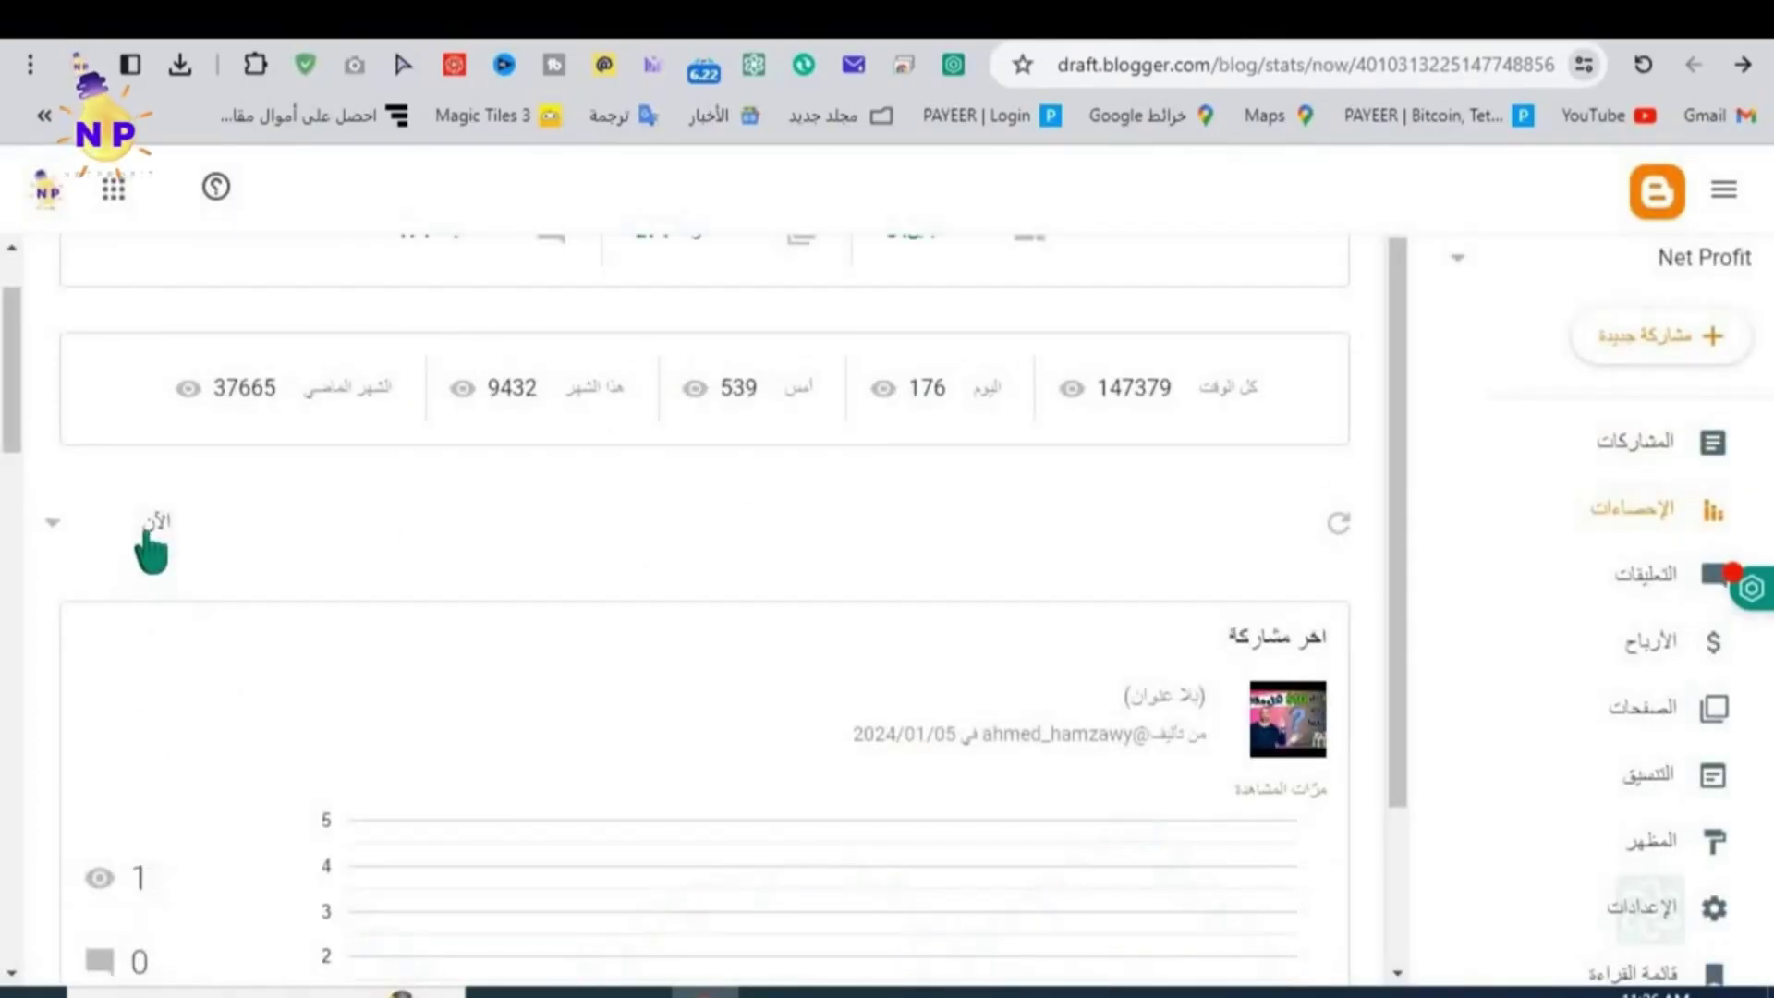
Step: Examine the blog's views over time, the summary view totals and the views per post
scroll(764, 607, "down", 7)
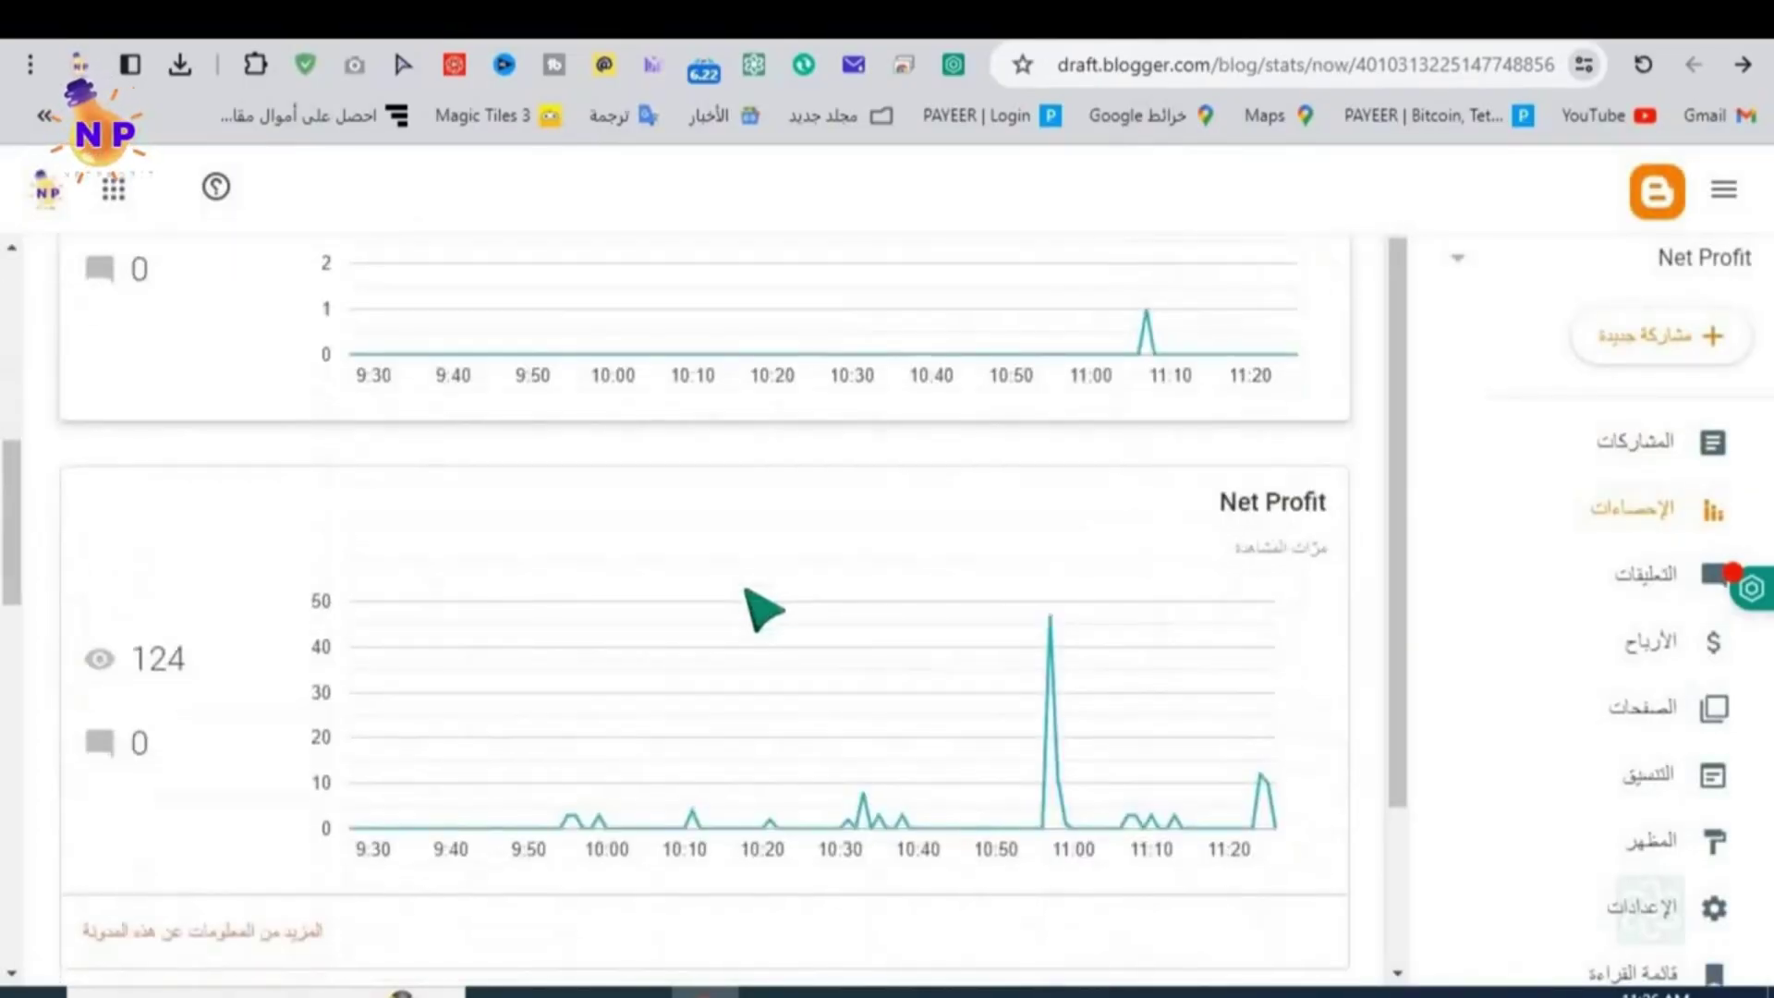
scroll(765, 609, "up", 8)
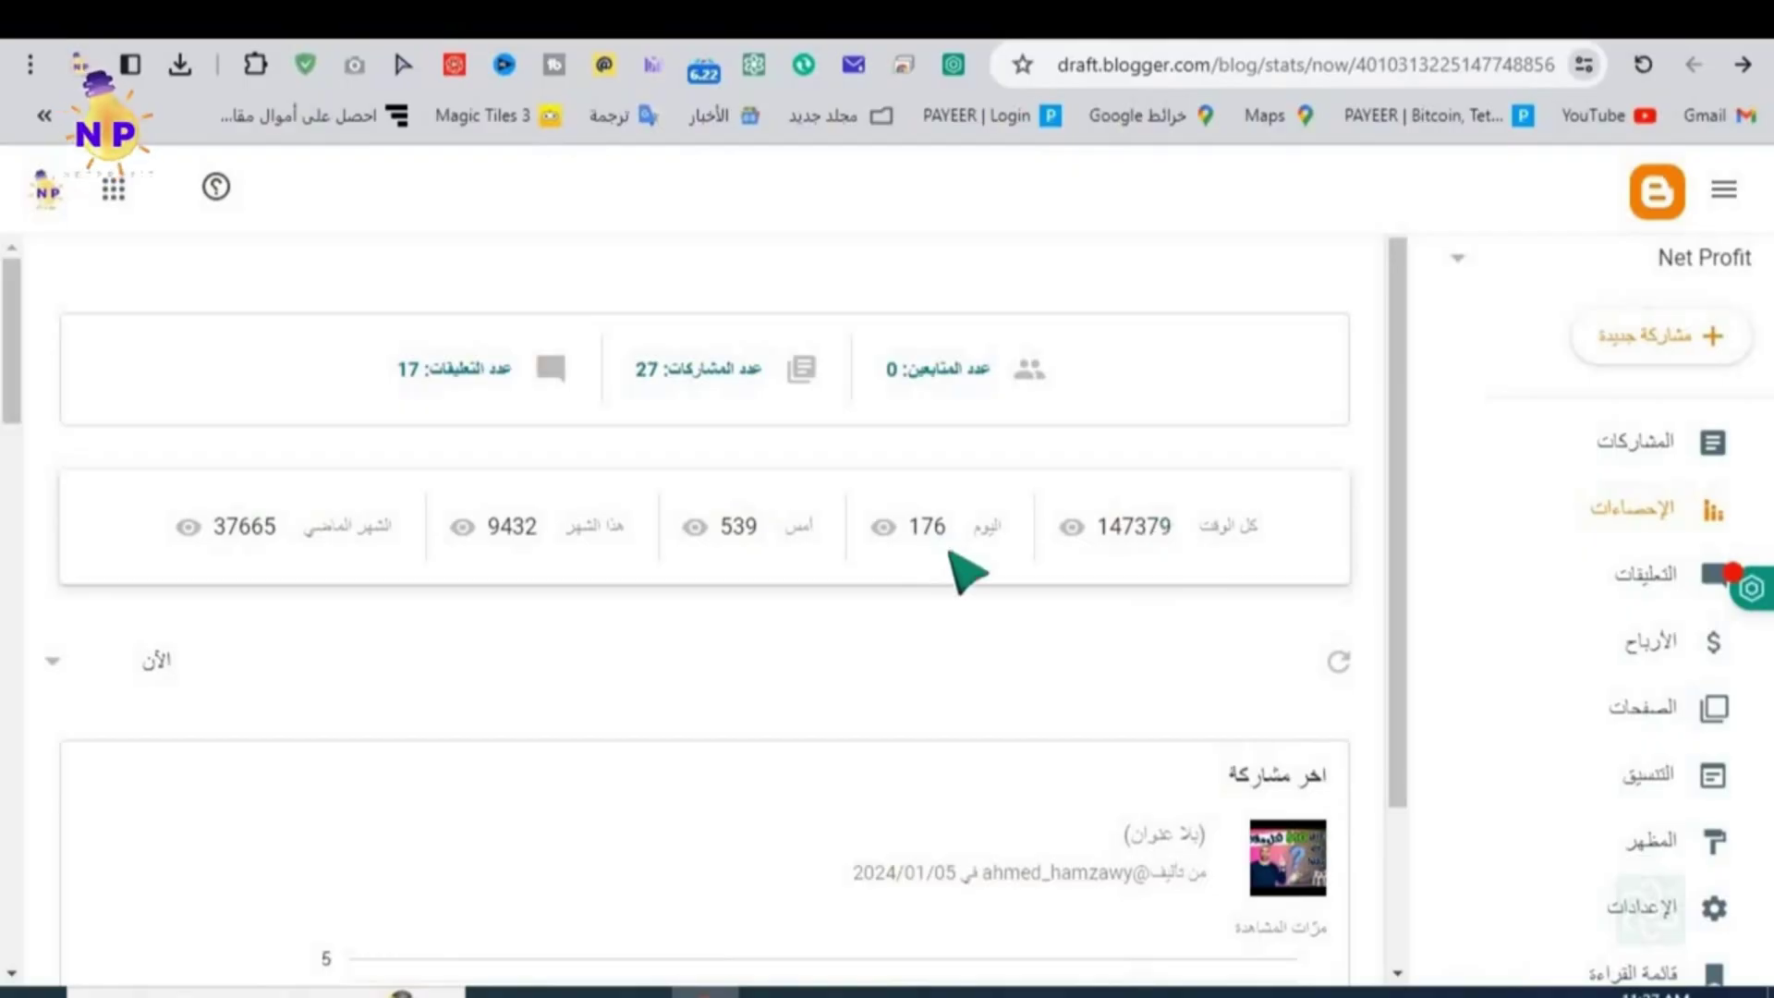
scroll(426, 700, "down", 12)
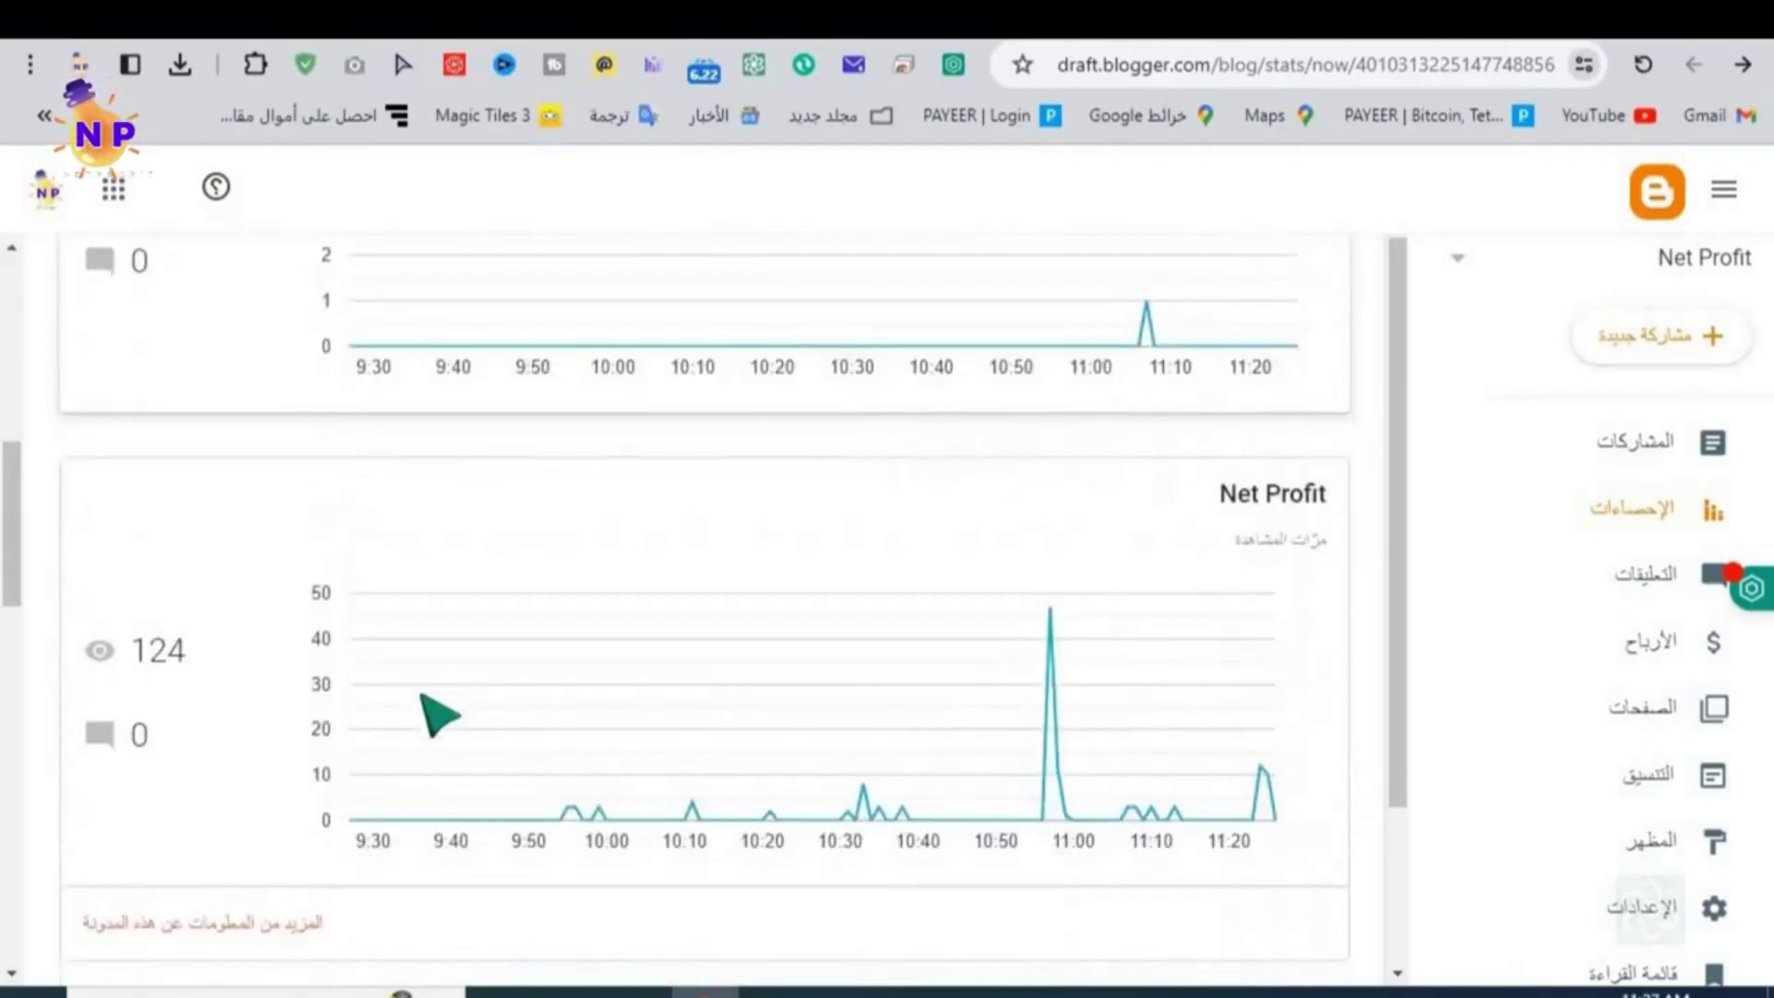
scroll(427, 712, "down", 3)
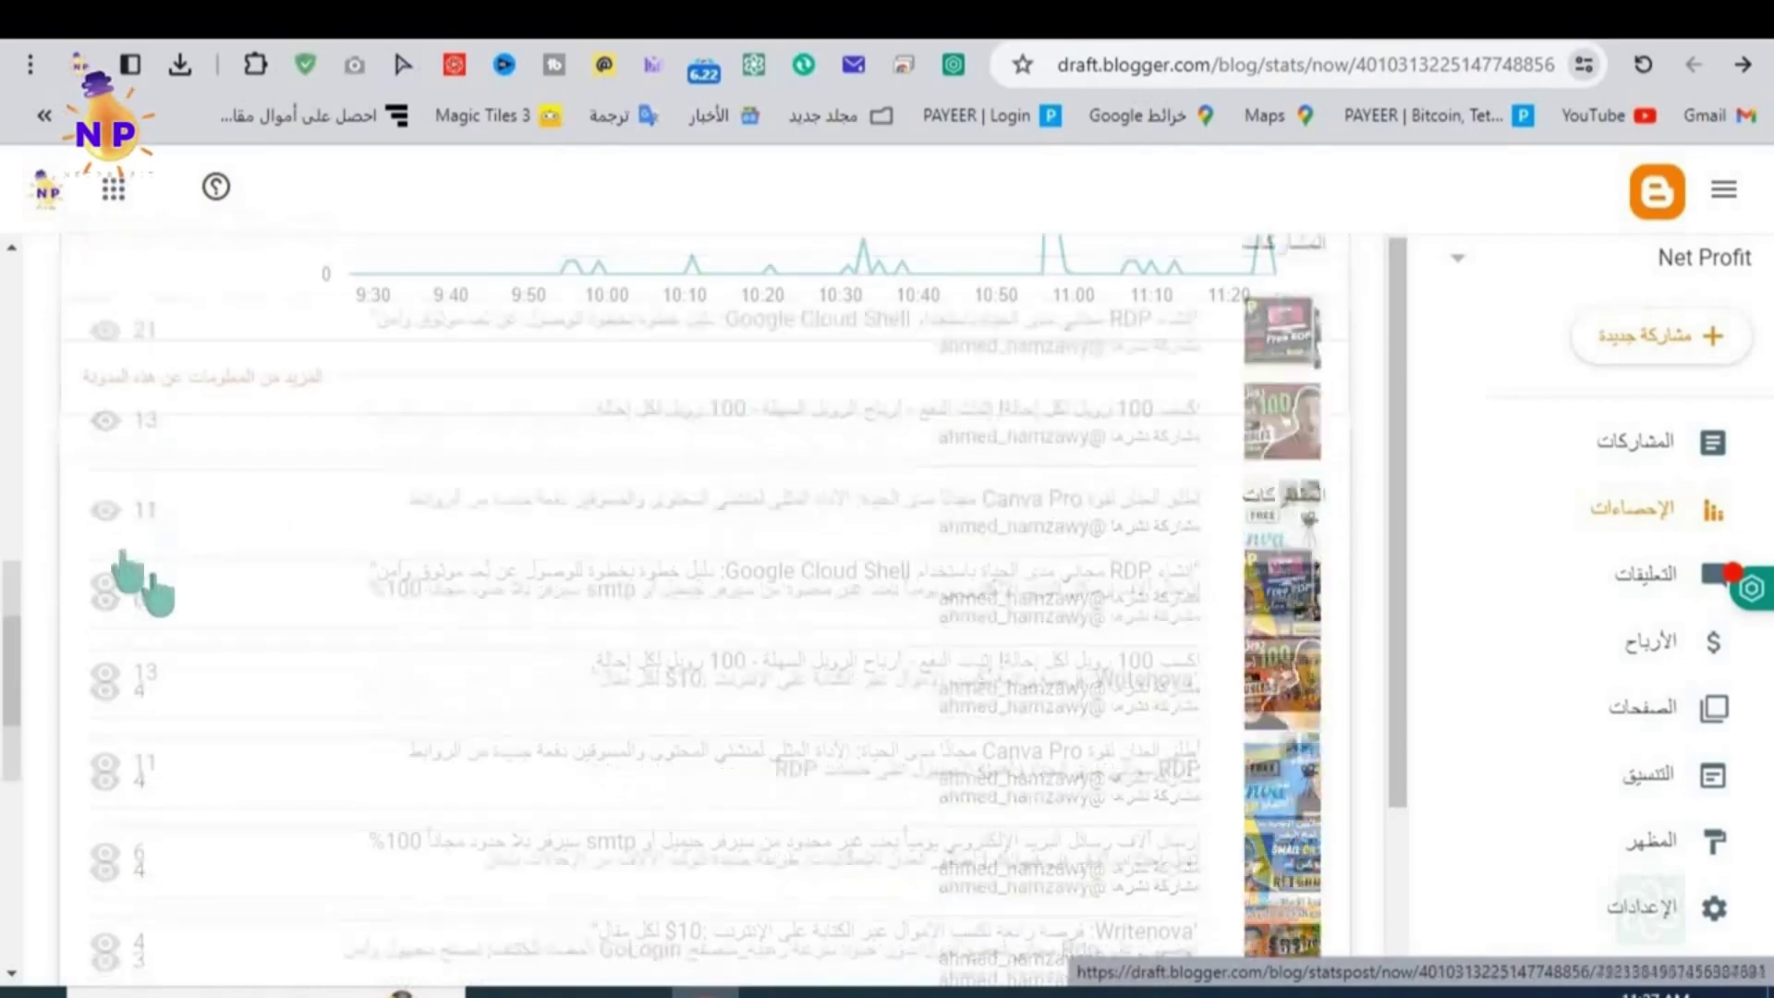
scroll(143, 573, "up", 2)
scroll(141, 596, "down", 3)
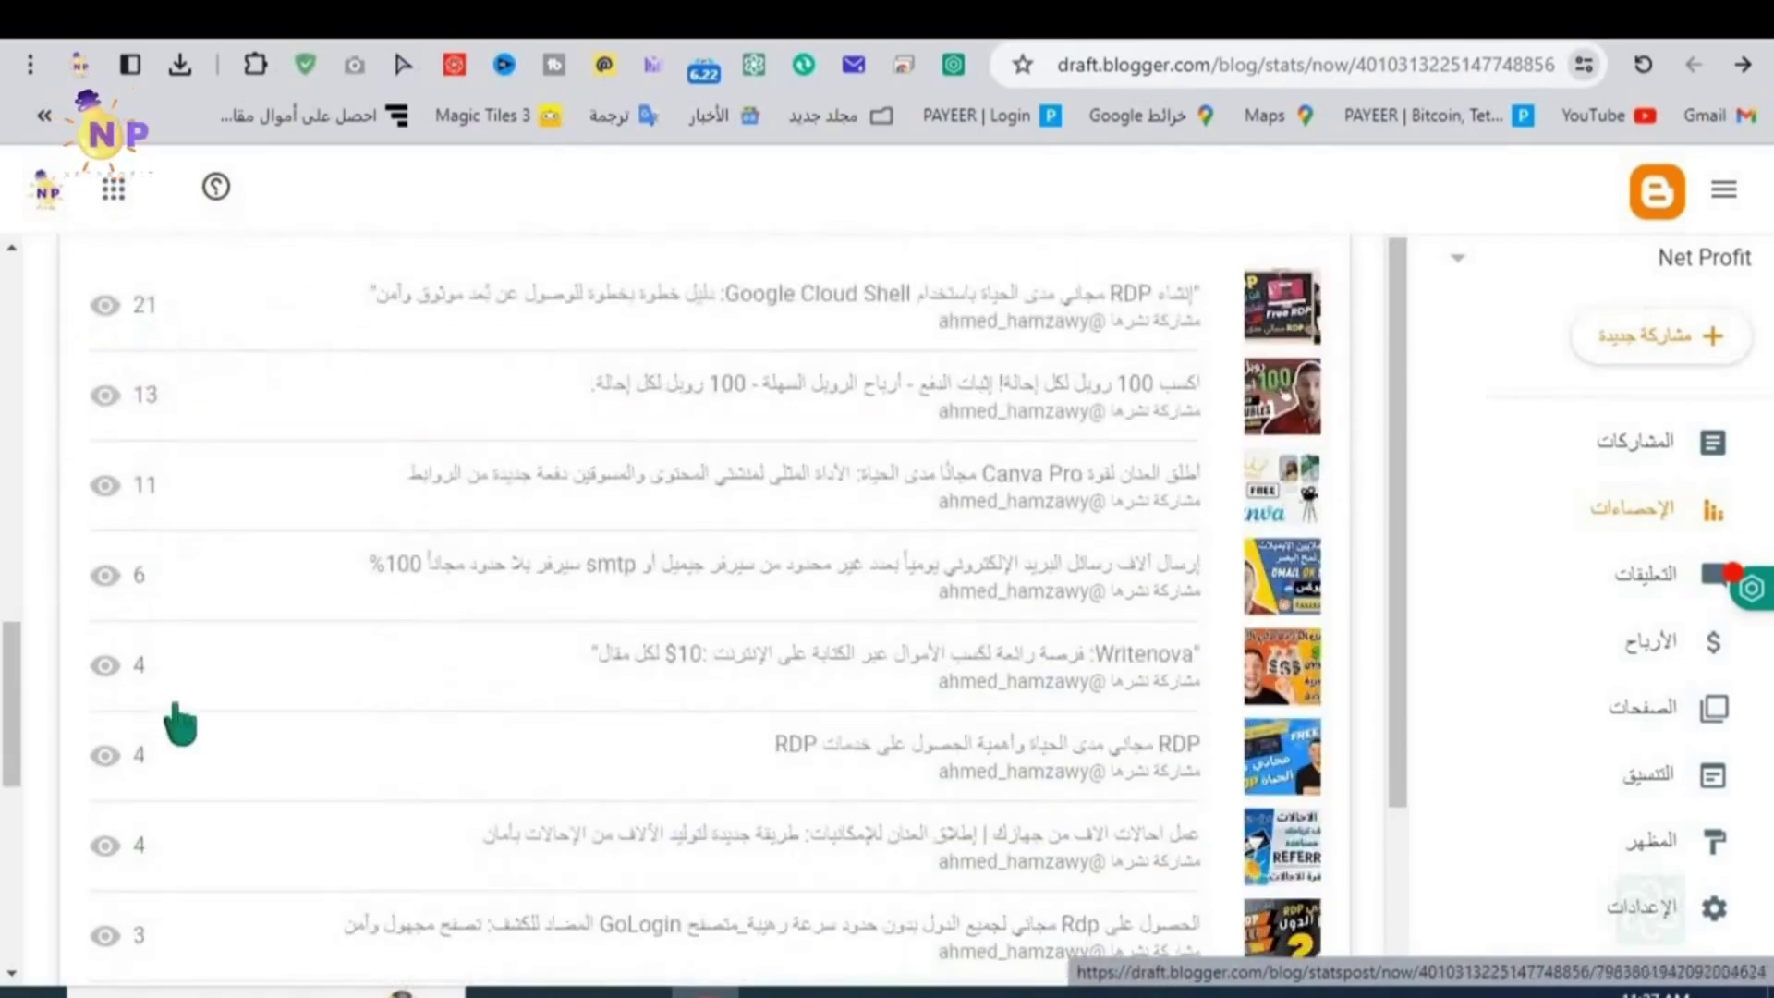
scroll(178, 713, "down", 3)
scroll(499, 531, "up", 15)
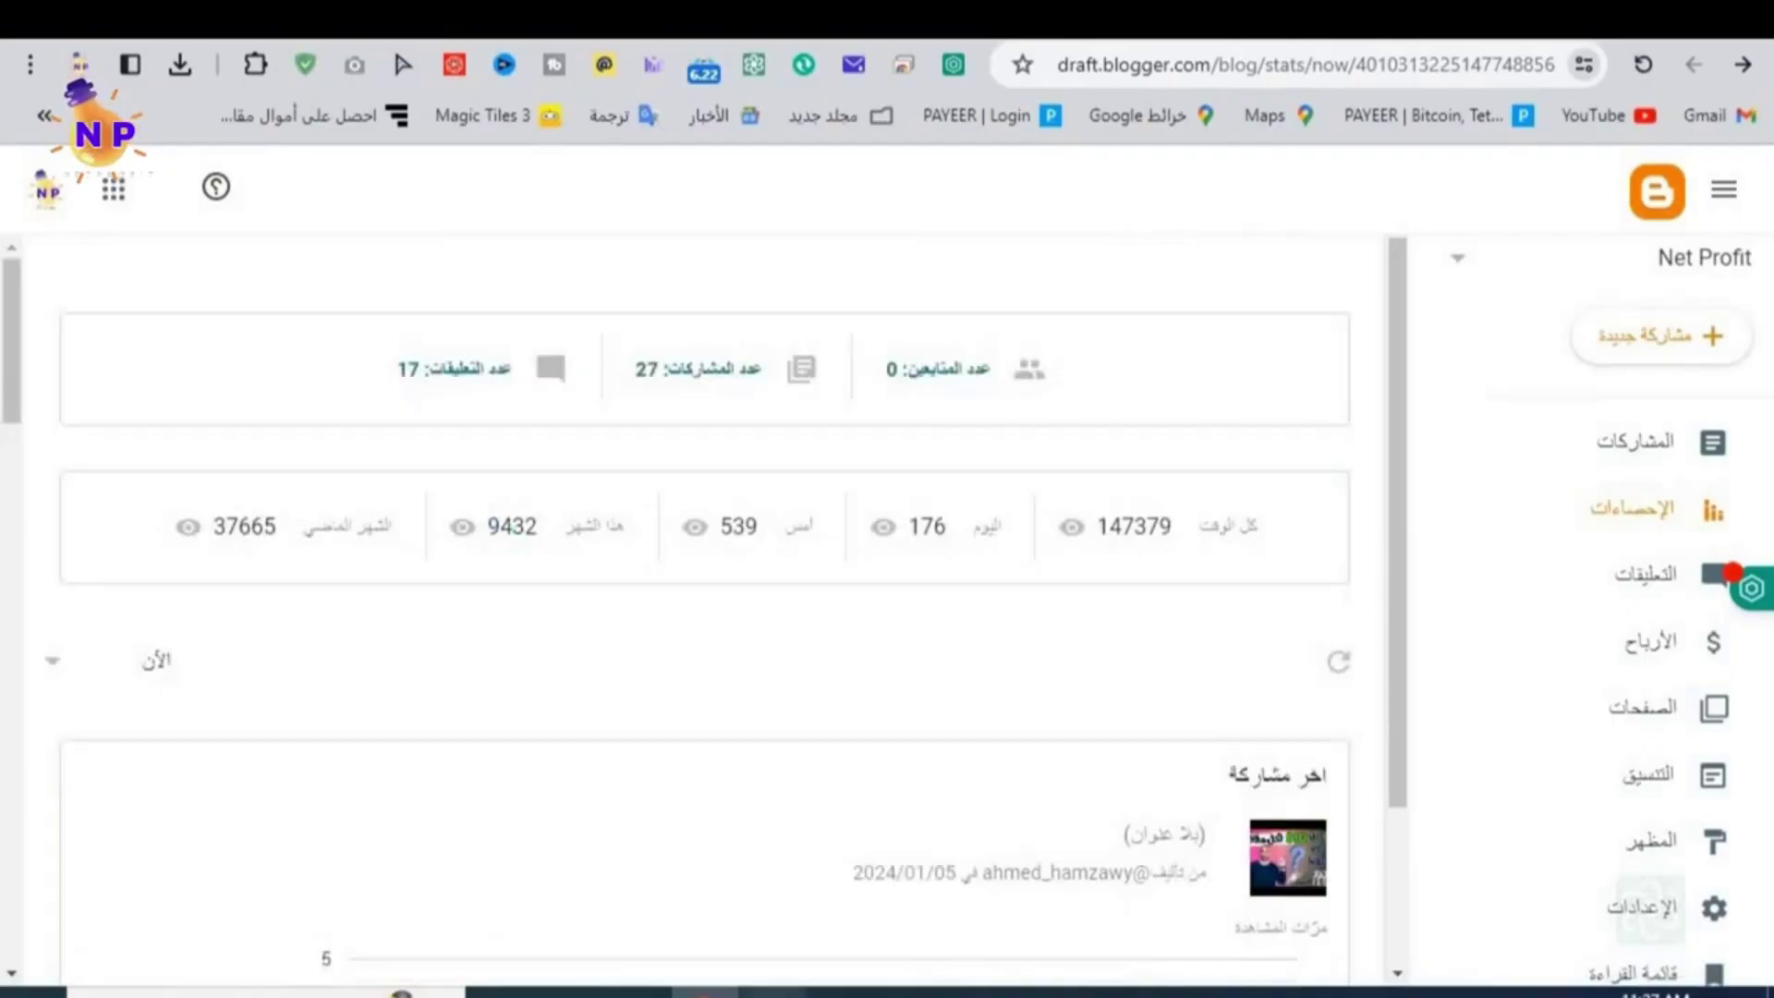
Step: Switch back to Traffic Spirit and start the traffic to the blog site again
left_click(771, 992)
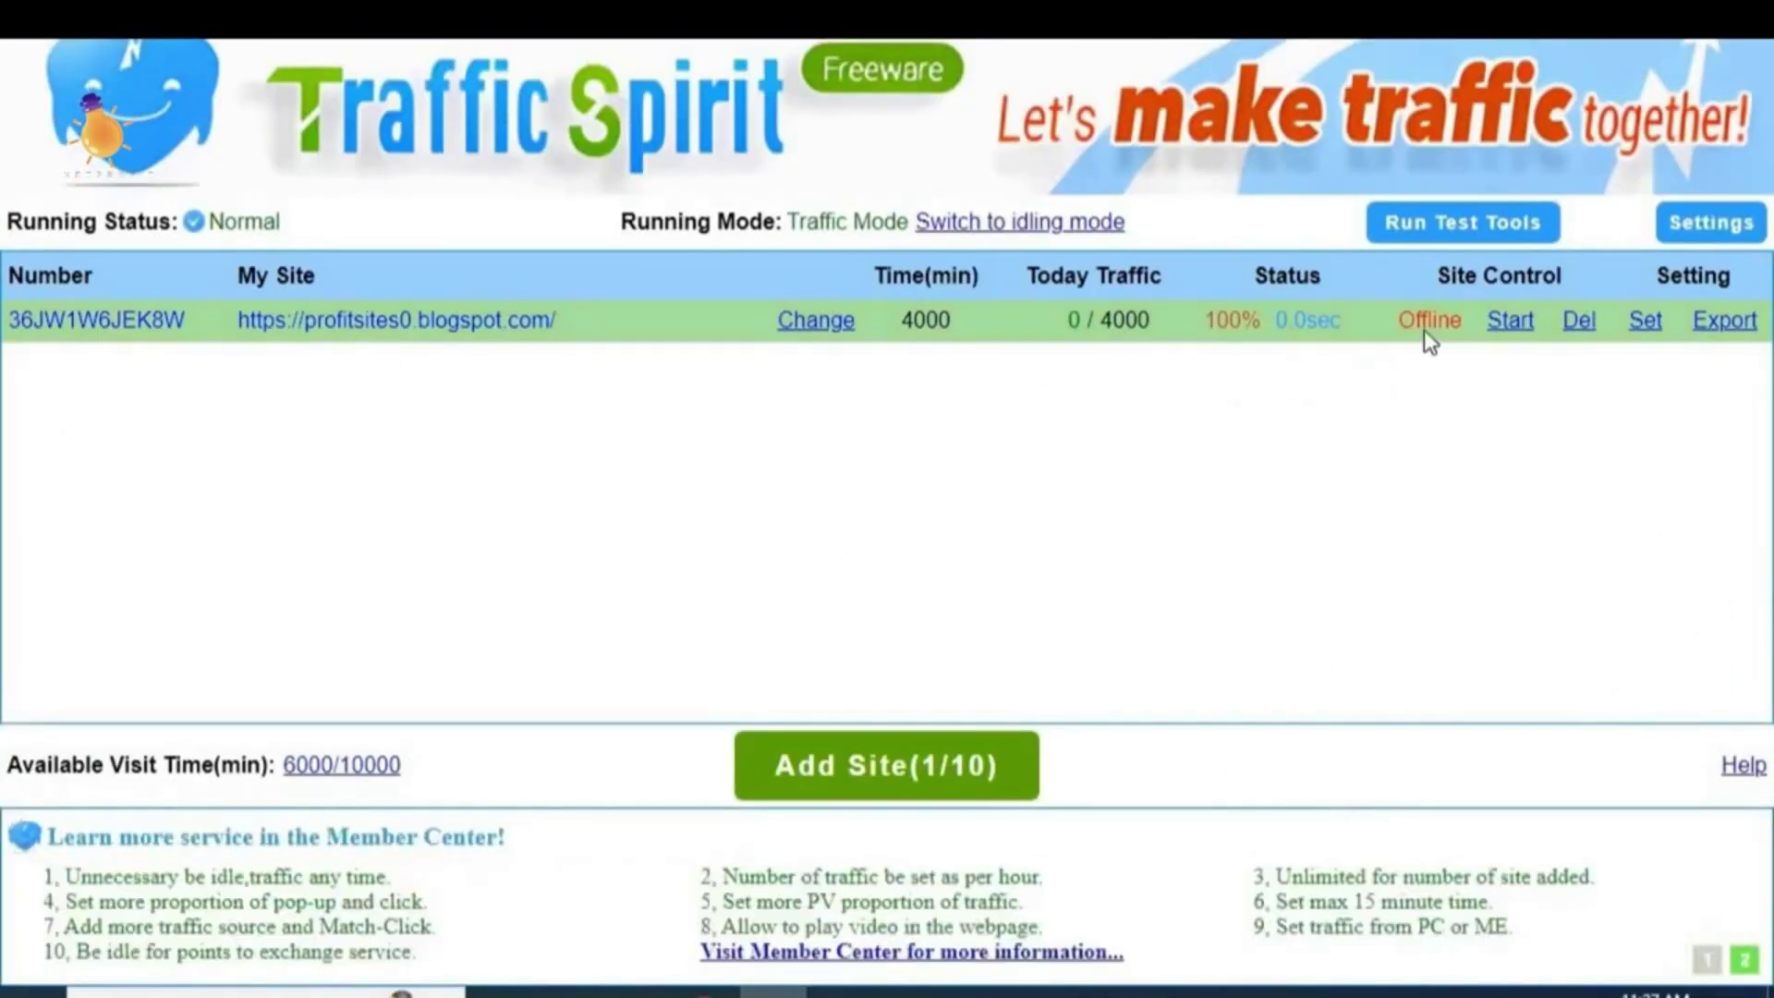
left_click(1504, 323)
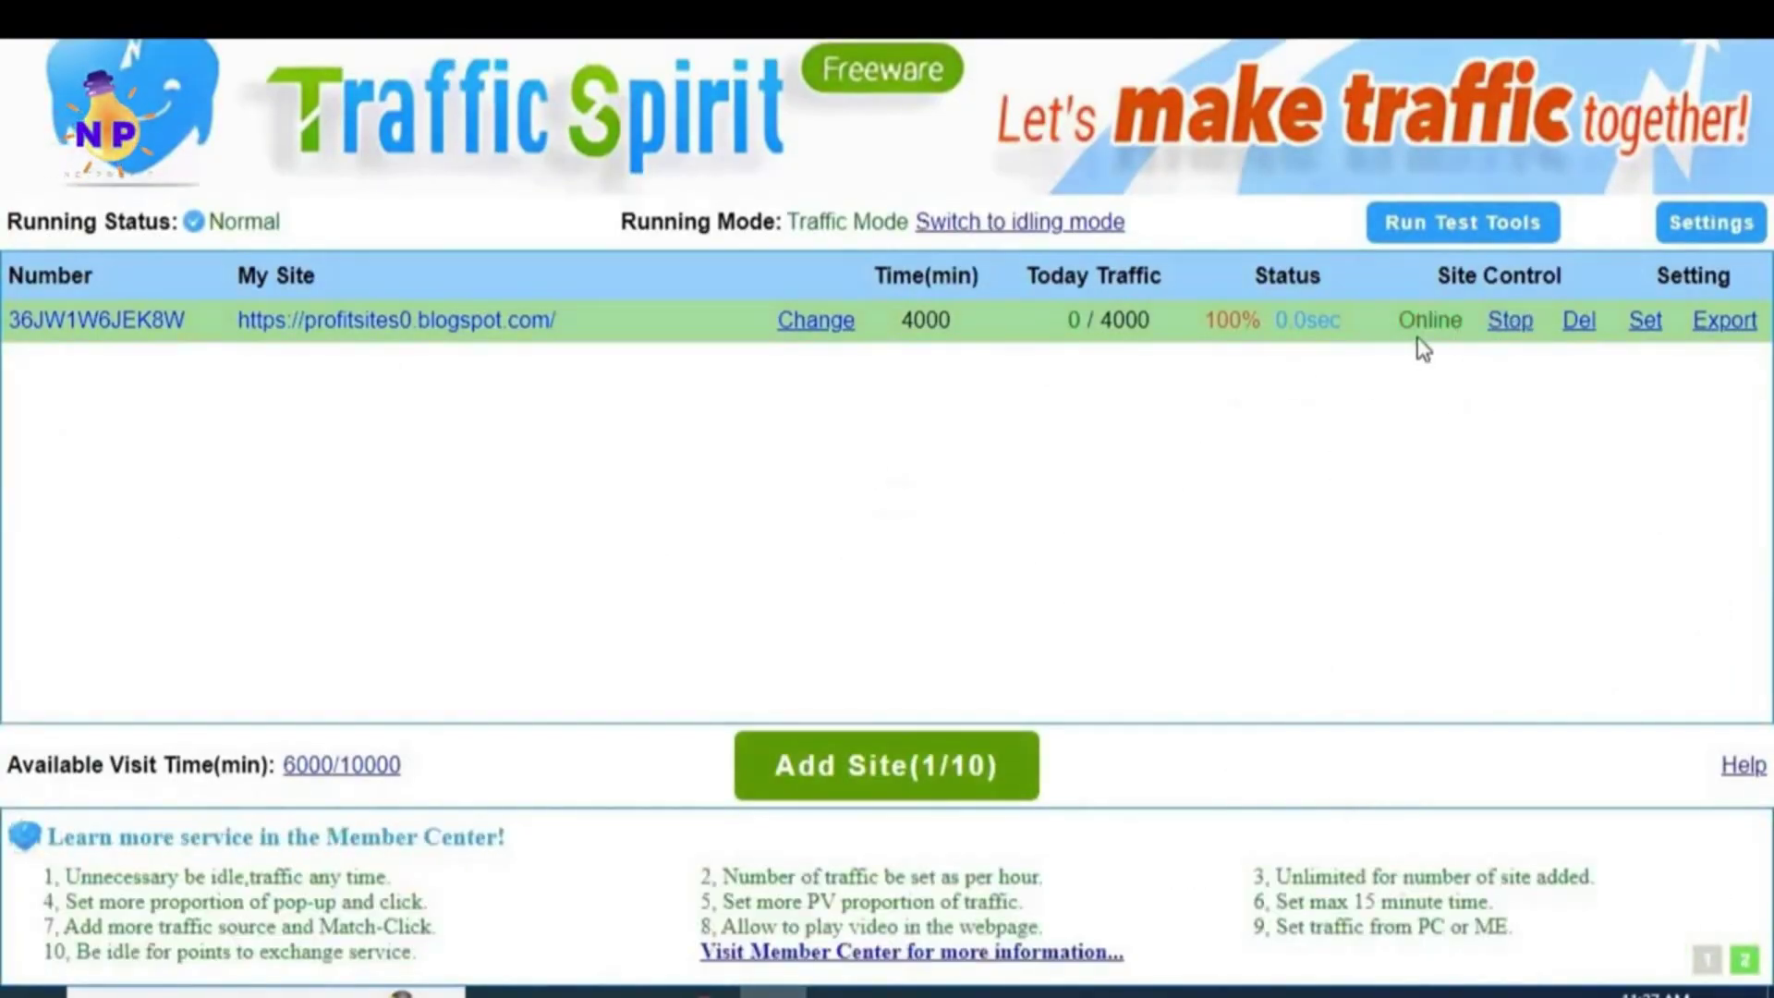